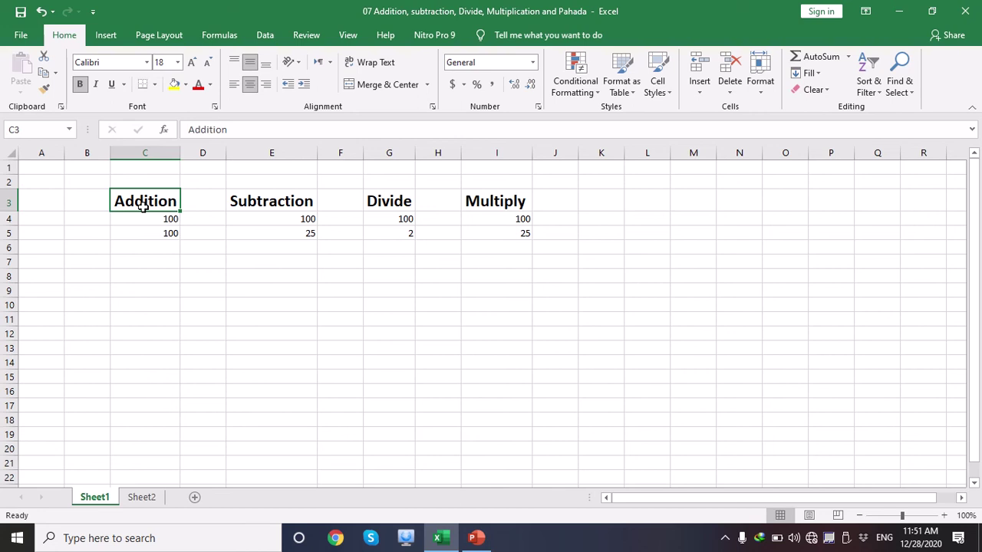
# Examine the Addition, Subtraction, Divide and Multiply headings and the Addition column's cells C4 to C6
pyautogui.click(270, 201)
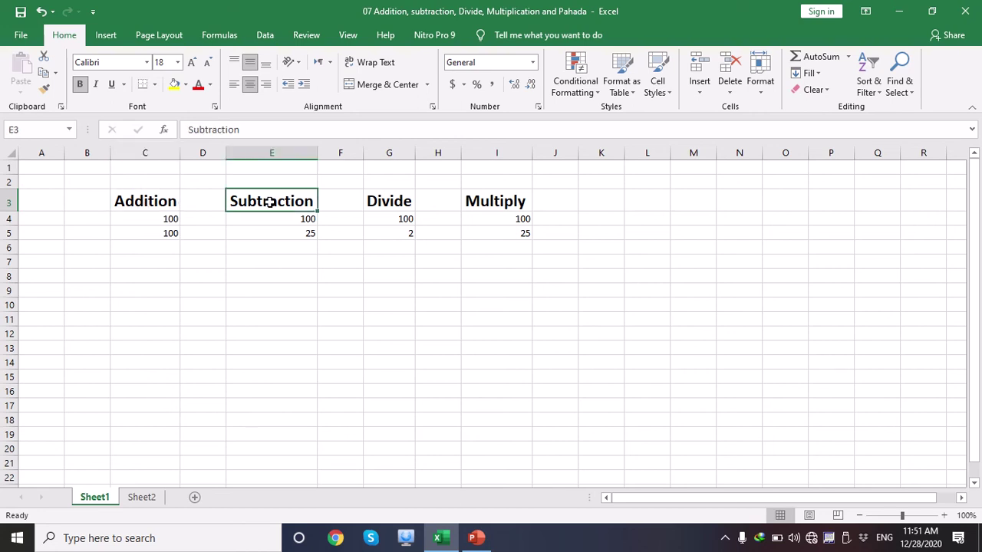
pyautogui.click(376, 202)
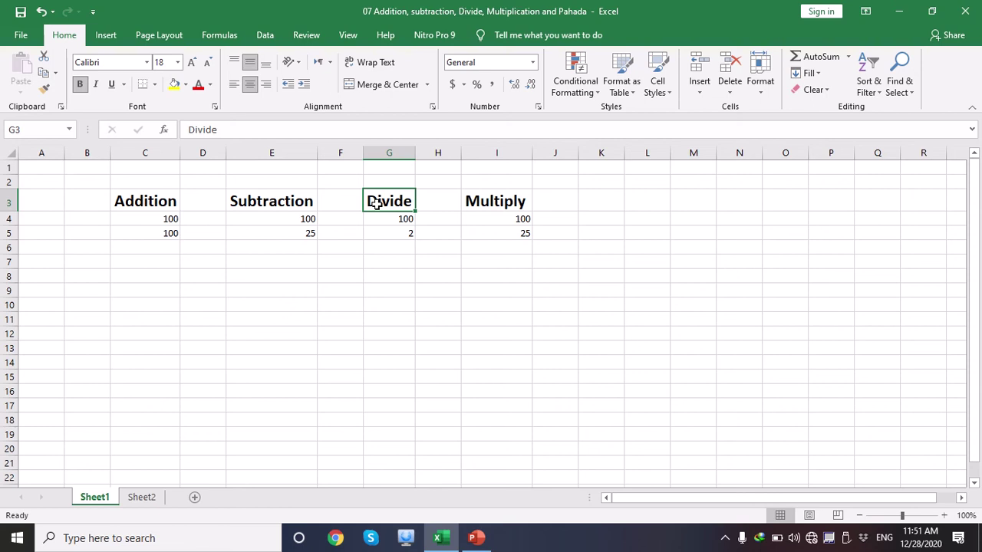
pyautogui.click(502, 208)
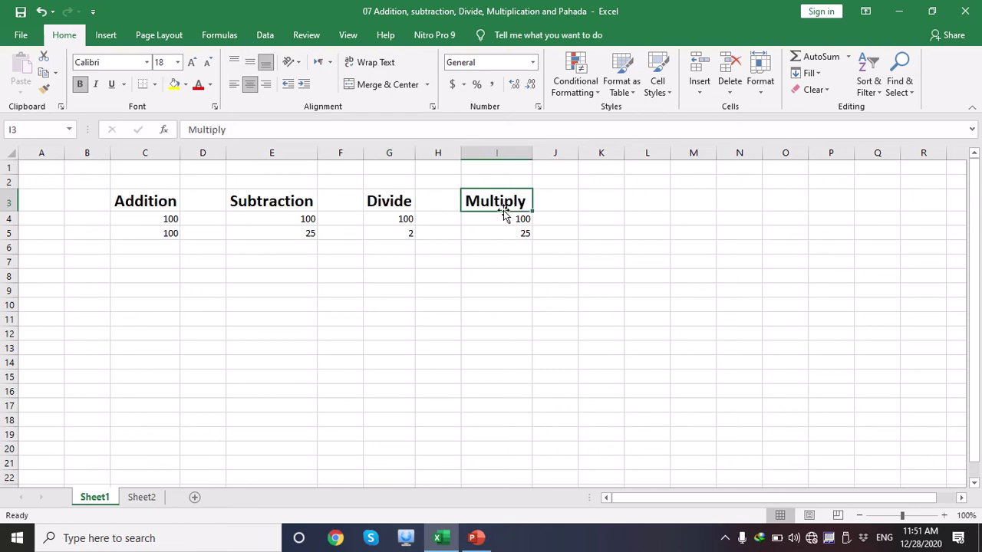
pyautogui.click(162, 201)
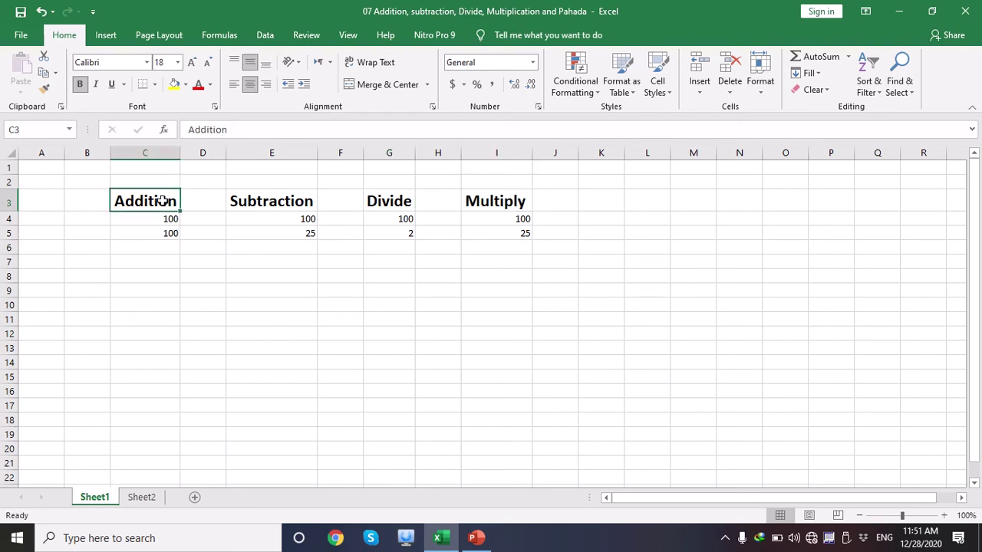
pyautogui.click(163, 155)
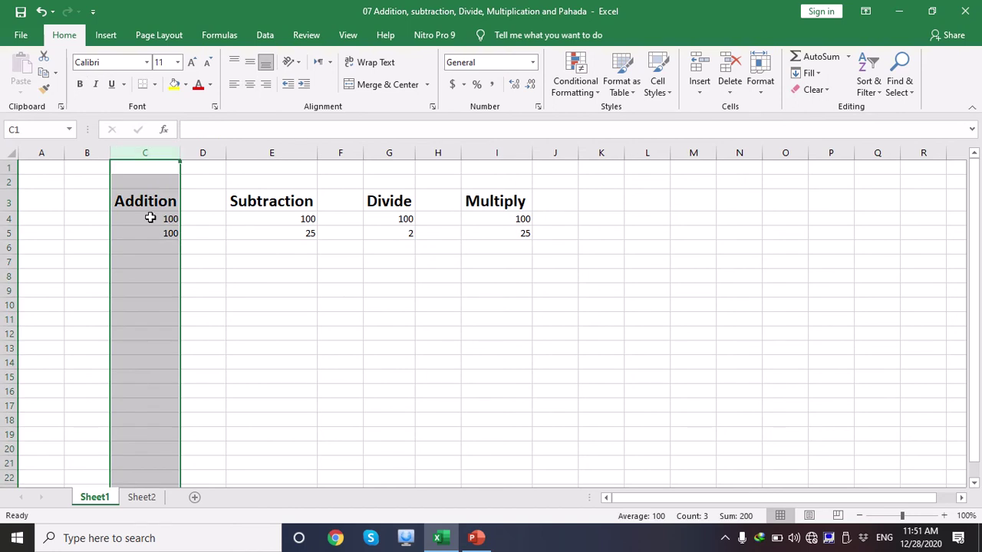
pyautogui.click(150, 218)
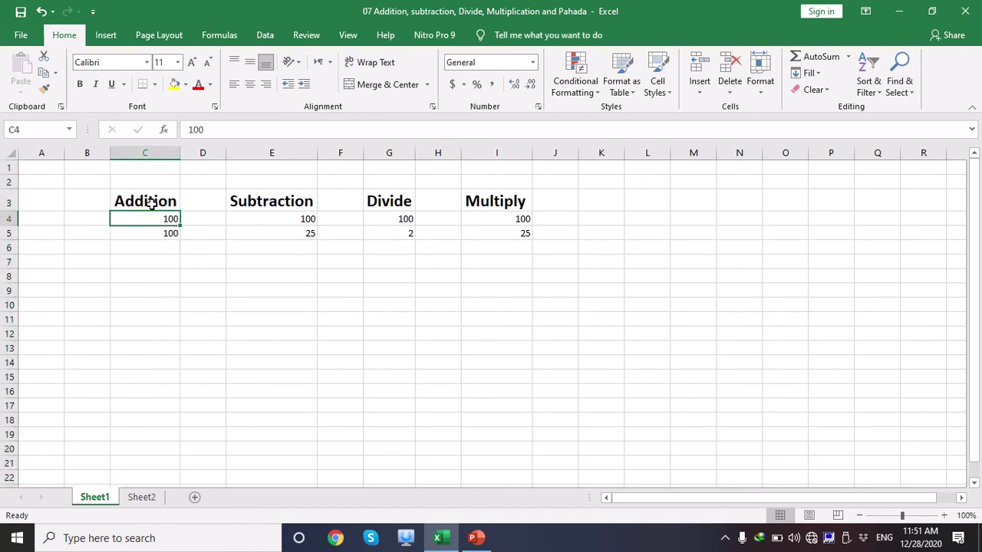
pyautogui.click(151, 228)
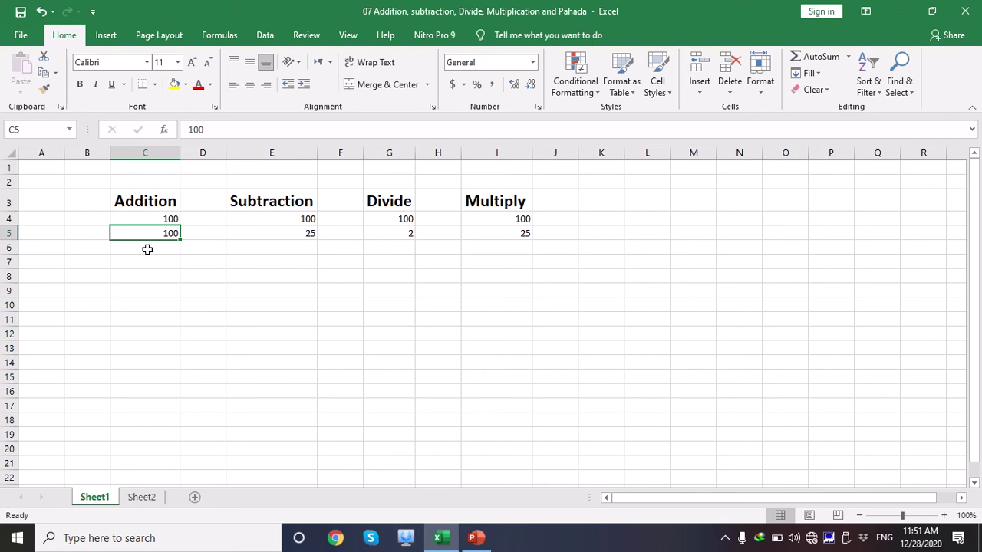
pyautogui.click(148, 248)
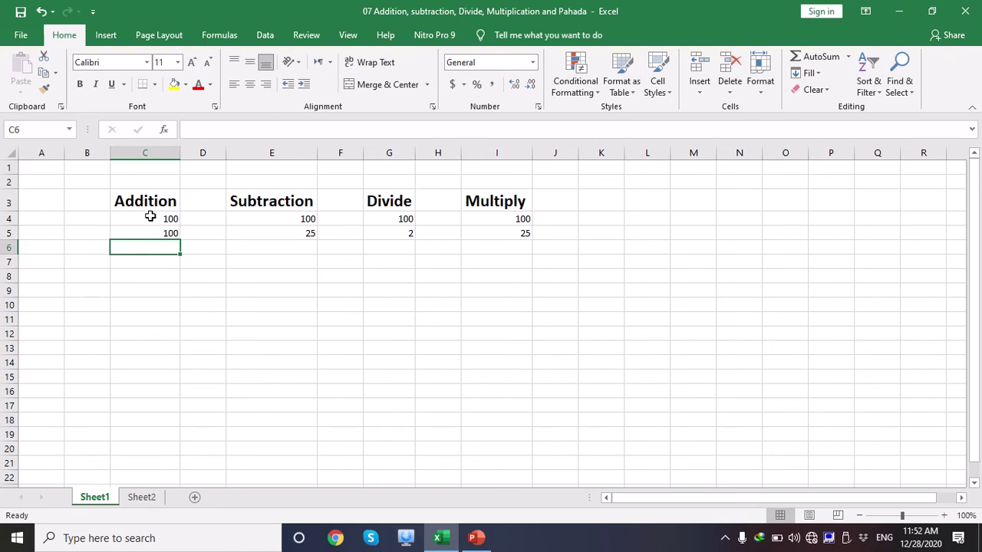
# Add up the Addition values in C4:C5 with AutoSum's Sum function, placing the total in C6
pyautogui.moveTo(150, 217); pyautogui.dragTo(157, 231)
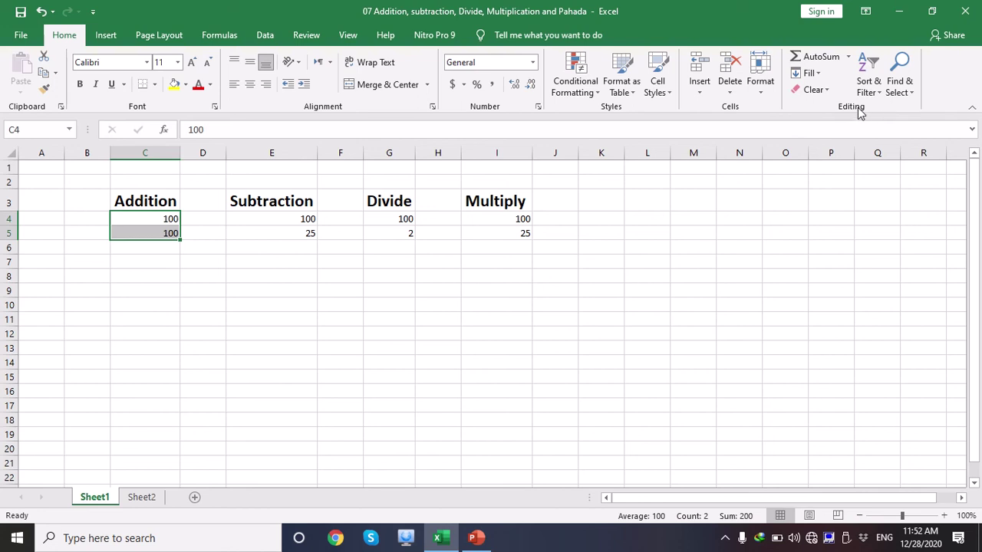
pyautogui.click(847, 57)
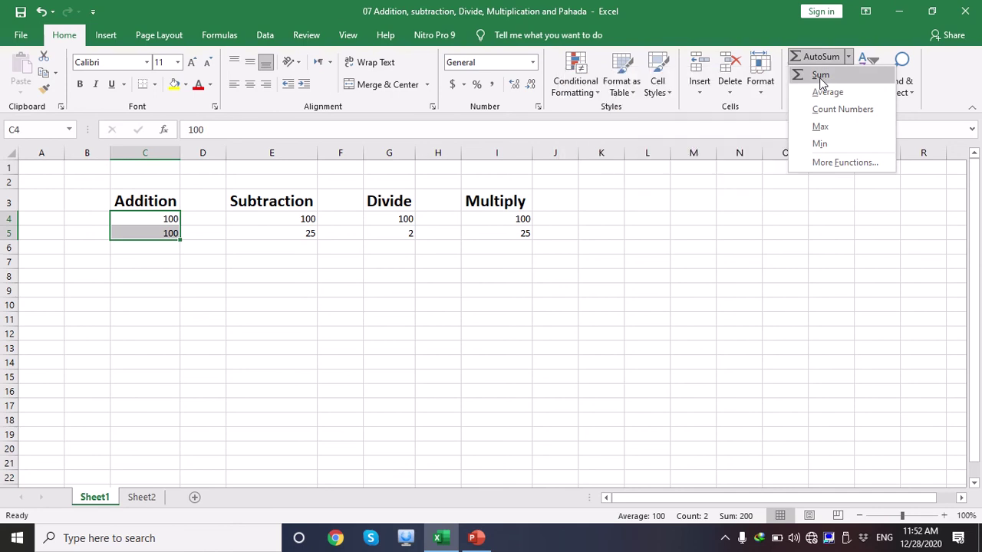
pyautogui.click(819, 79)
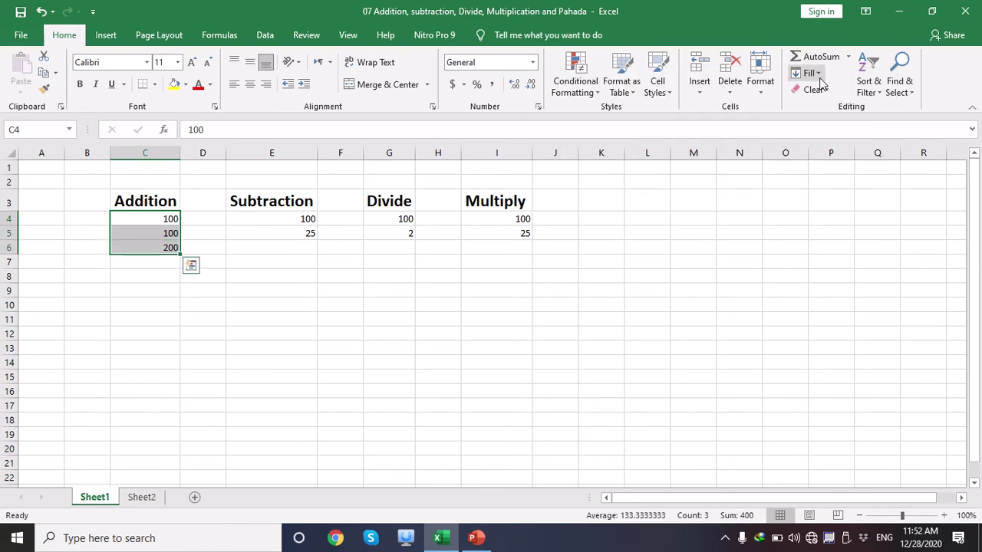
pyautogui.click(192, 230)
pyautogui.click(157, 220)
pyautogui.click(158, 233)
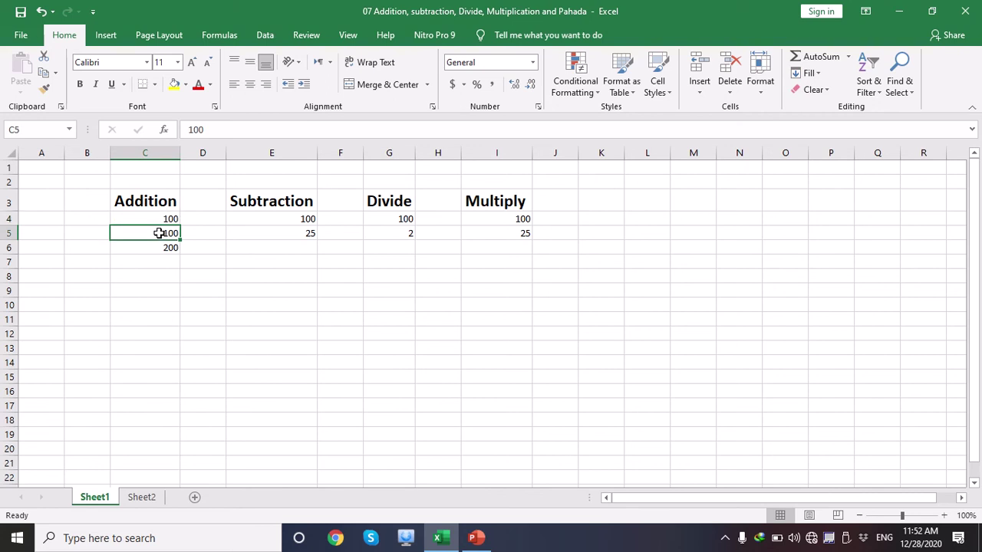
# Clear the AutoSum formula from cell C6 under the Addition values
pyautogui.click(164, 249)
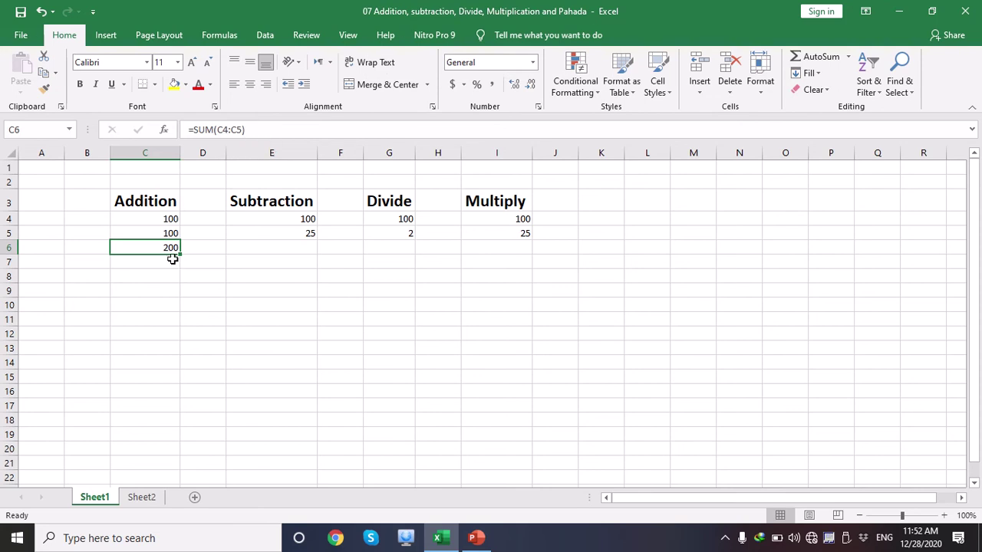
pyautogui.press('BackSpace')
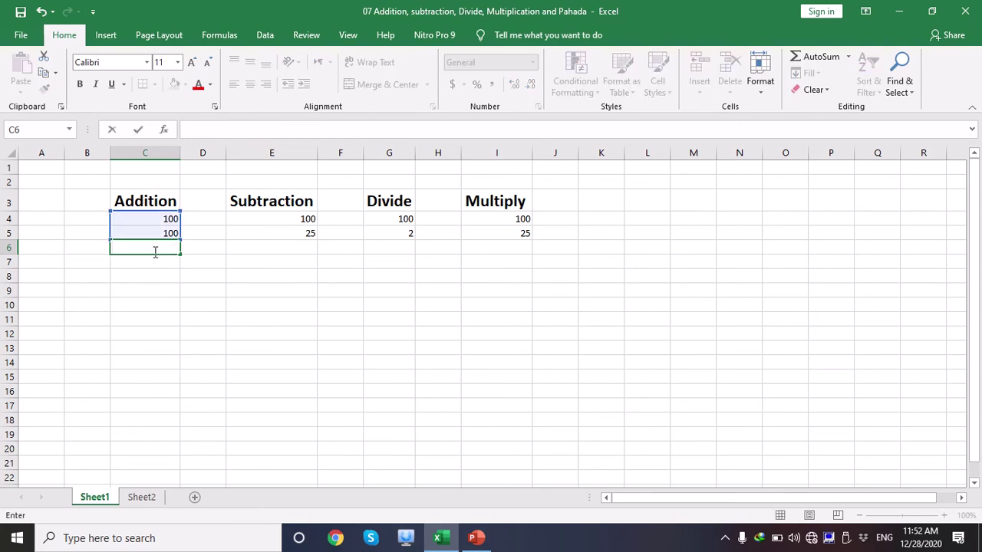
pyautogui.click(171, 275)
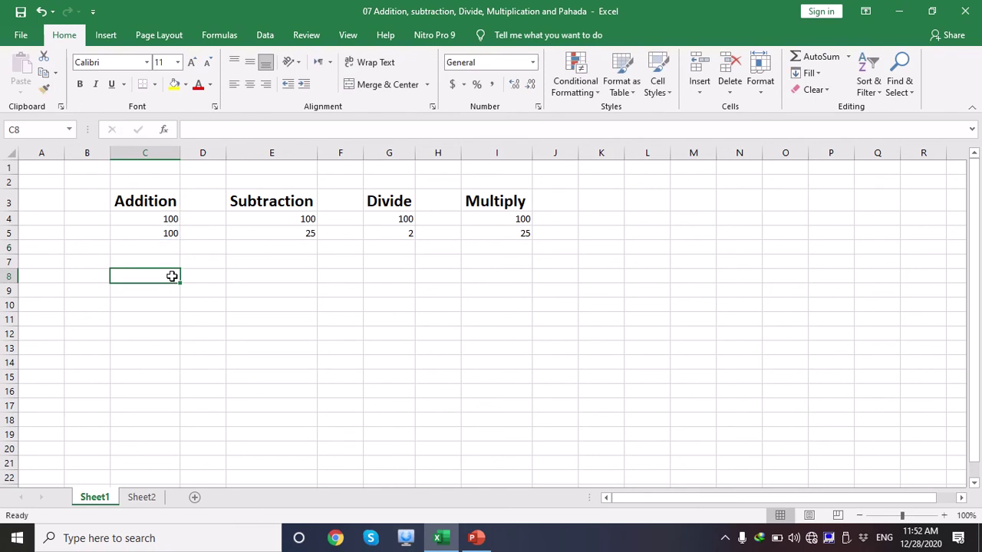
# Enter the formula =SUM(C4:C5) in C6, picking the range directly from the Addition cells
pyautogui.click(166, 243)
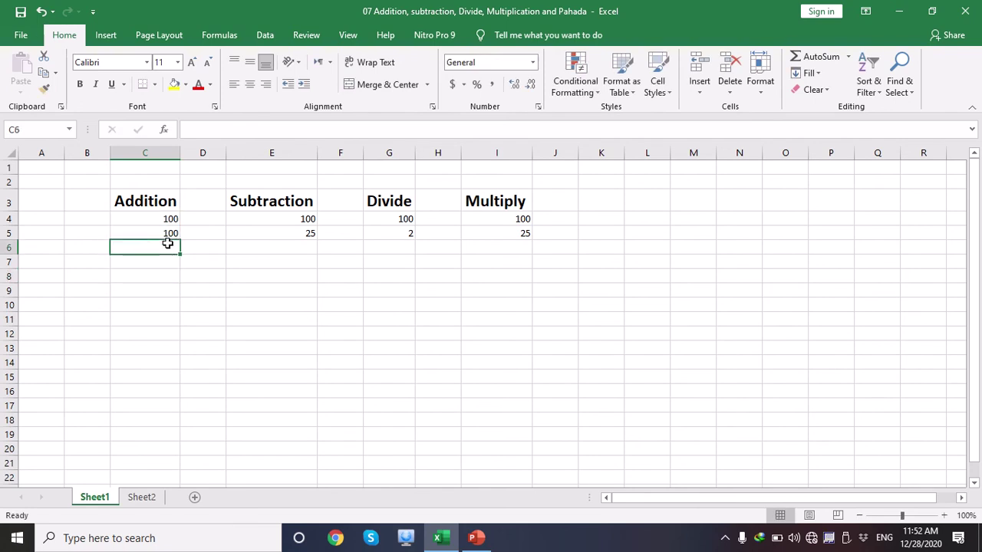
pyautogui.write('=')
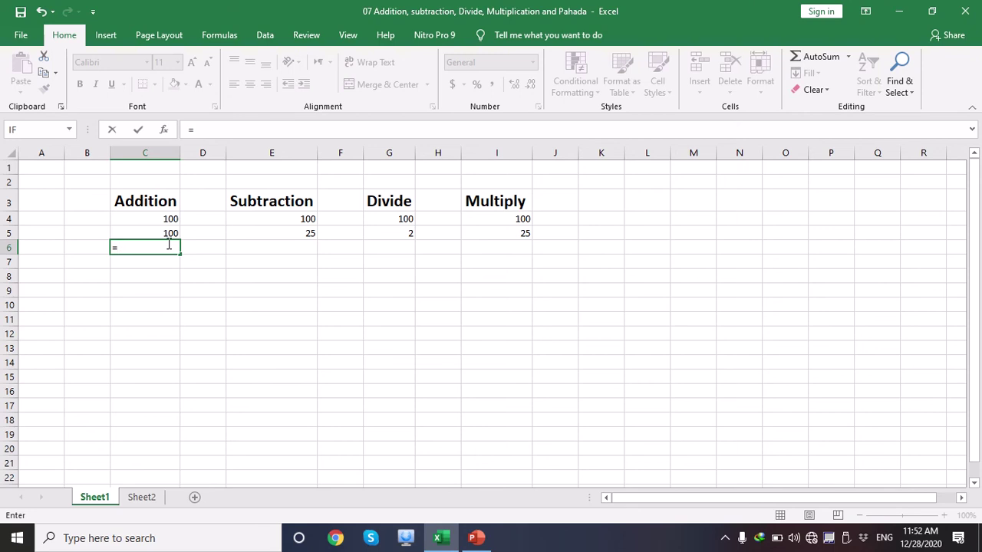
pyautogui.write('SUM')
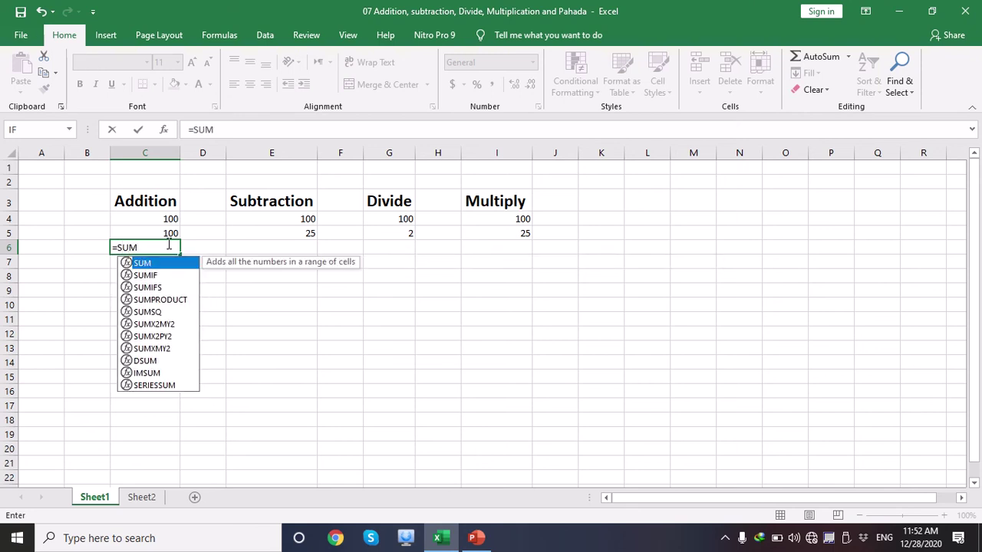
pyautogui.write('(')
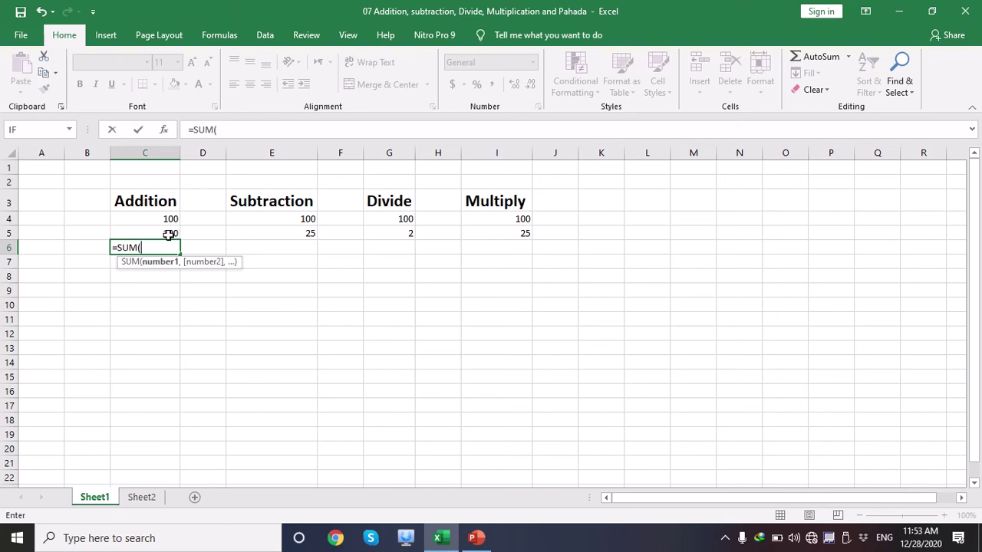
pyautogui.click(167, 233)
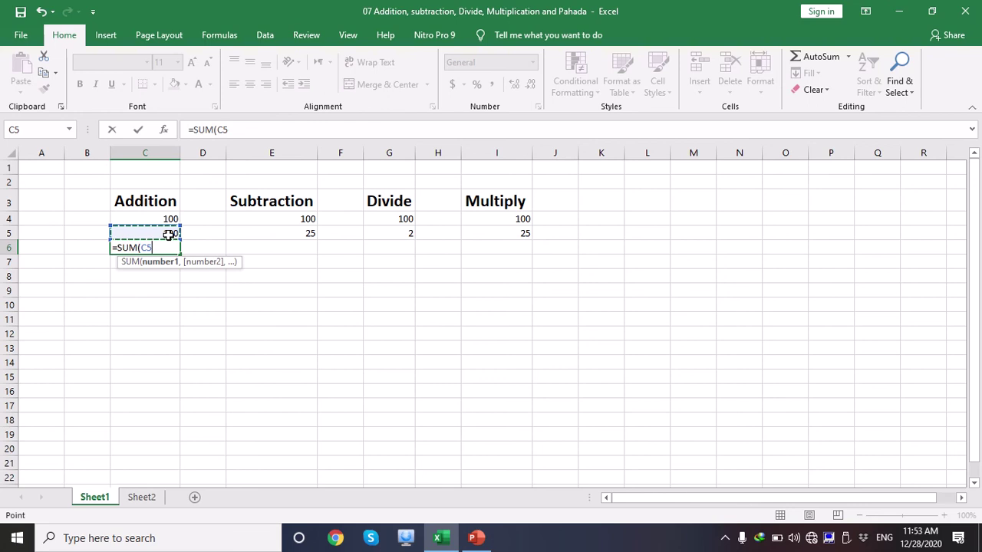
pyautogui.click(168, 220)
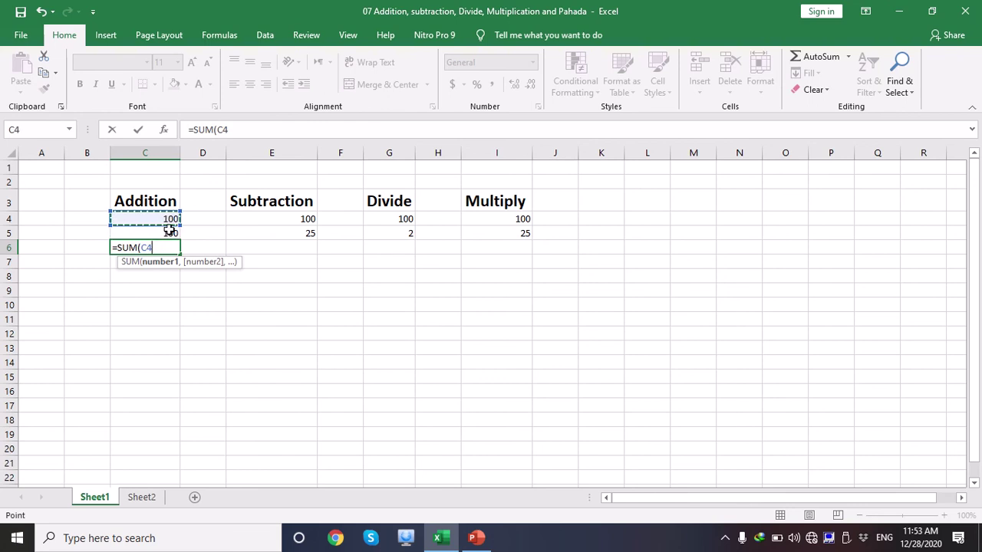
pyautogui.click(168, 231)
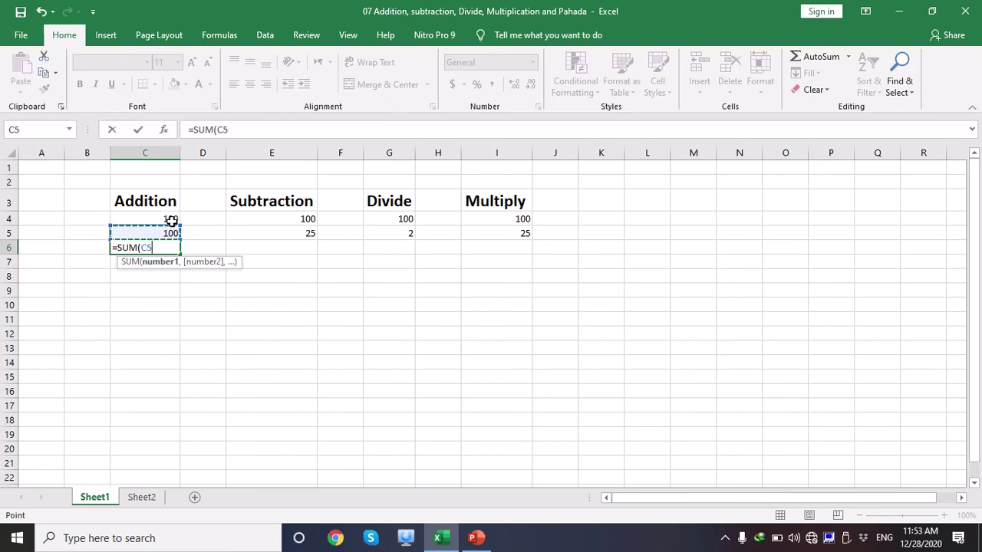
pyautogui.moveTo(169, 228); pyautogui.dragTo(171, 220)
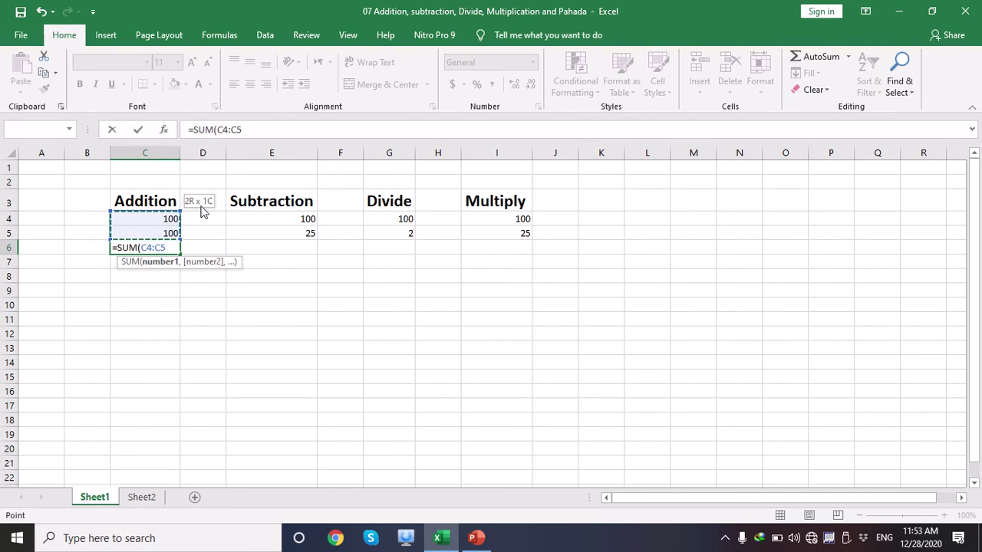
pyautogui.write(')')
pyautogui.press('Return')
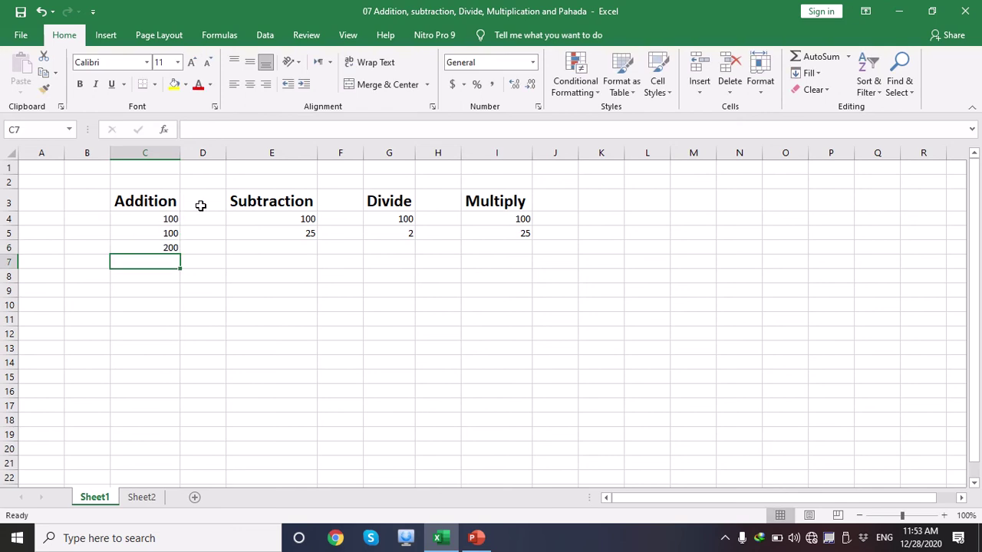
# Clear C6 and enter =SUM(C4:C5) again, writing out the cell references by hand
pyautogui.click(165, 246)
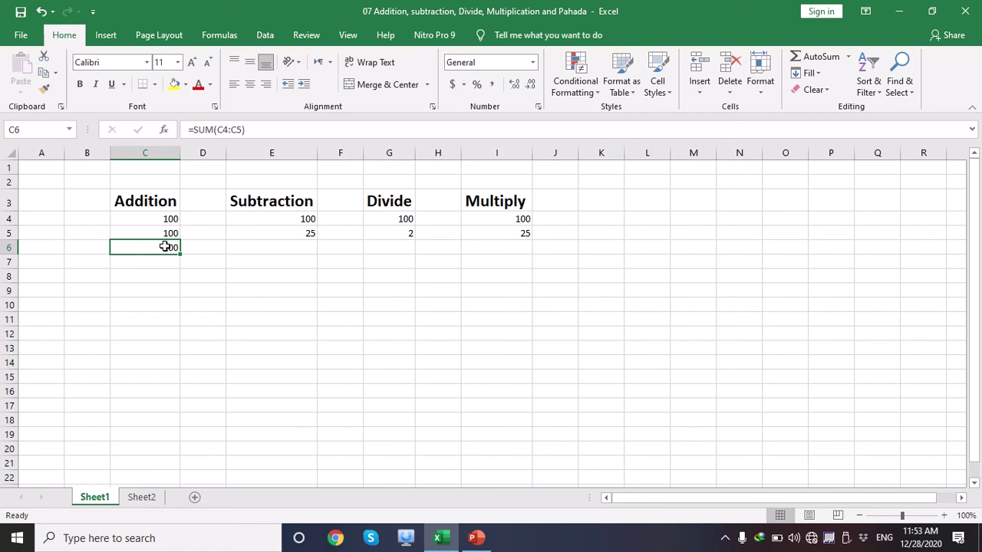
pyautogui.press('Delete')
pyautogui.write('=S')
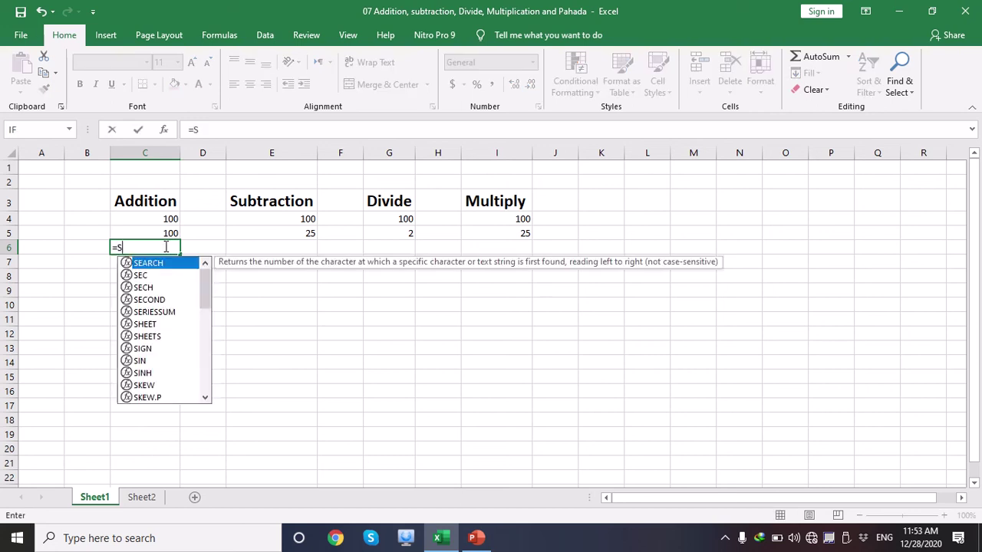
pyautogui.write('UM(')
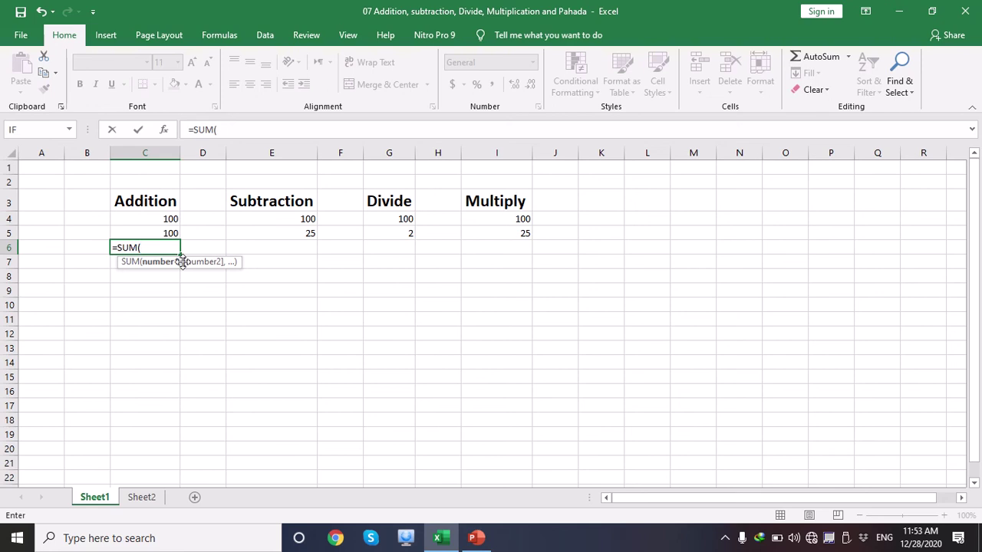
pyautogui.write('C')
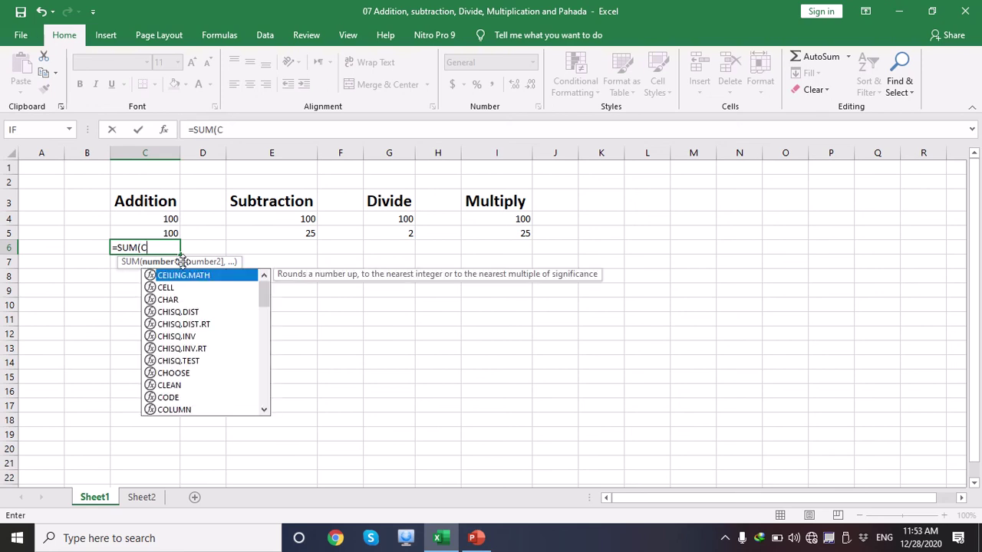
pyautogui.write('4')
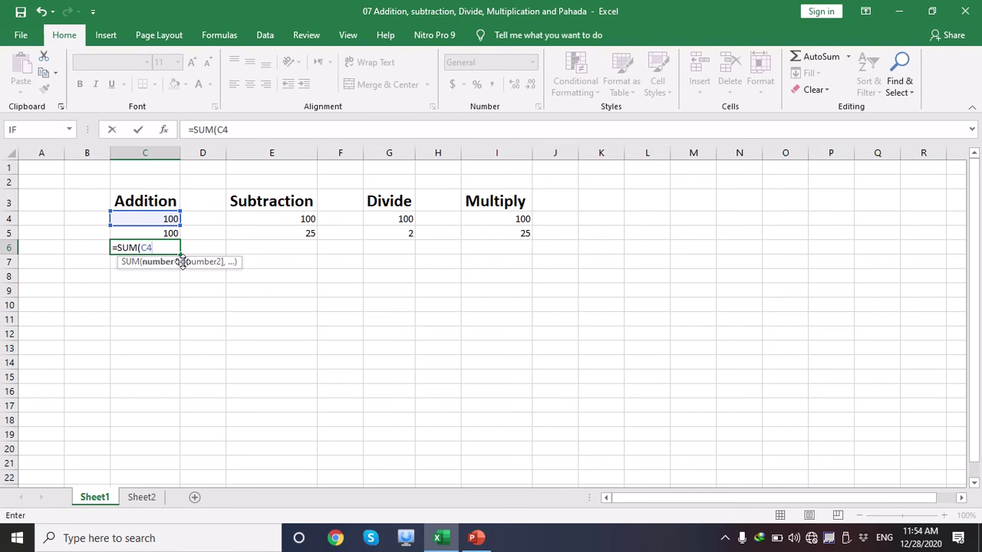
pyautogui.write(':')
pyautogui.write('C')
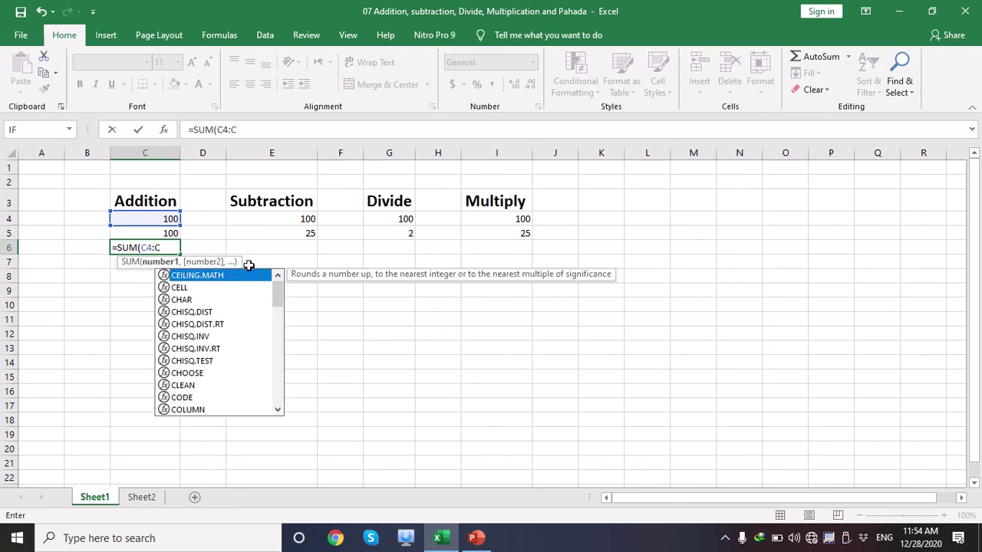
pyautogui.write('5)')
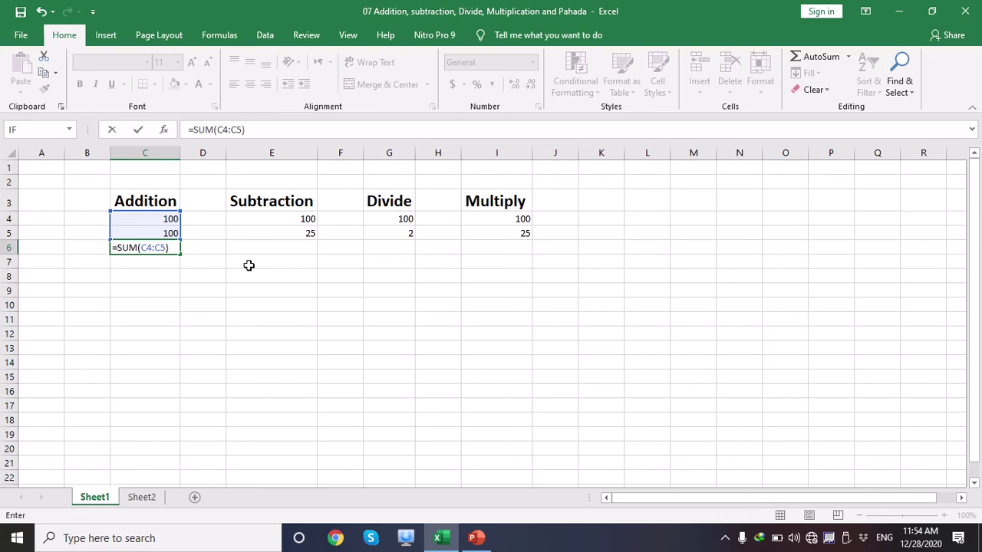
pyautogui.press('Return')
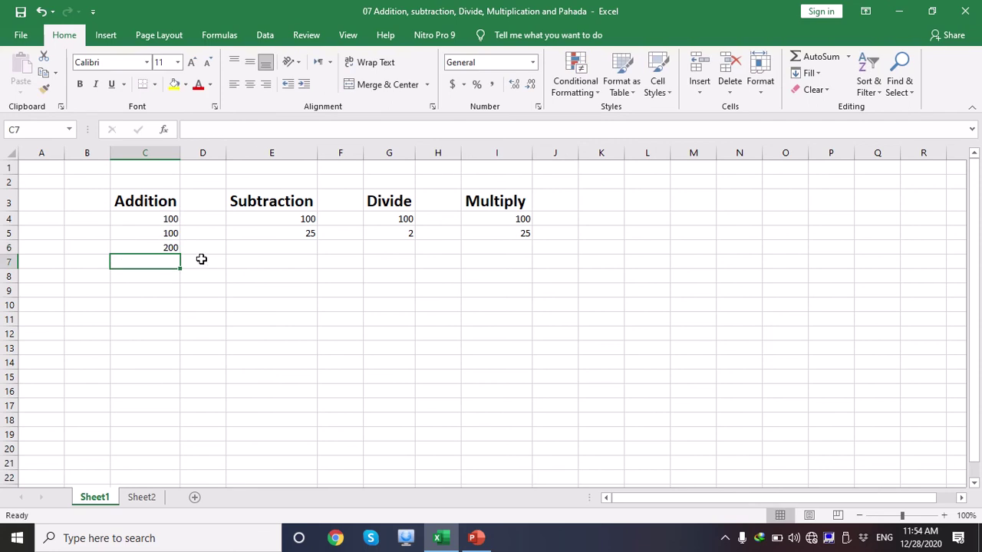
# Replace the SUM formula in C6 with the plus-operator formula =C4+C5
pyautogui.click(169, 247)
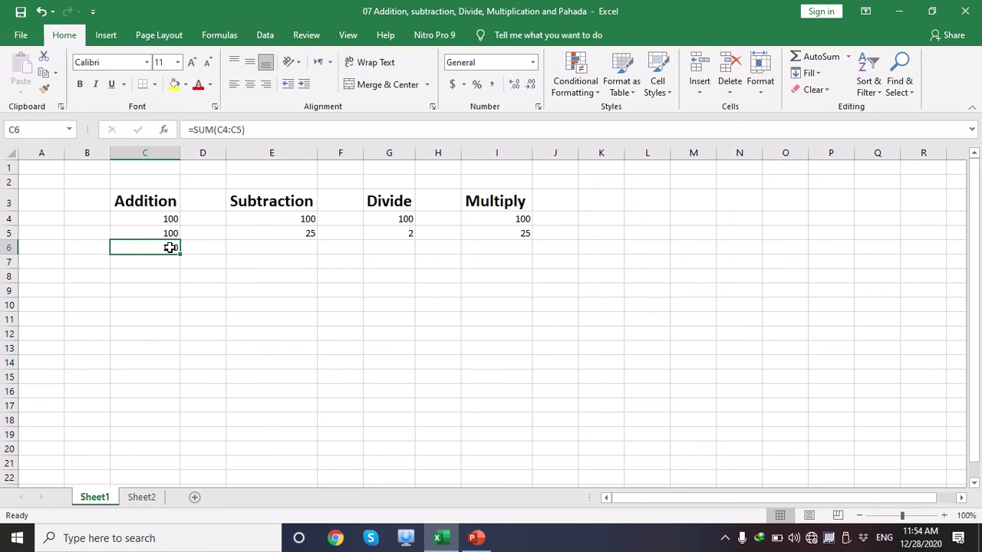
pyautogui.press('Delete')
pyautogui.write('=')
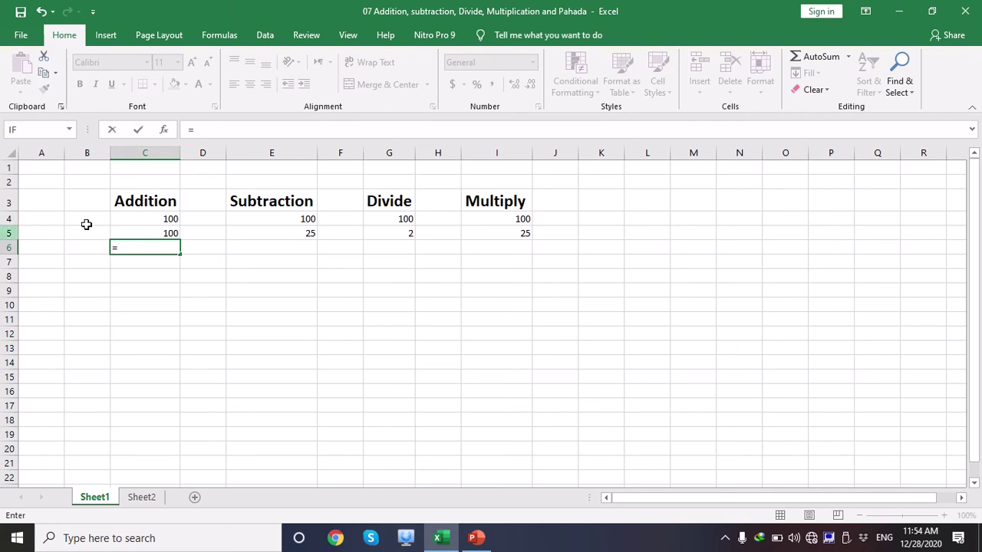
pyautogui.write('C')
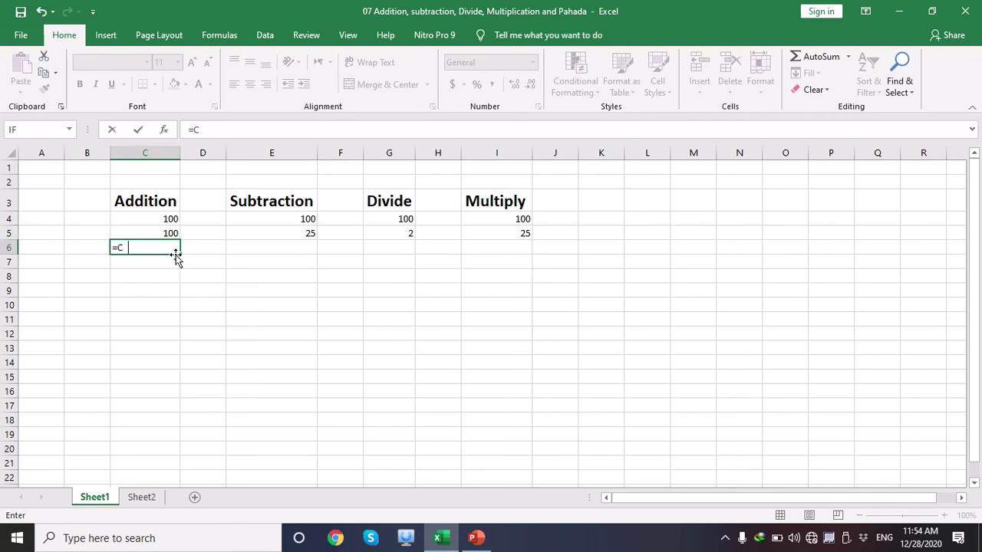
pyautogui.write('4+')
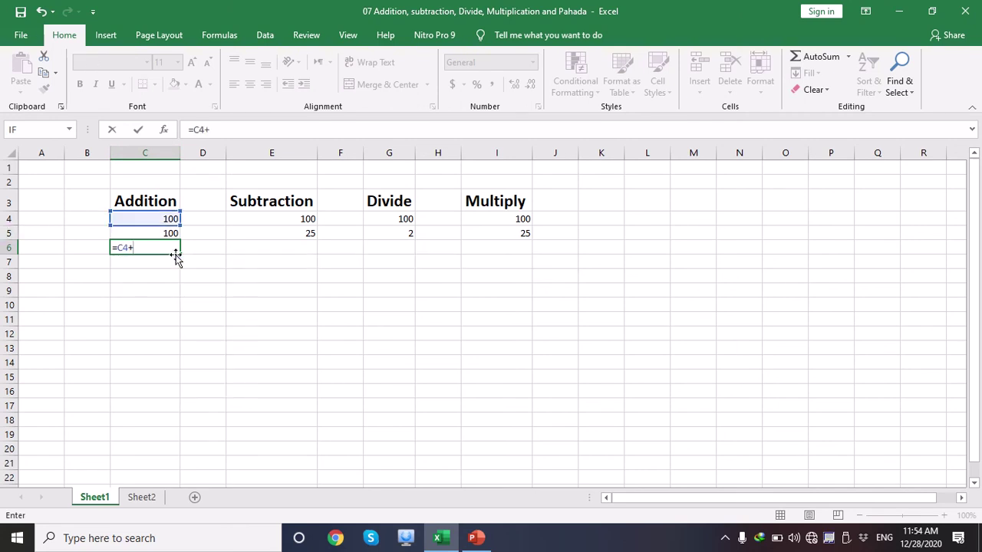
pyautogui.write('C5')
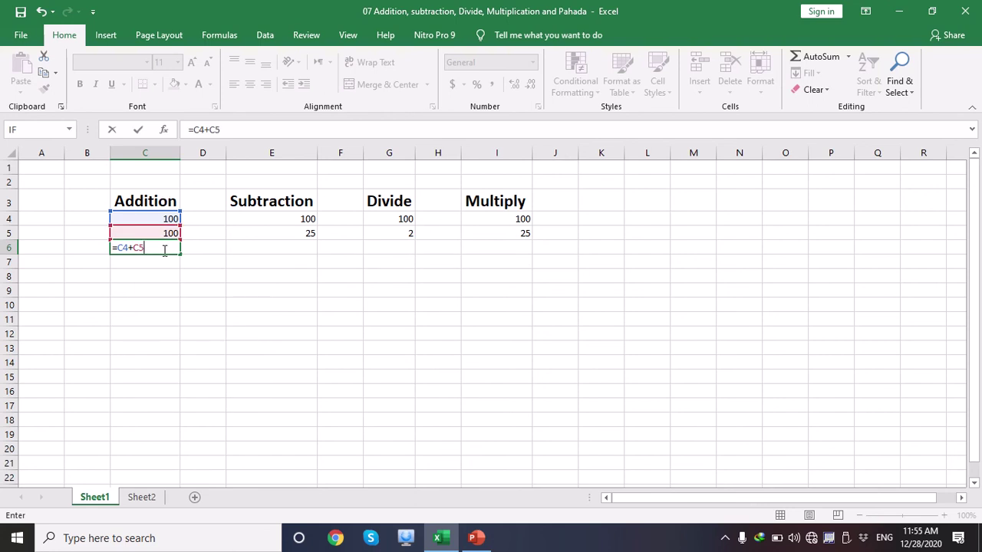
pyautogui.press('Return')
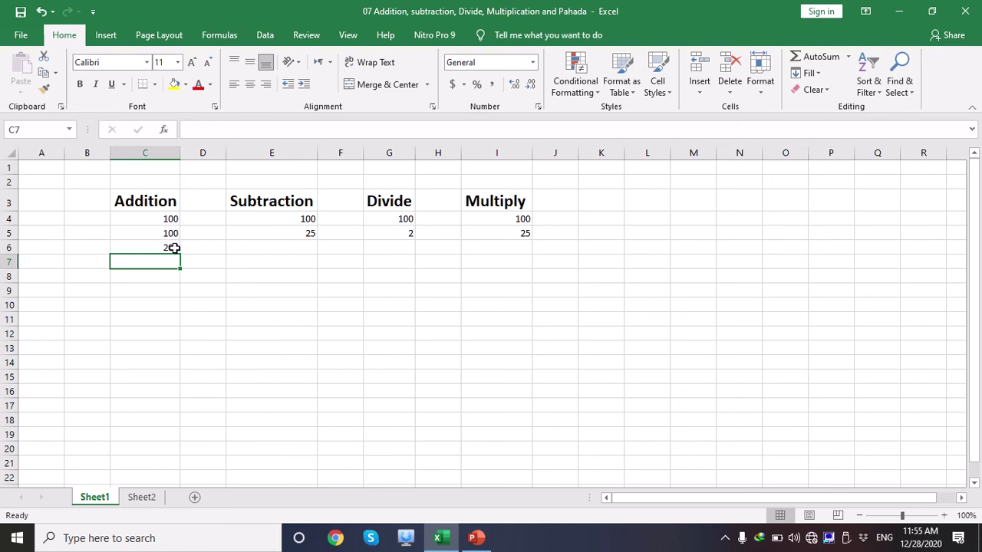
pyautogui.click(169, 247)
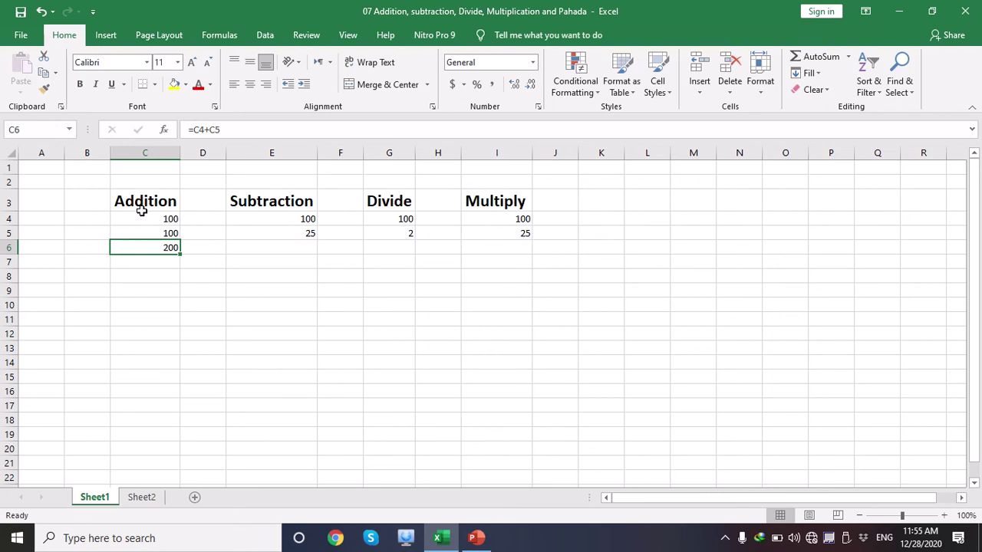
# Change the first Addition value in C4 to 200 and check the formula cell C6
pyautogui.click(164, 222)
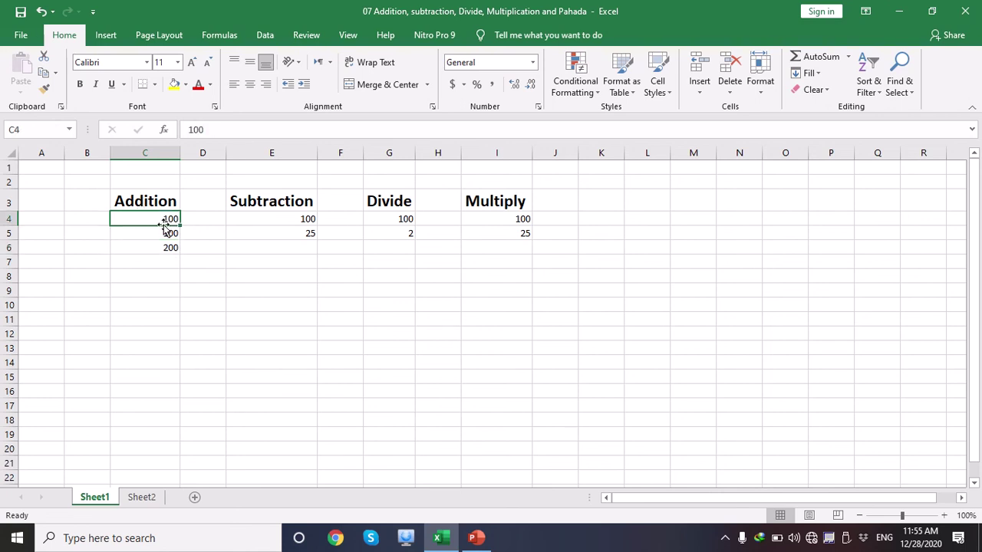
pyautogui.press('BackSpace')
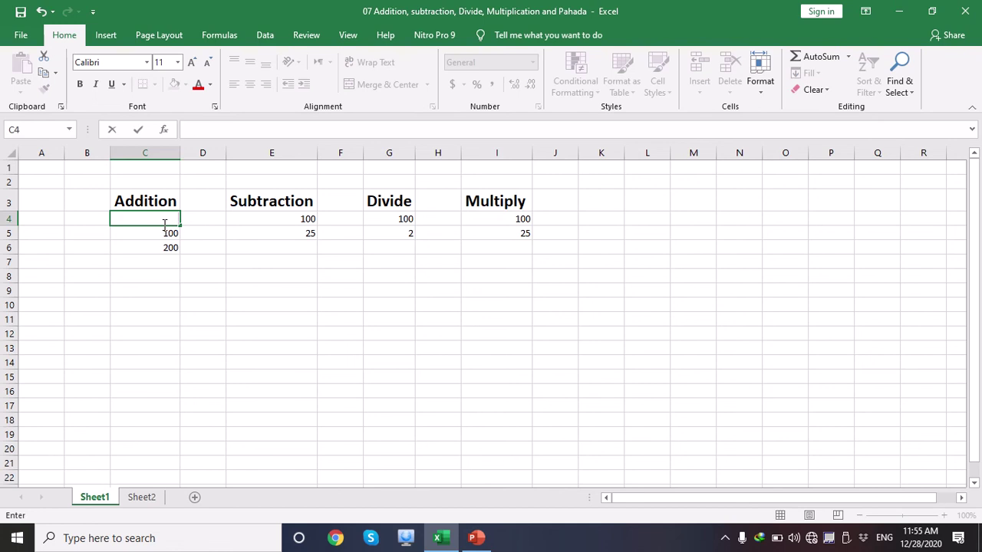
pyautogui.write('200')
pyautogui.press('Tab')
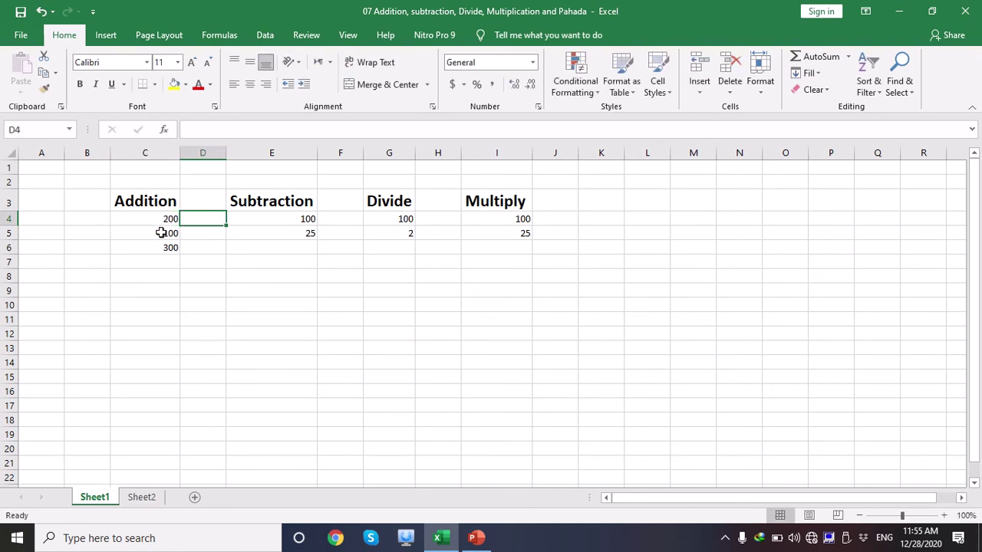
pyautogui.click(165, 251)
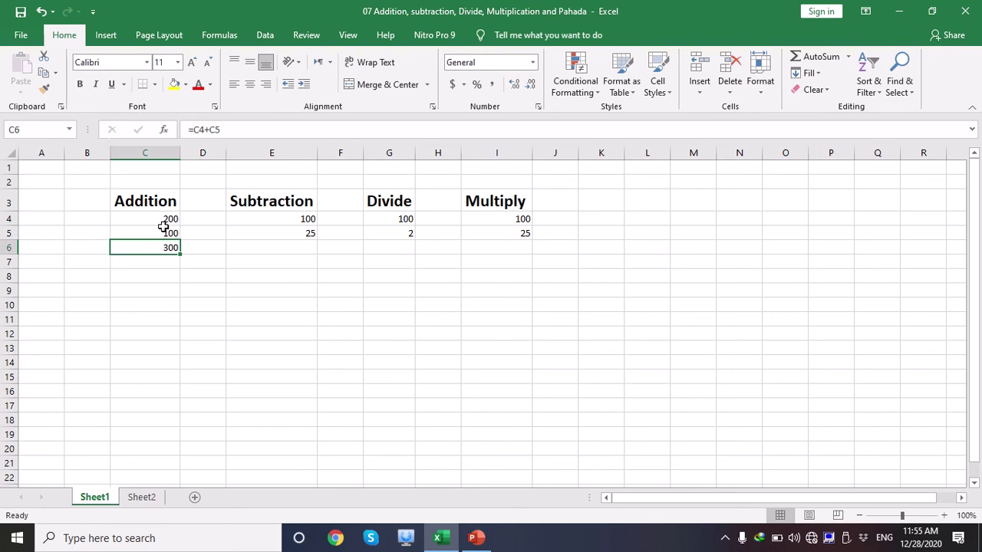
# Change the first Addition value in C4 to 500
pyautogui.click(162, 222)
pyautogui.doubleClick(162, 221)
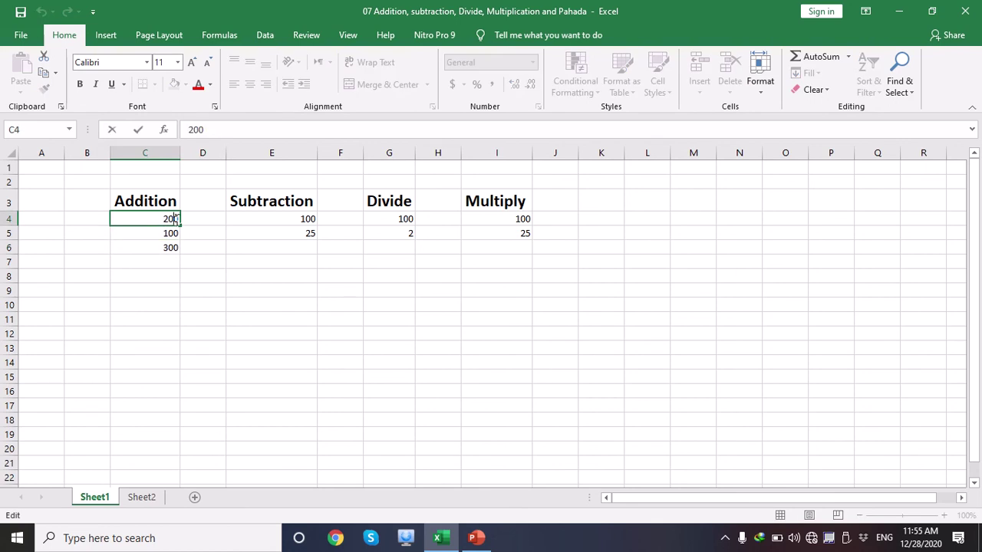
pyautogui.press('BackSpace')
pyautogui.press('BackSpace')
pyautogui.press('BackSpace')
pyautogui.write('55')
pyautogui.press('BackSpace')
pyautogui.write('00')
pyautogui.click(202, 219)
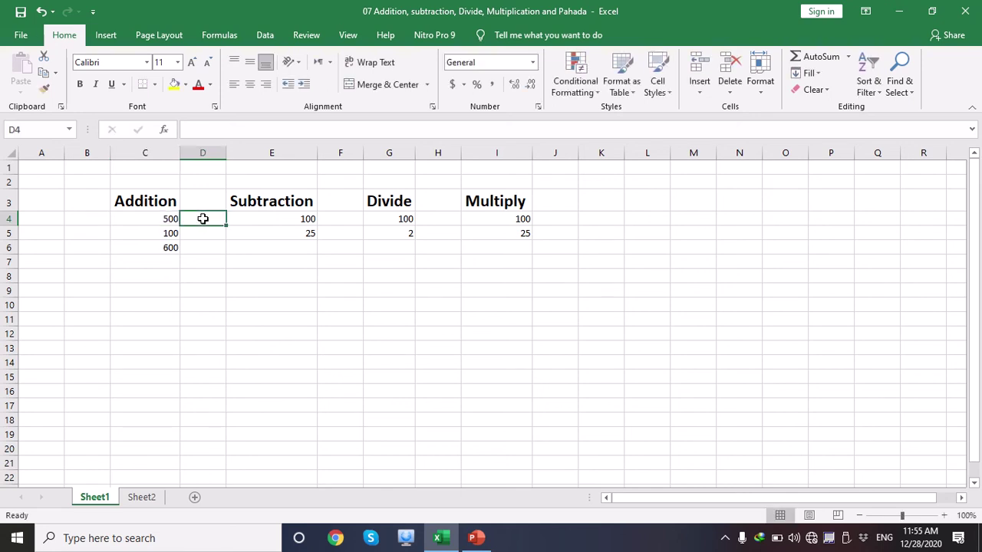
# Clear the =C4+C5 formula from cell C6
pyautogui.click(166, 247)
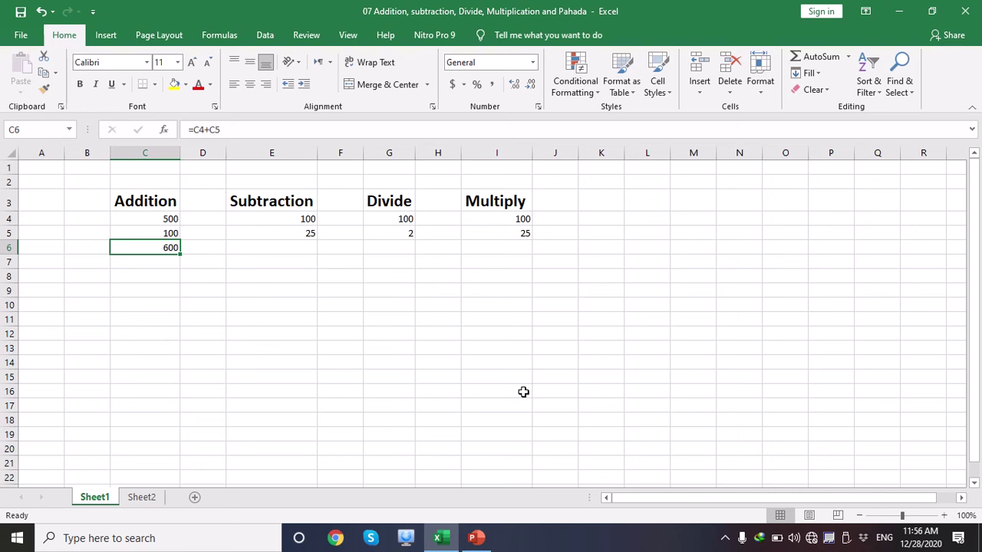
pyautogui.press('F2')
pyautogui.press('BackSpace')
pyautogui.press('BackSpace')
pyautogui.press('BackSpace')
pyautogui.press('BackSpace')
pyautogui.press('BackSpace')
pyautogui.press('BackSpace')
pyautogui.click(164, 290)
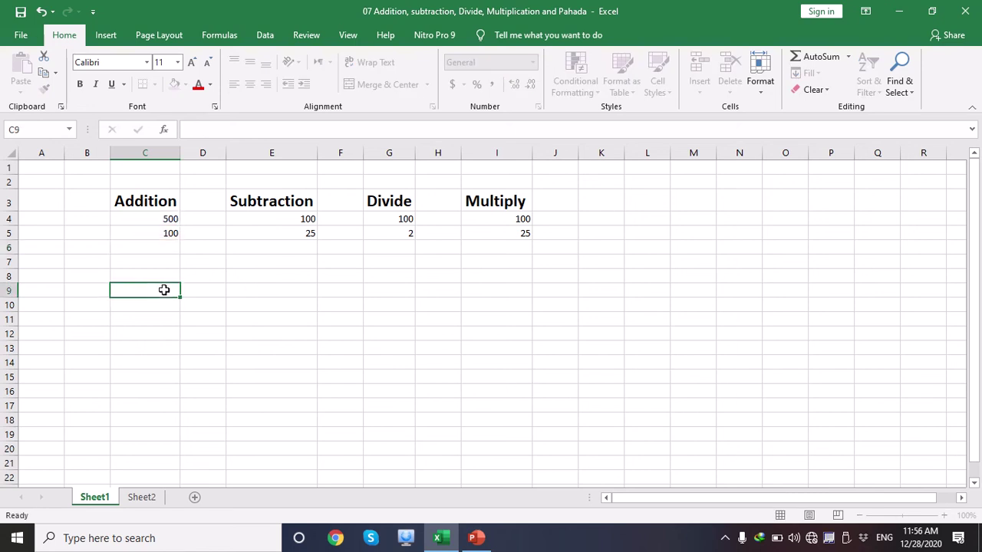
# Total the Addition values C4:C5 in C6 using AutoSum's Sum function
pyautogui.click(165, 244)
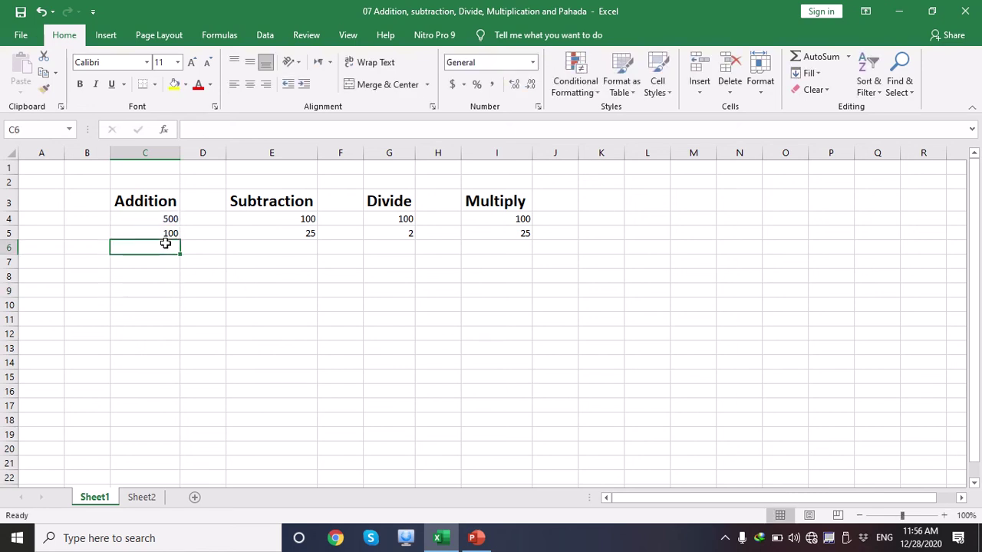
pyautogui.click(849, 61)
pyautogui.click(828, 77)
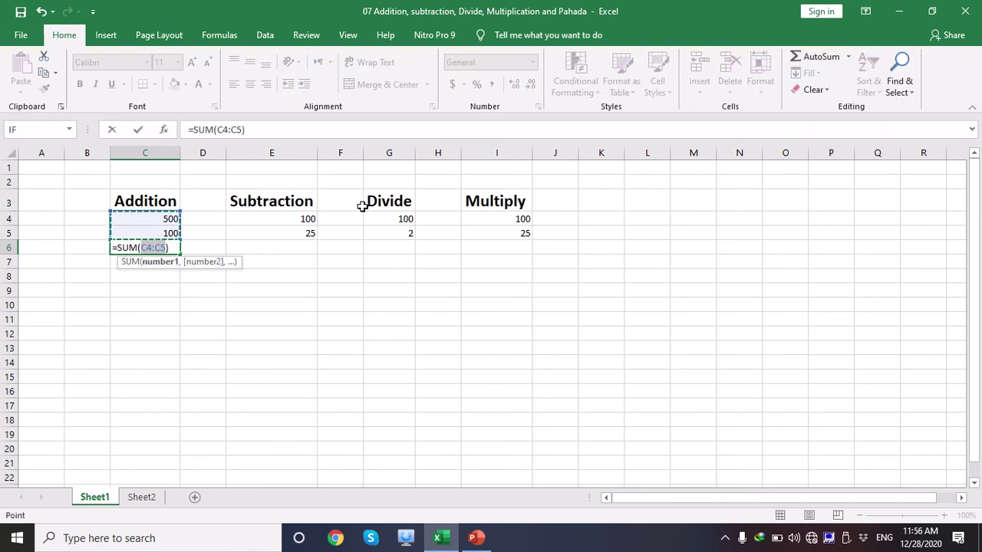
pyautogui.click(176, 249)
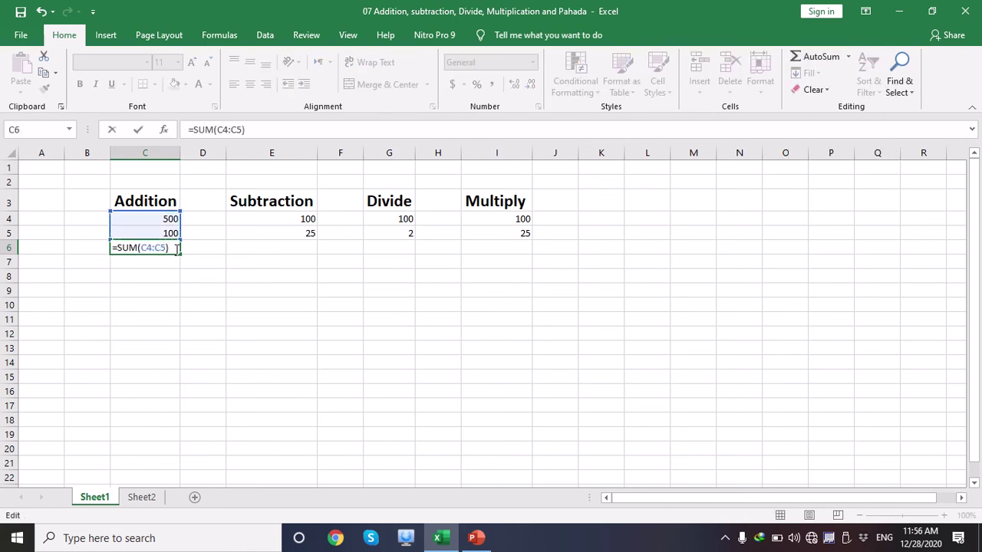
pyautogui.press('Return')
# Remove the AutoSum formula from C6, leaving the cell under the Addition values empty
pyautogui.click(173, 247)
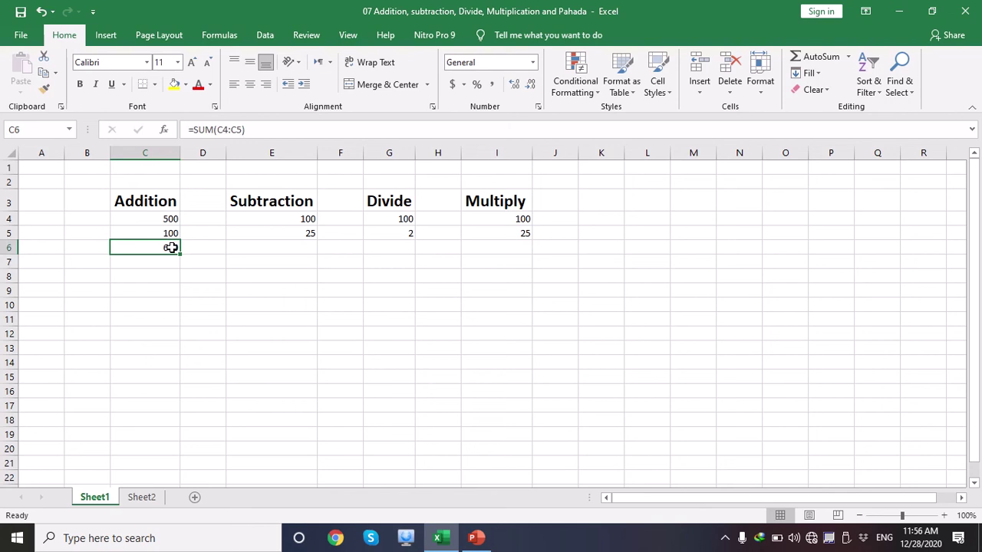
pyautogui.press('BackSpace')
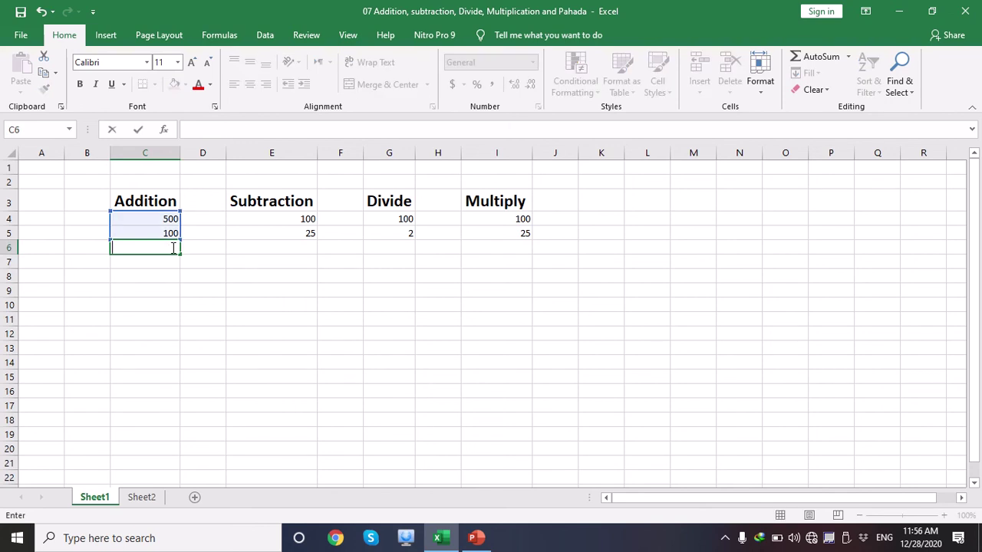
pyautogui.click(228, 301)
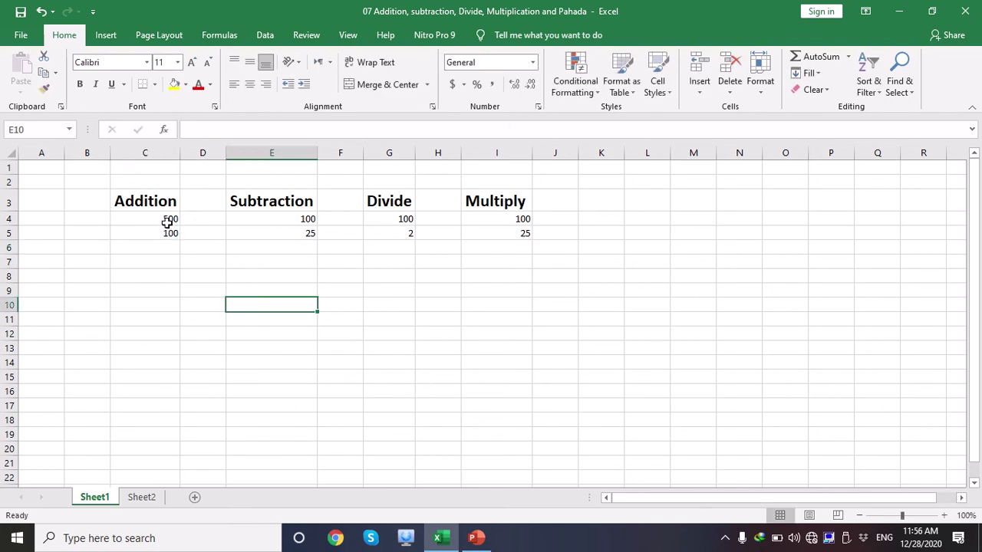
# Enter =SUM(C4:C5) in the distant cell O12, picking the range from the Addition cells, and make the result bold
pyautogui.moveTo(168, 220); pyautogui.dragTo(167, 233)
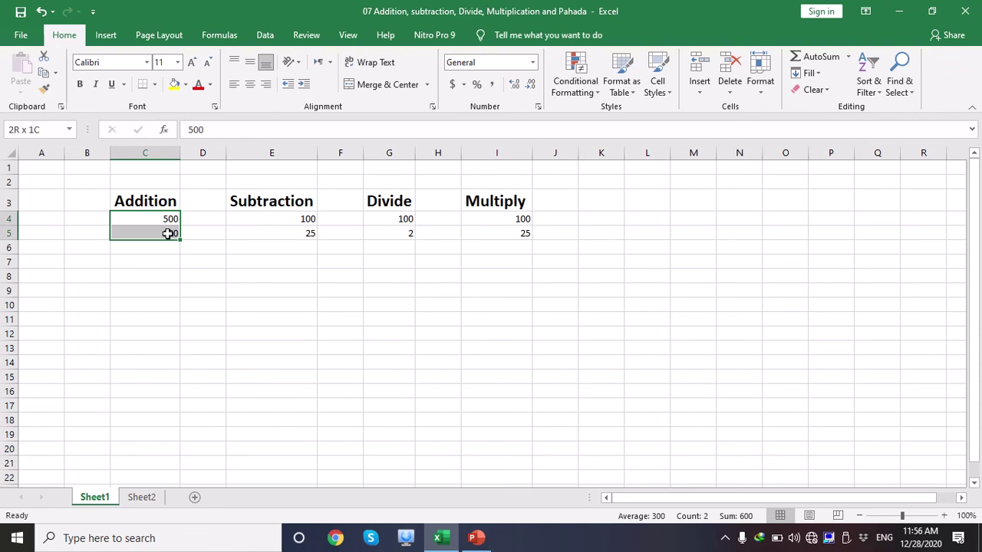
pyautogui.click(779, 338)
pyautogui.doubleClick(779, 338)
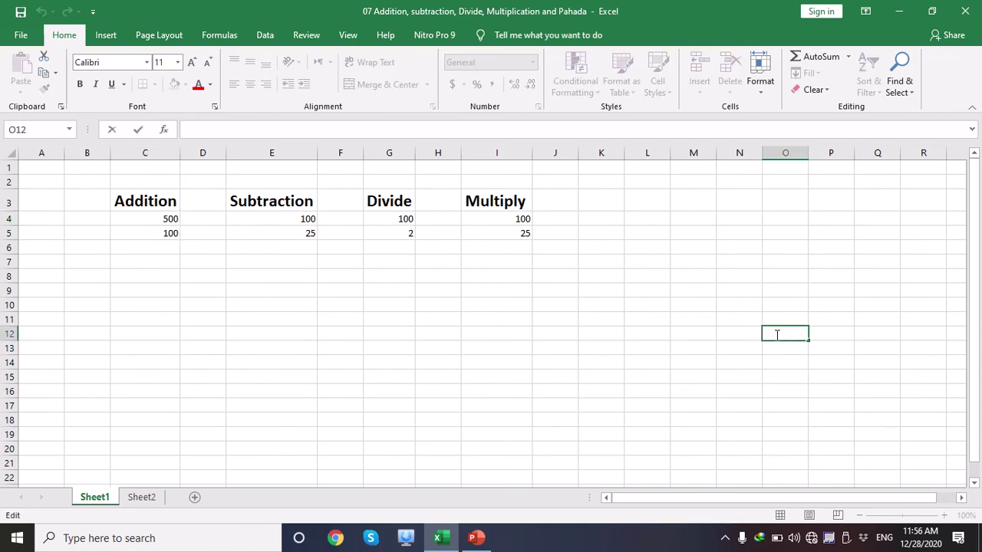
pyautogui.write('=SUM')
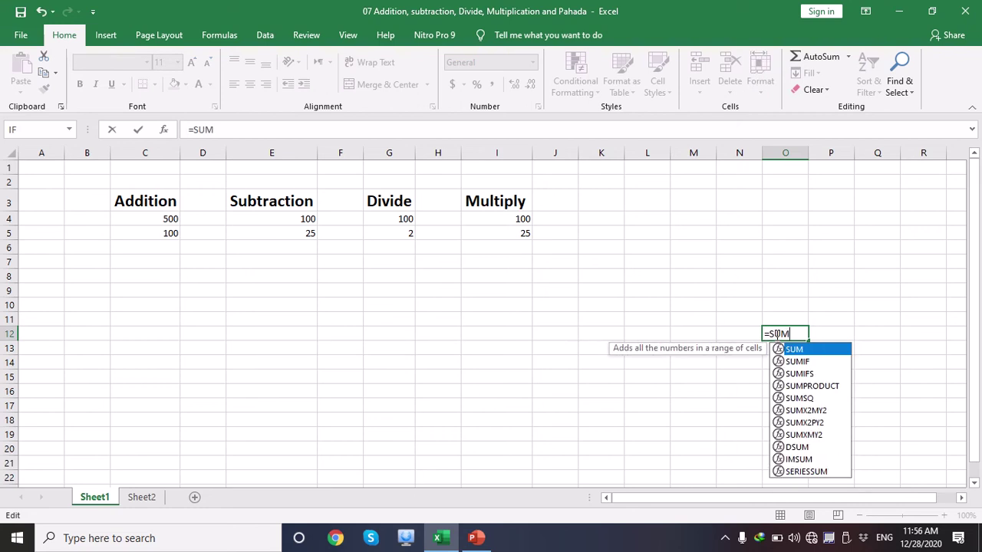
pyautogui.write('(')
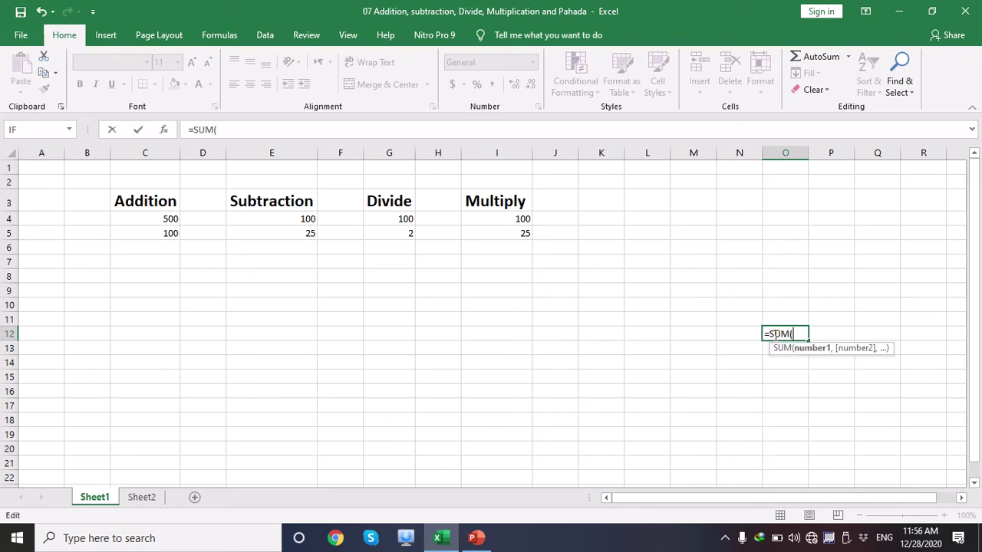
pyautogui.click(157, 237)
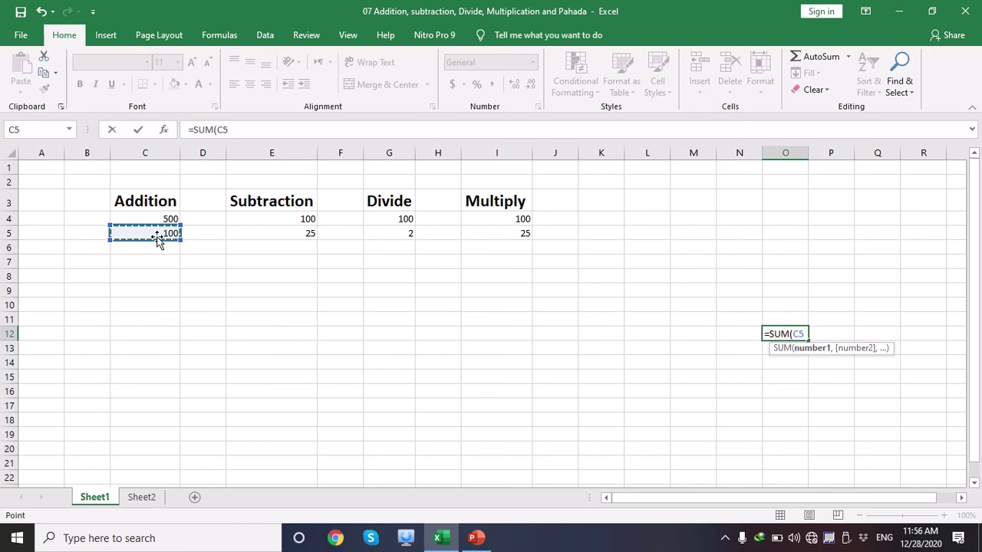
pyautogui.hotkey('shift', 'Up')
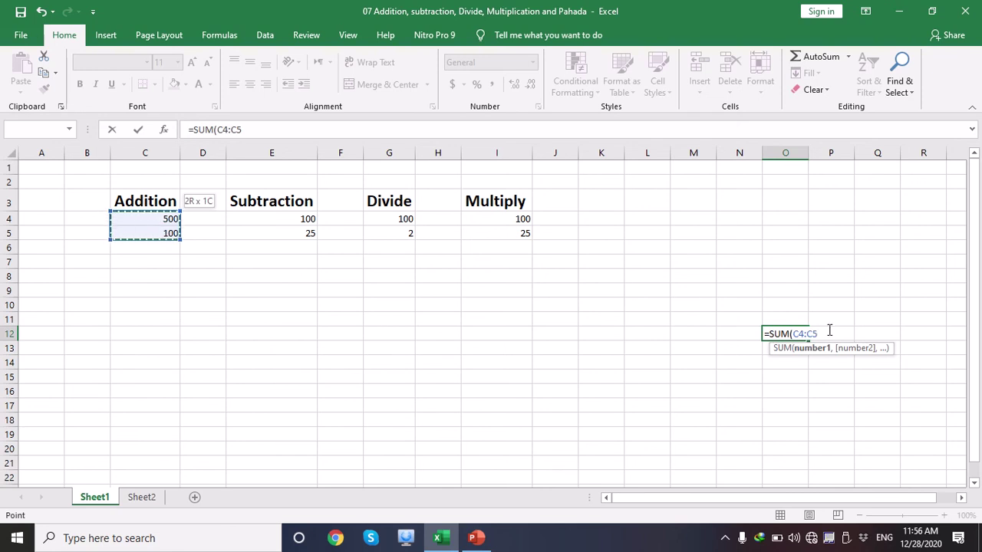
pyautogui.write(')')
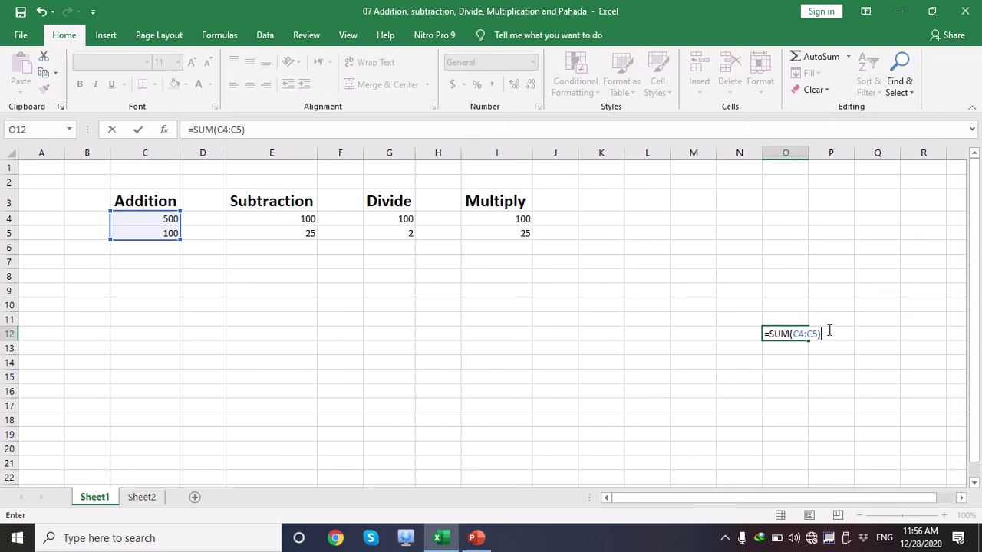
pyautogui.press('Return')
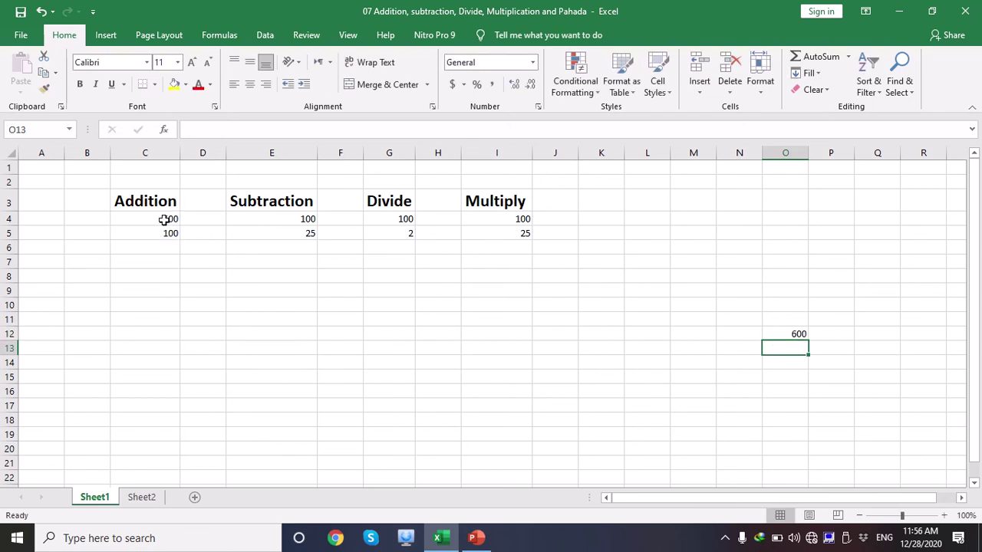
pyautogui.click(797, 335)
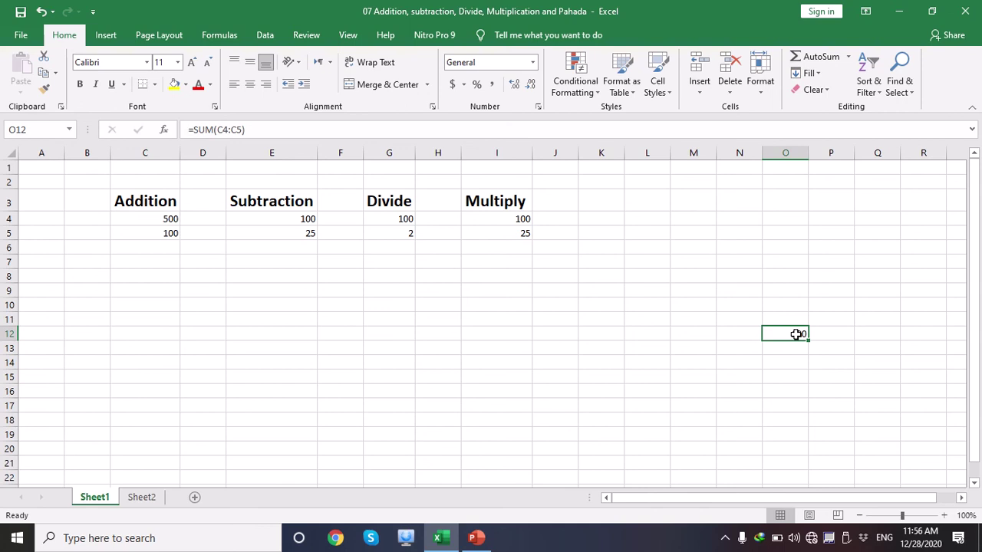
pyautogui.click(80, 84)
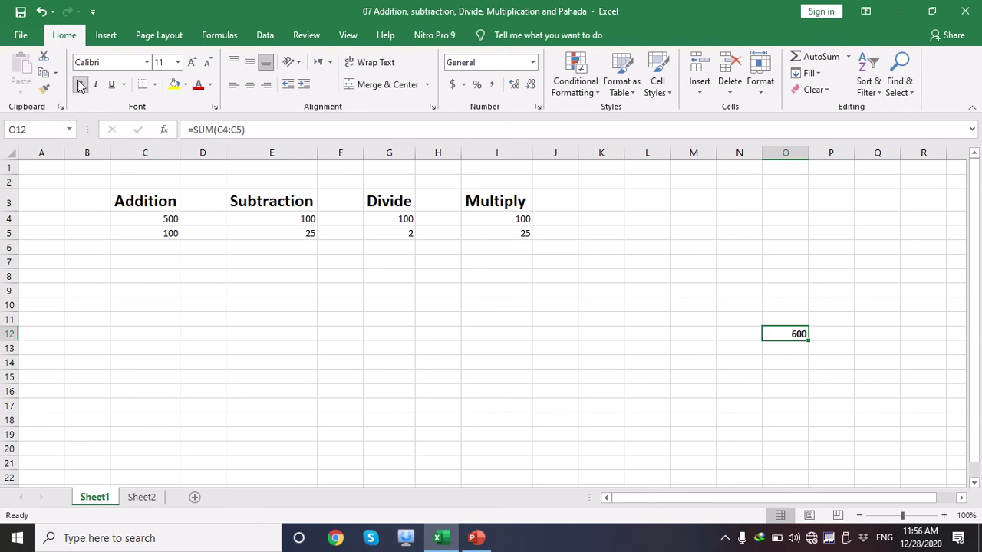
# Change the first Addition value in C4 to 25
pyautogui.click(168, 237)
pyautogui.click(168, 219)
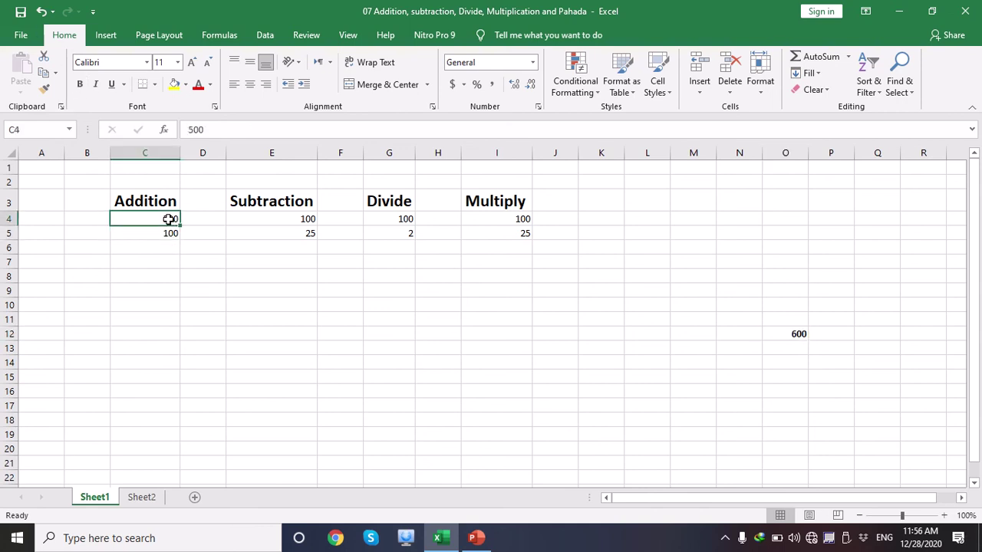
pyautogui.press('BackSpace')
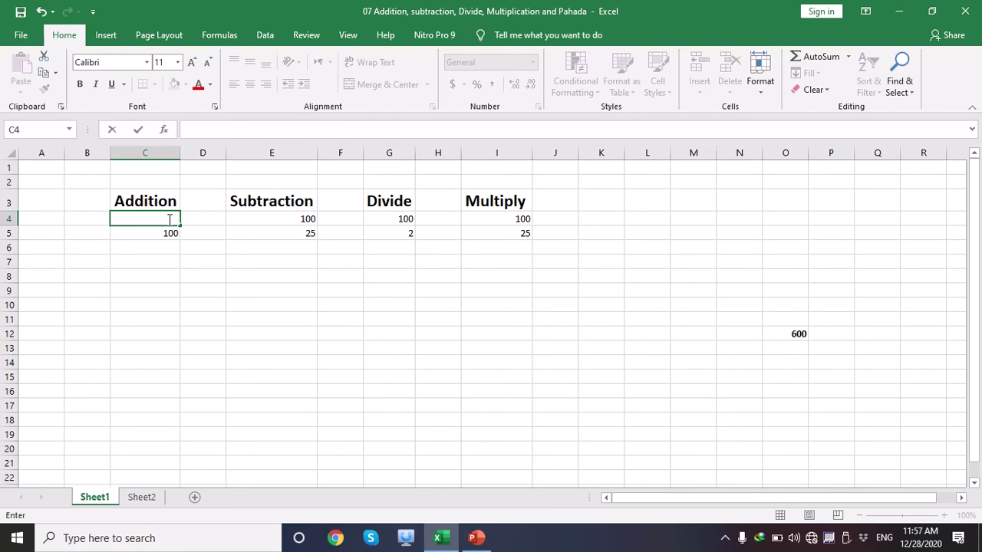
pyautogui.write('25')
pyautogui.click(205, 222)
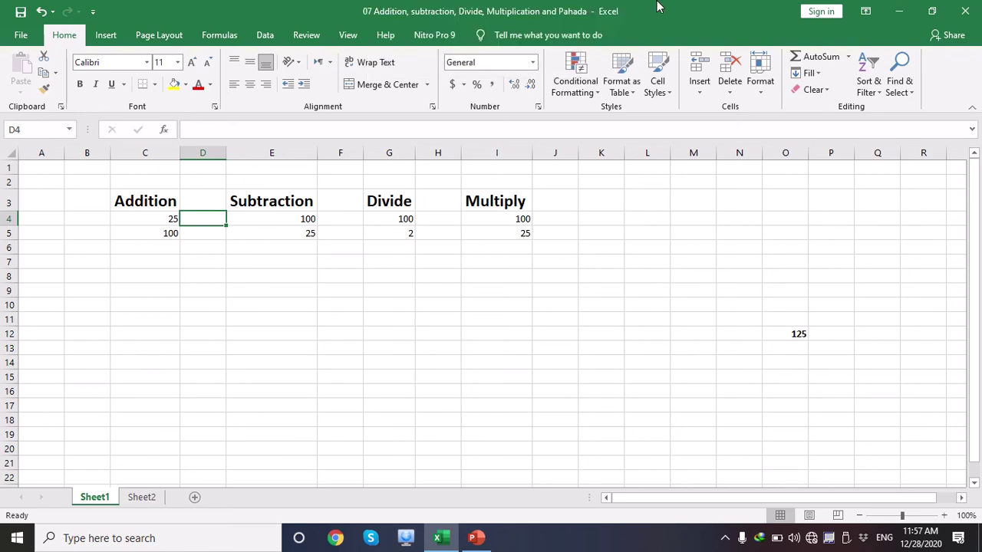
# Subtract the second Subtraction value from the first by entering the formula +E4-E5 in E6
pyautogui.click(302, 251)
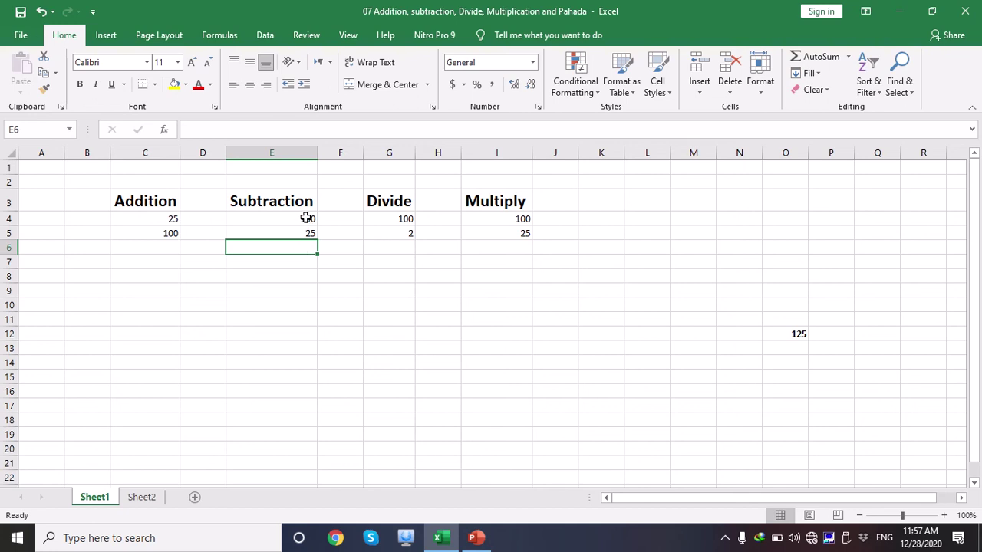
pyautogui.moveTo(306, 218); pyautogui.dragTo(305, 235)
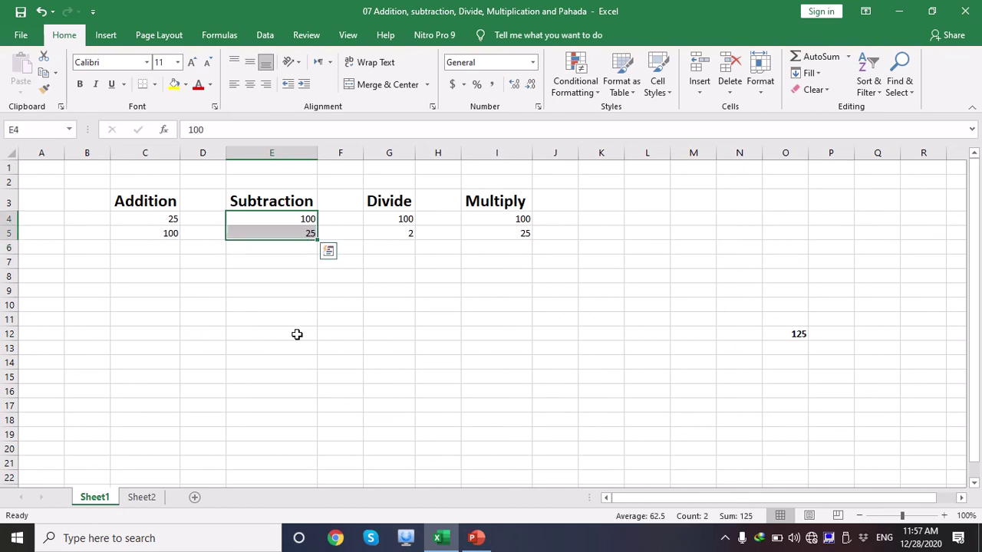
pyautogui.click(295, 246)
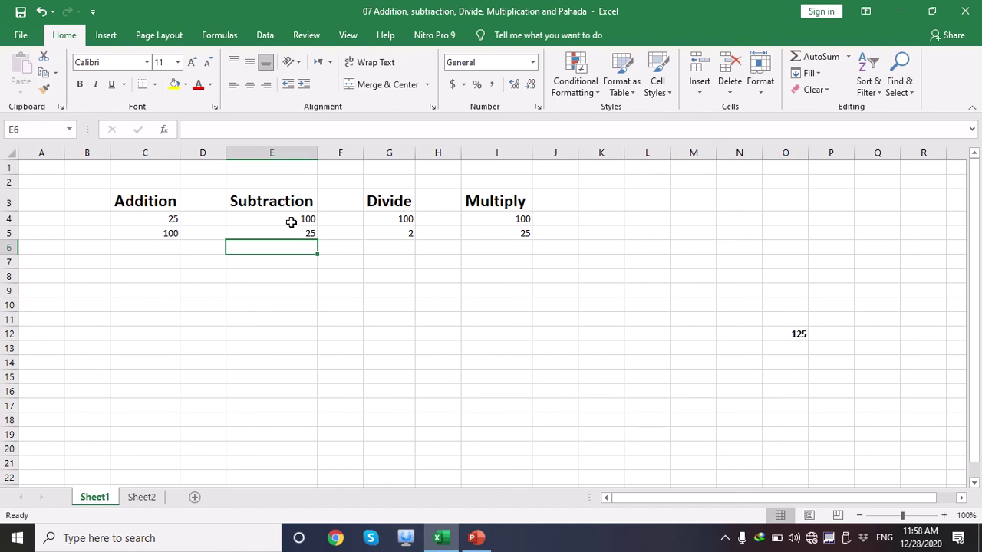
pyautogui.press('F2')
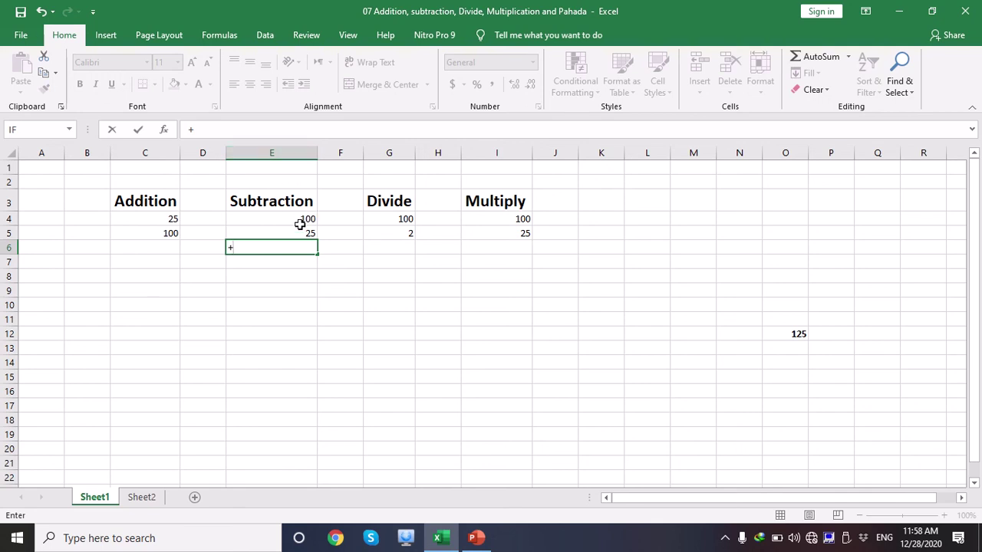
pyautogui.write('E4')
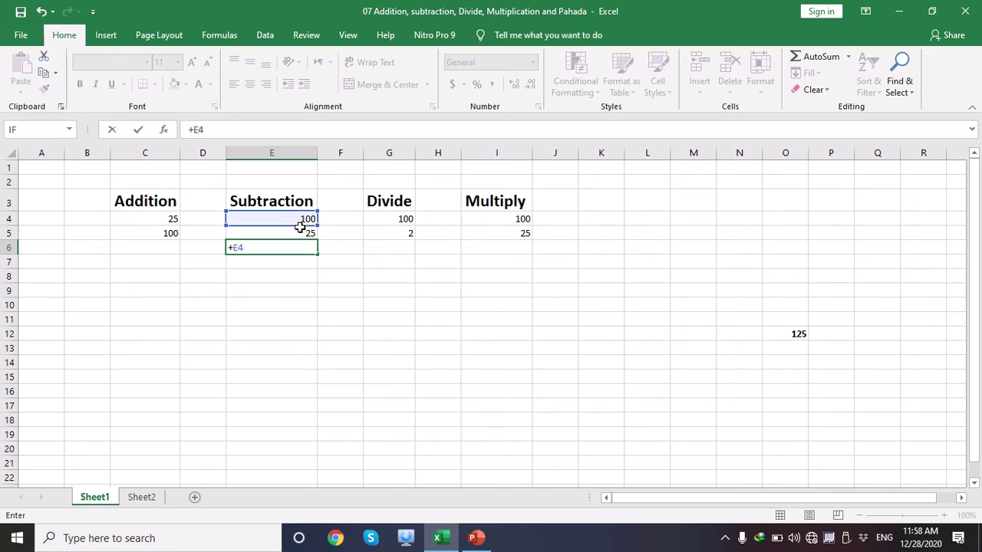
pyautogui.write('-')
pyautogui.write('E5')
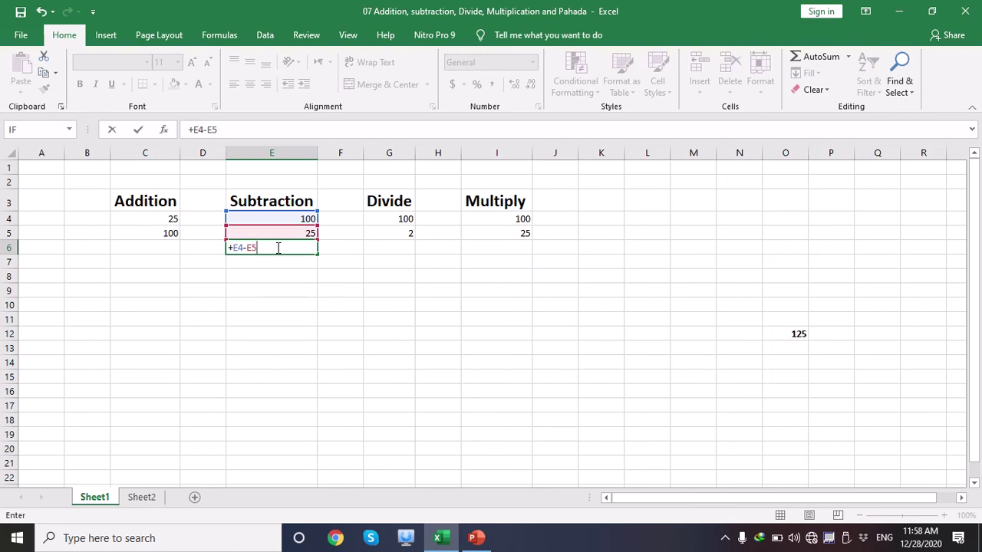
pyautogui.press('Return')
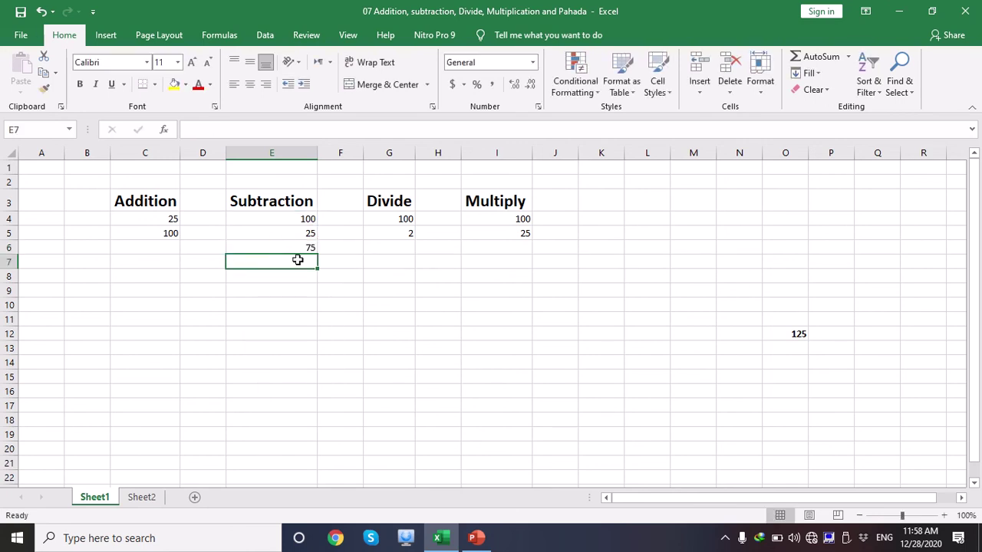
pyautogui.click(304, 250)
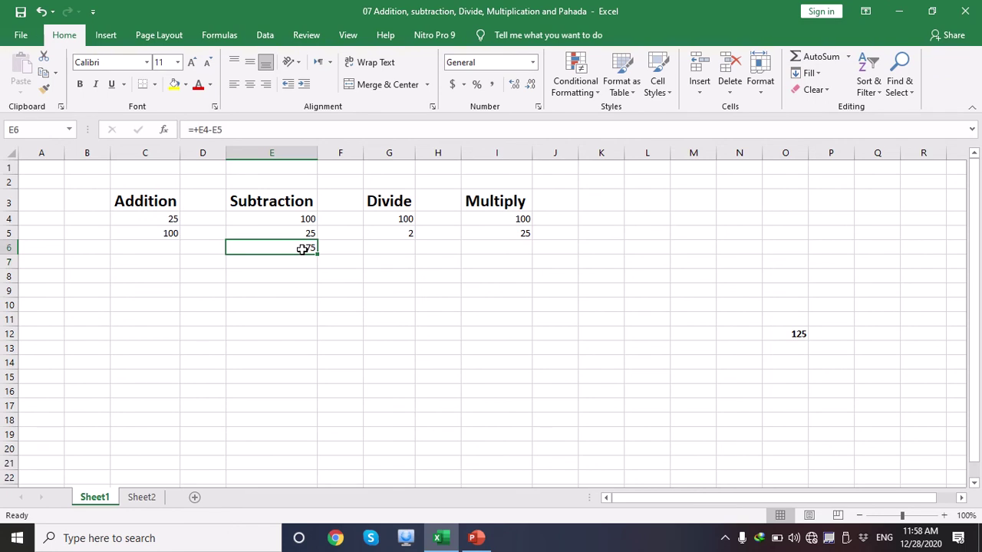
# Change the first Subtraction value in E4 to 200
pyautogui.click(305, 220)
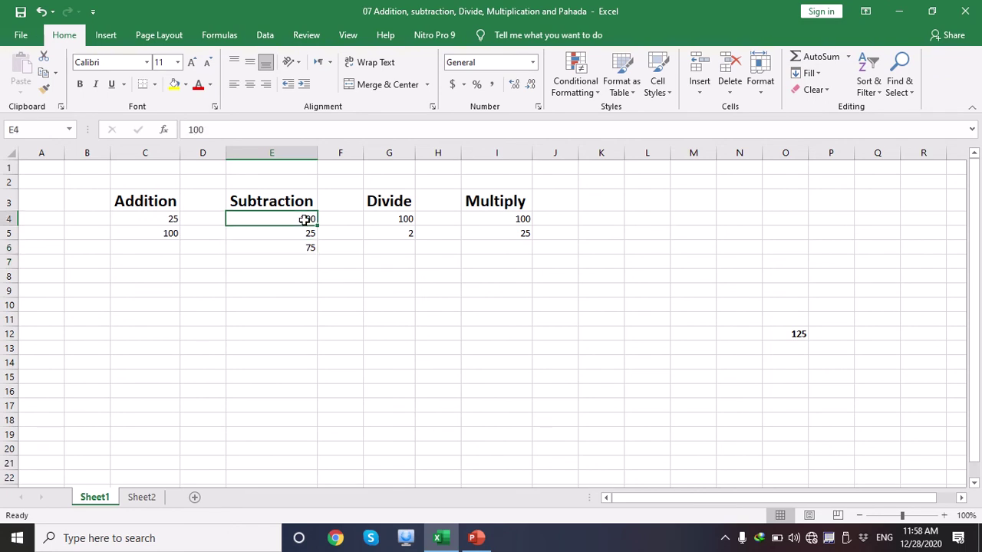
pyautogui.press('BackSpace')
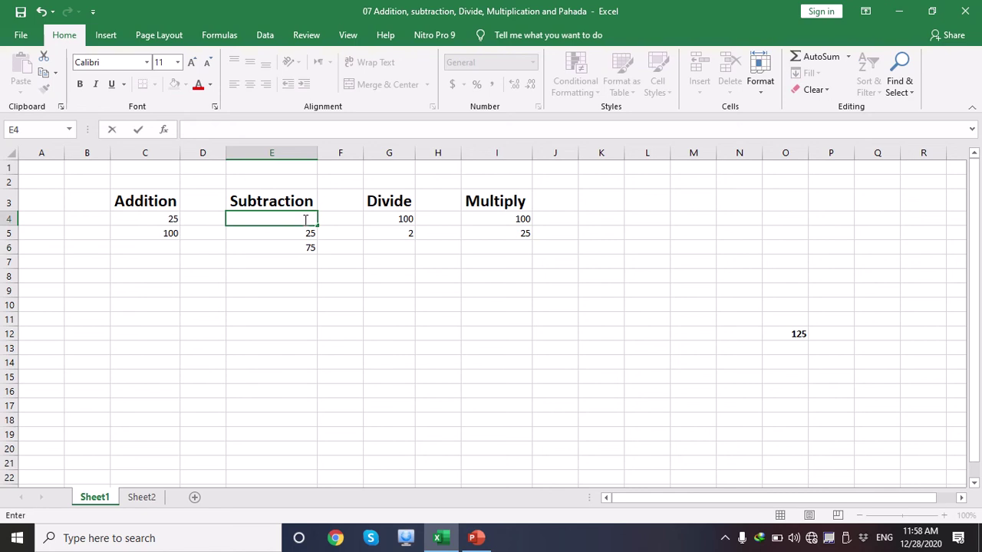
pyautogui.write('200')
pyautogui.click(340, 221)
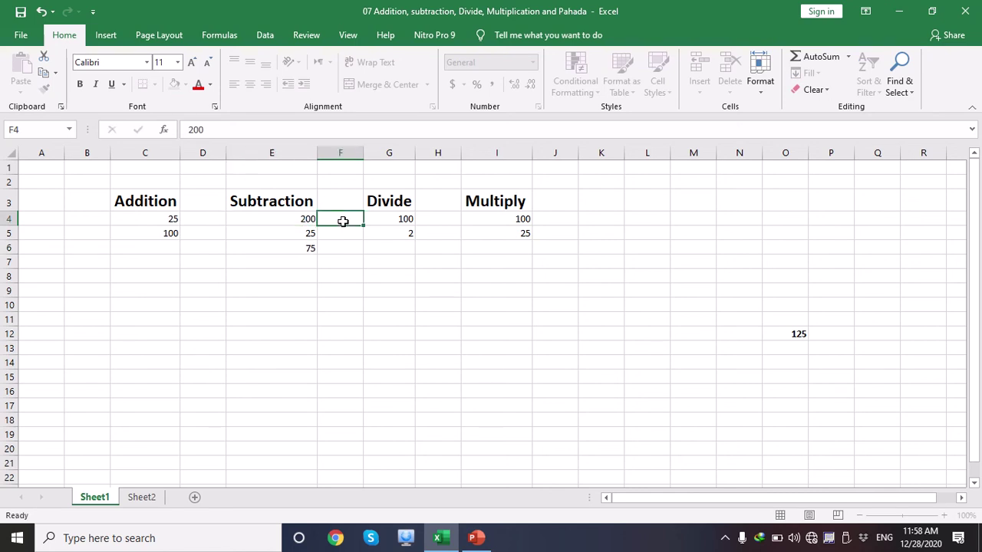
# Examine the Subtraction column's cell references and the formula behind the result in E6
pyautogui.click(306, 246)
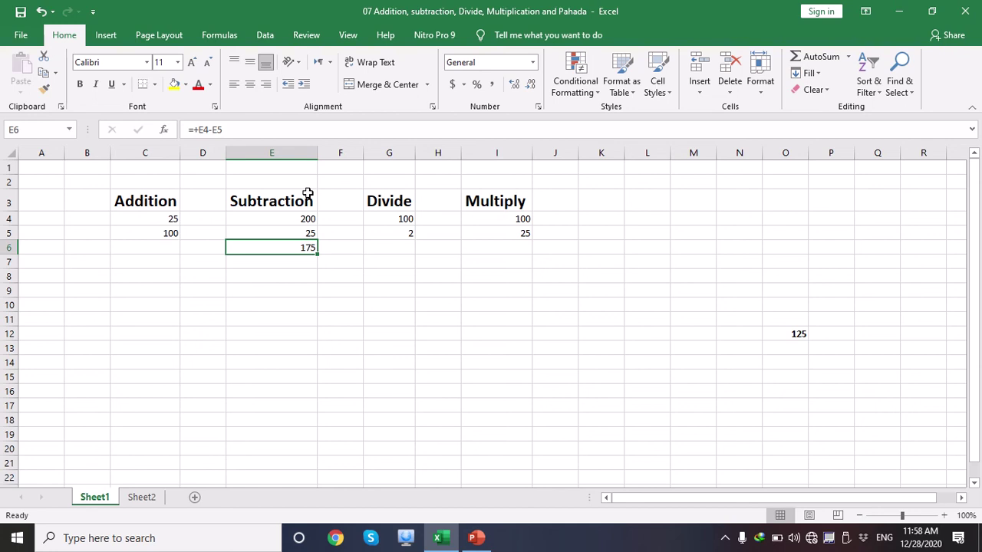
pyautogui.click(287, 153)
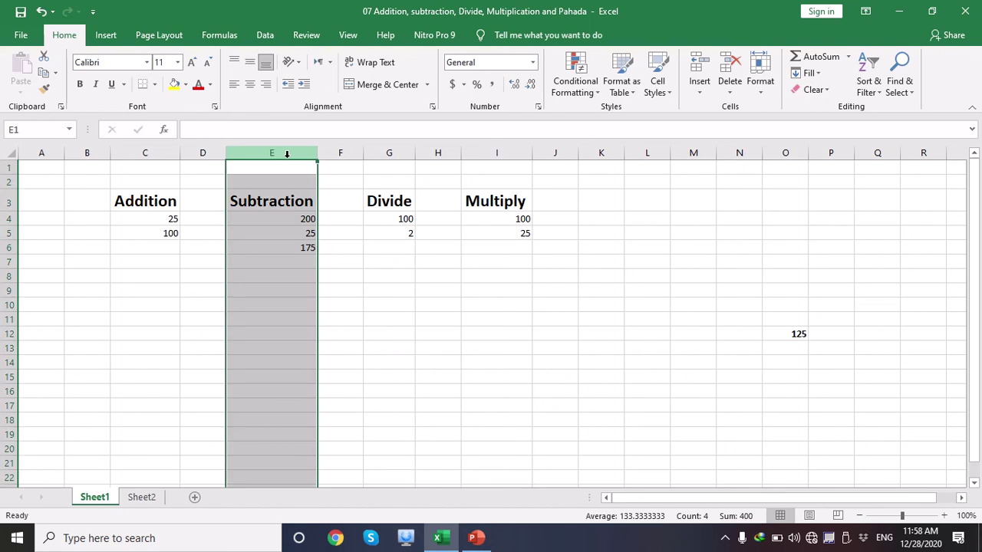
pyautogui.click(293, 222)
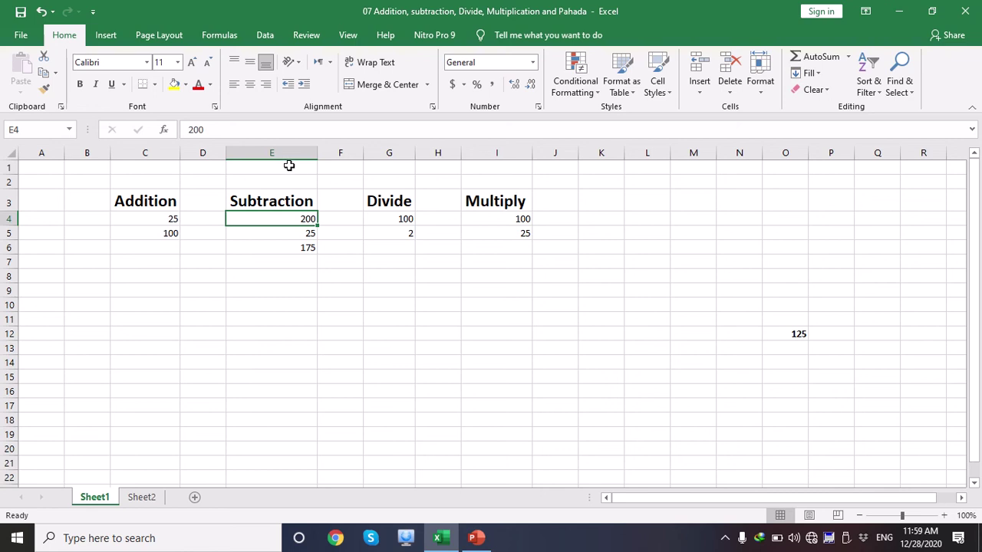
pyautogui.click(289, 241)
pyautogui.click(291, 228)
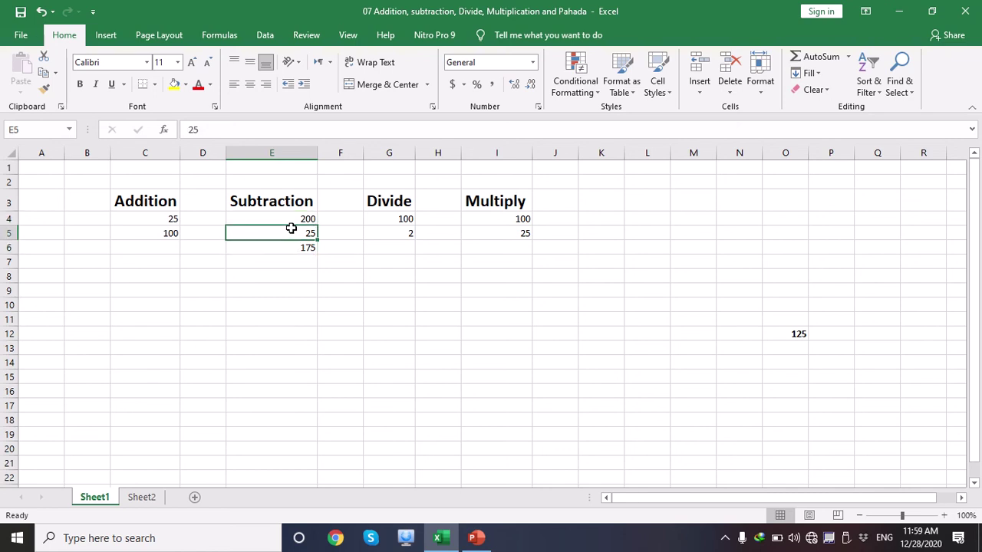
pyautogui.click(309, 245)
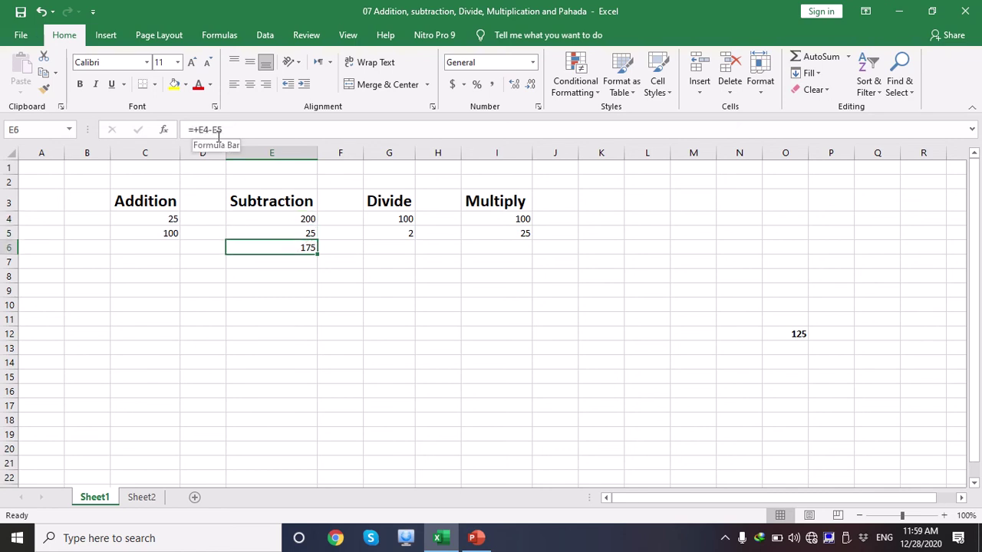
pyautogui.click(284, 274)
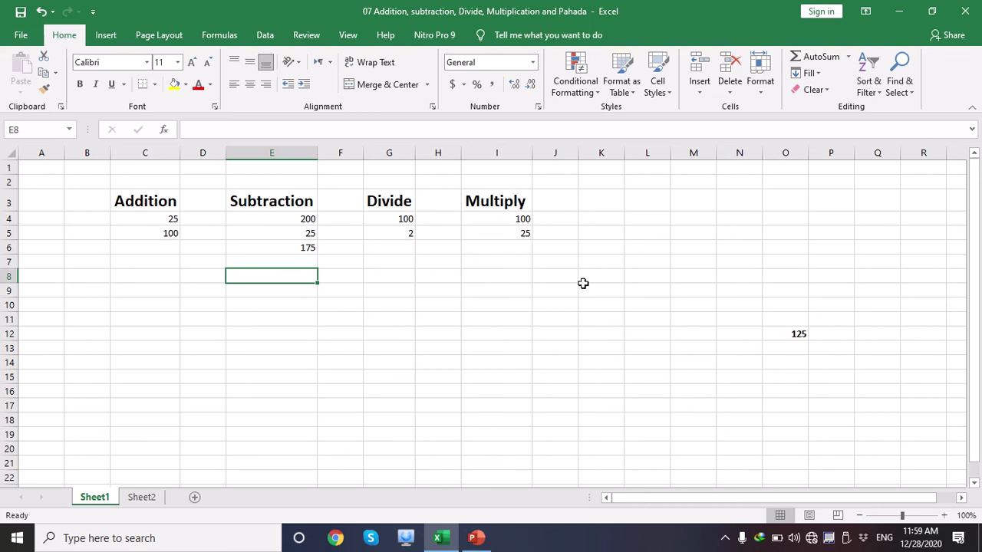
# Divide the first Divide value by the second by entering the formula +G4/G5 in G6
pyautogui.click(398, 250)
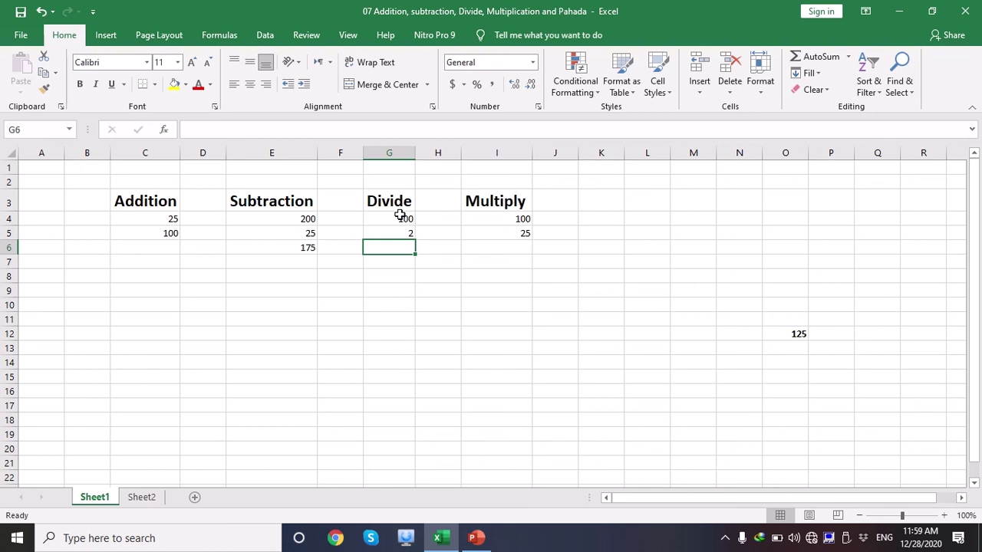
pyautogui.click(400, 215)
pyautogui.click(400, 235)
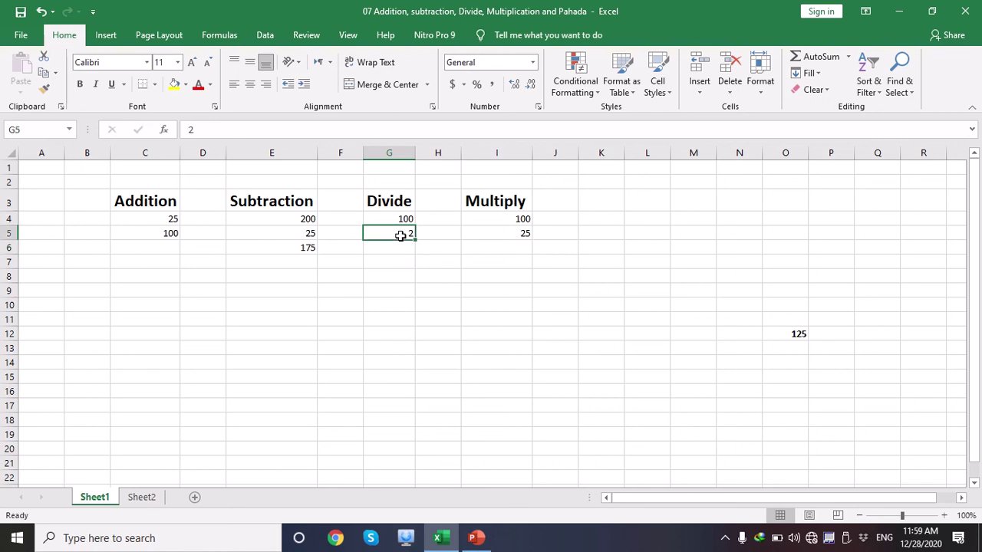
pyautogui.click(401, 248)
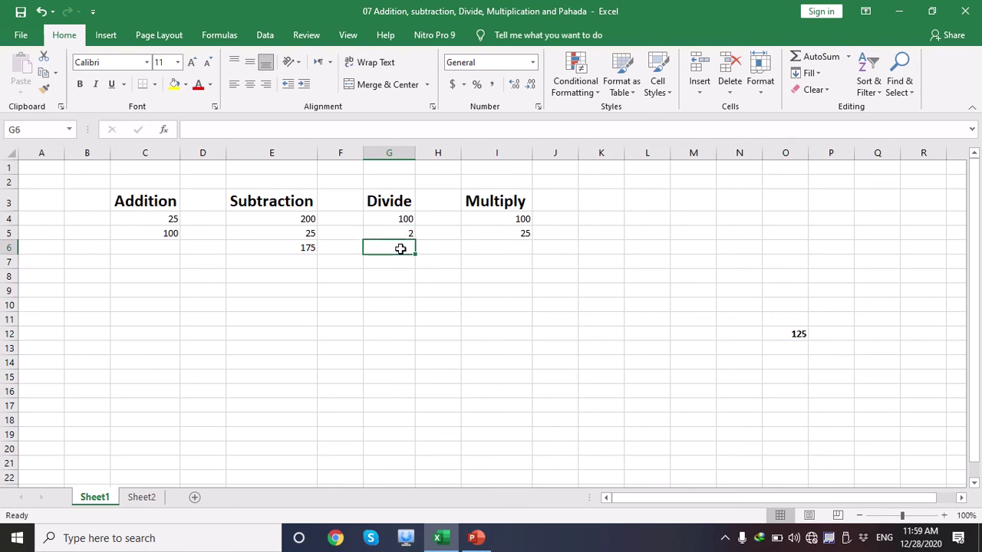
pyautogui.write('+')
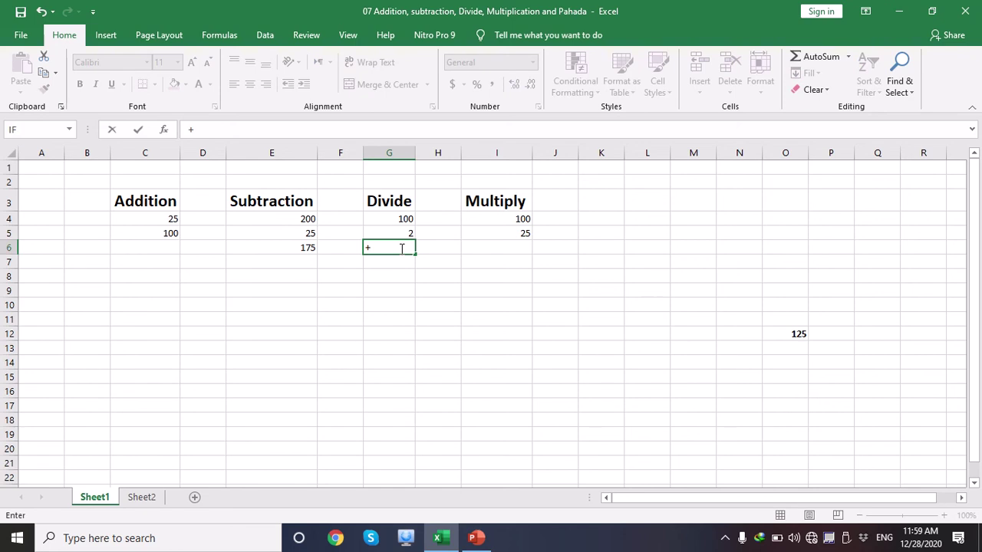
pyautogui.write('G4')
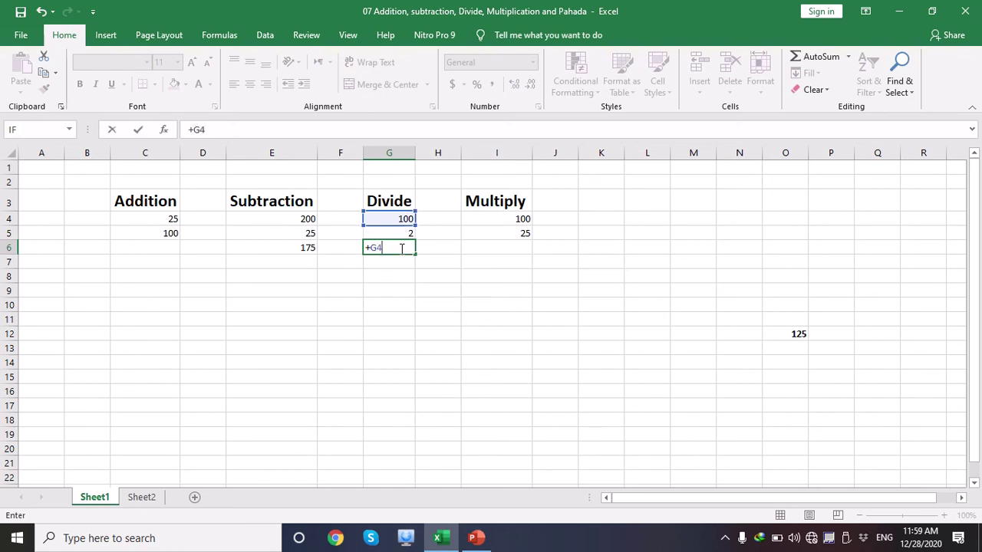
pyautogui.write('/G')
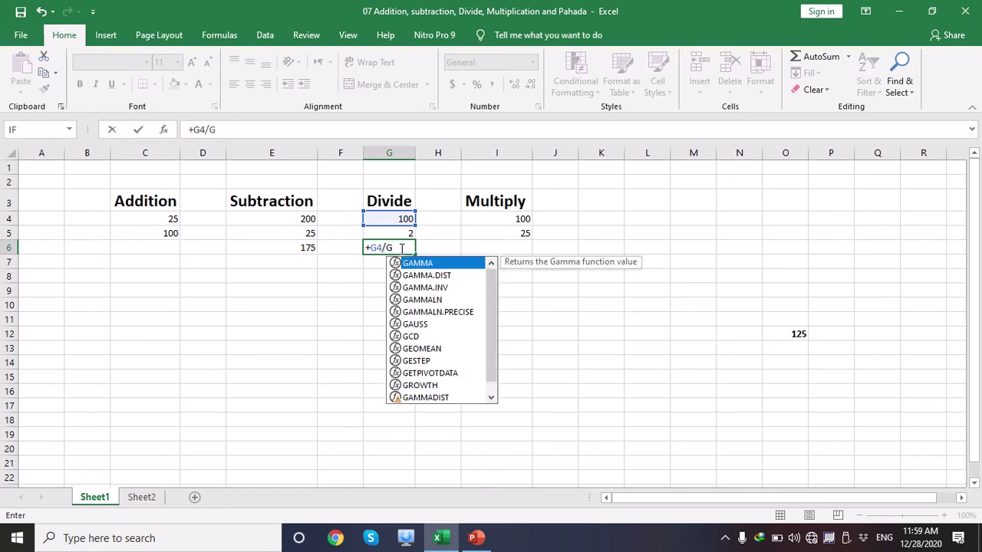
pyautogui.write('5')
pyautogui.press('Return')
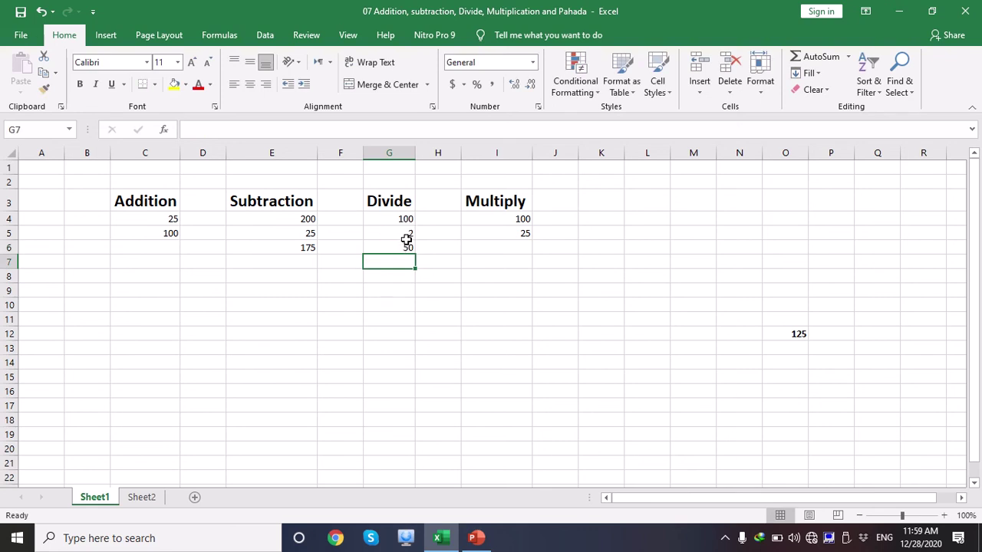
pyautogui.click(405, 236)
pyautogui.click(399, 246)
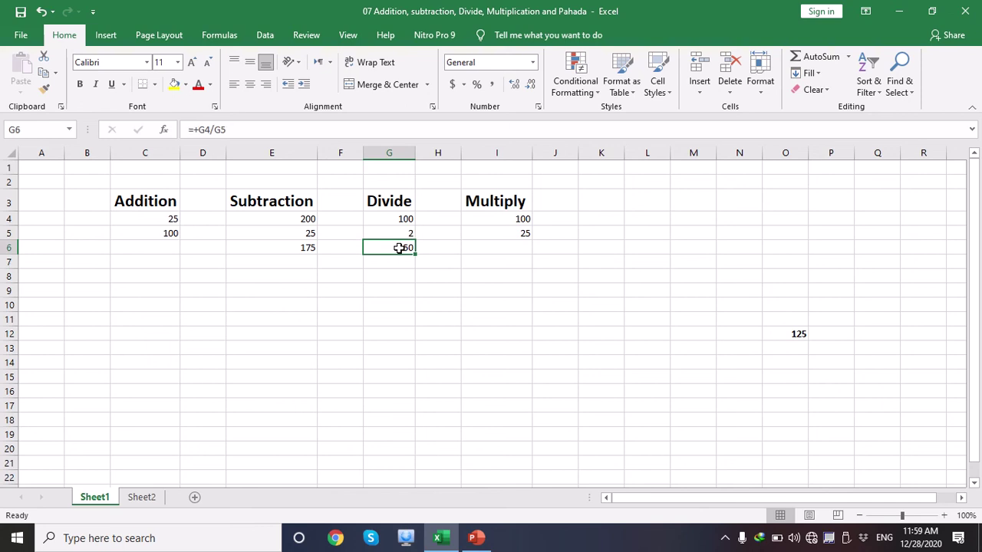
# Change the first Divide value in G4 to 25
pyautogui.doubleClick(408, 218)
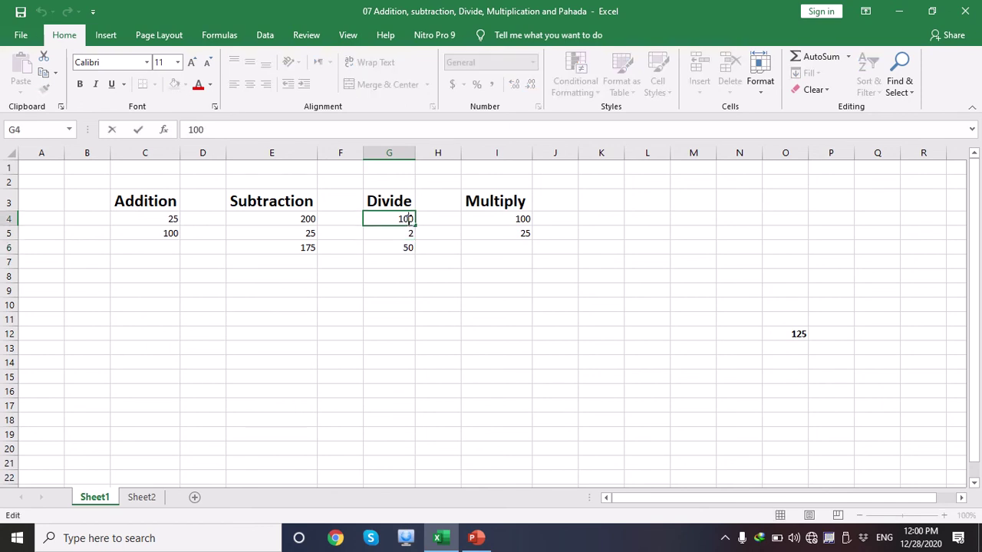
pyautogui.press('BackSpace')
pyautogui.press('BackSpace')
pyautogui.press('BackSpace')
pyautogui.write('25')
pyautogui.click(431, 249)
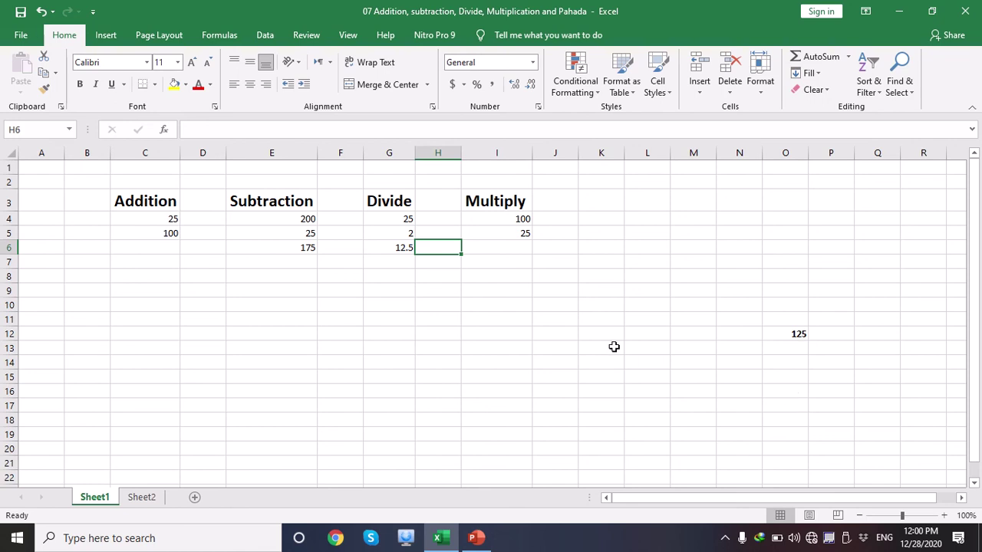
# Multiply the two Multiply values by entering the formula +I4*I5 in I6
pyautogui.click(507, 247)
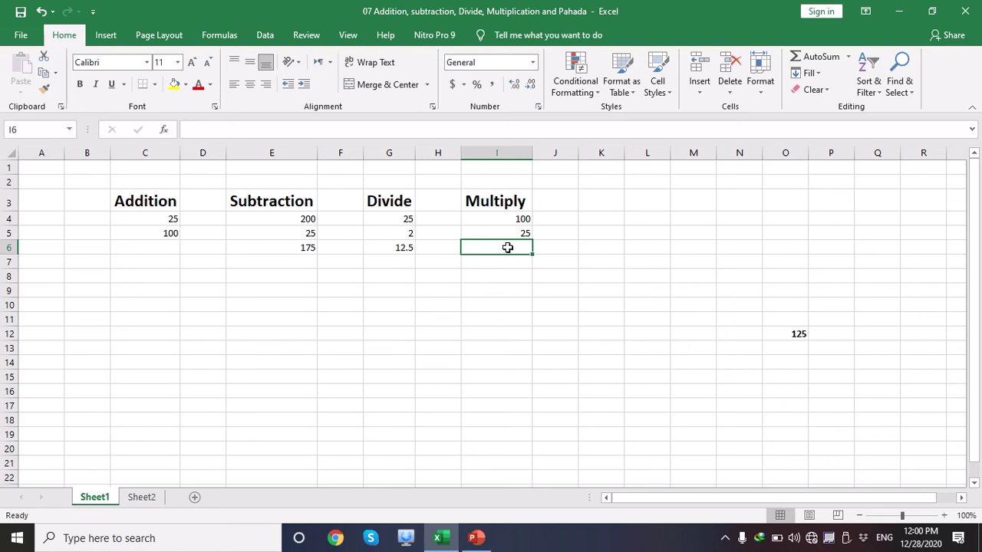
pyautogui.write('+')
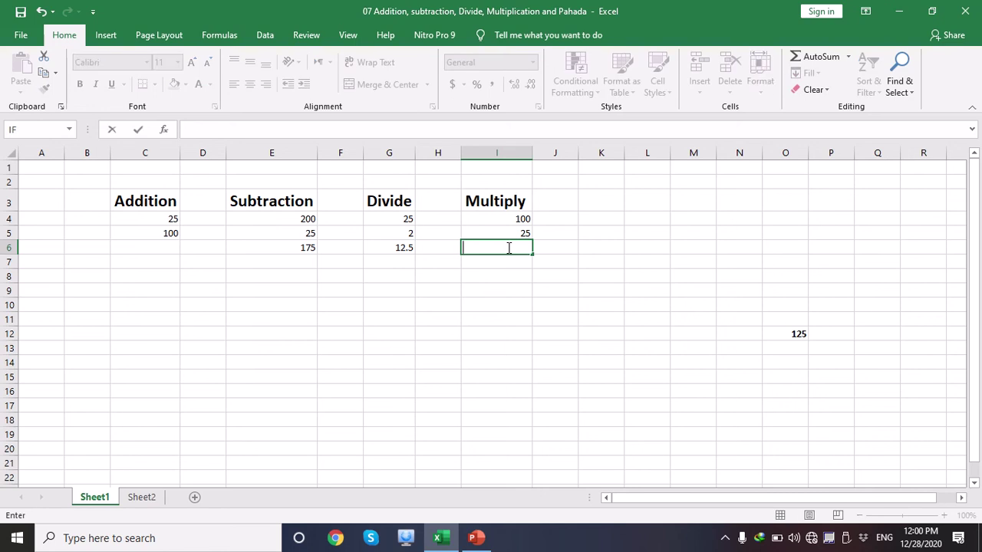
pyautogui.press('BackSpace')
pyautogui.write('+I4*')
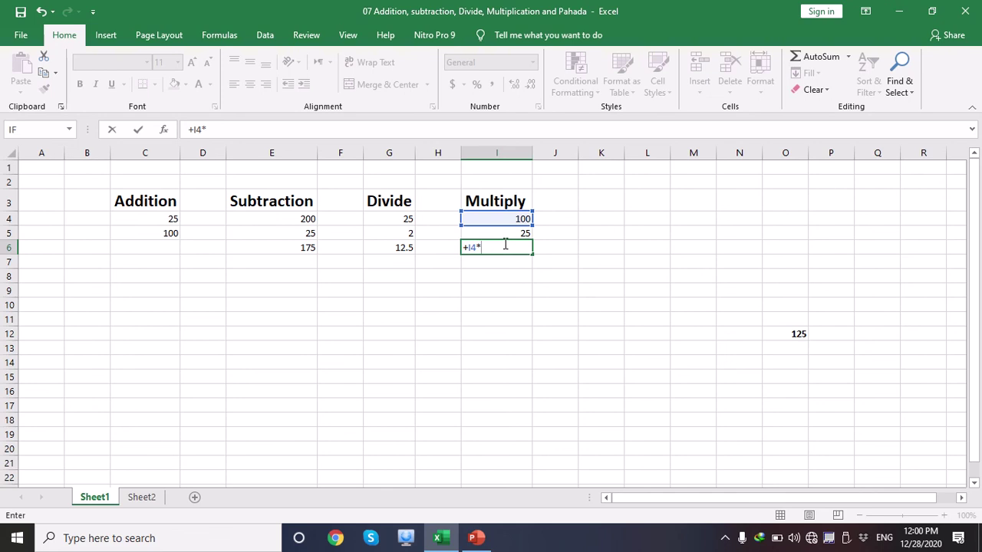
pyautogui.write('I')
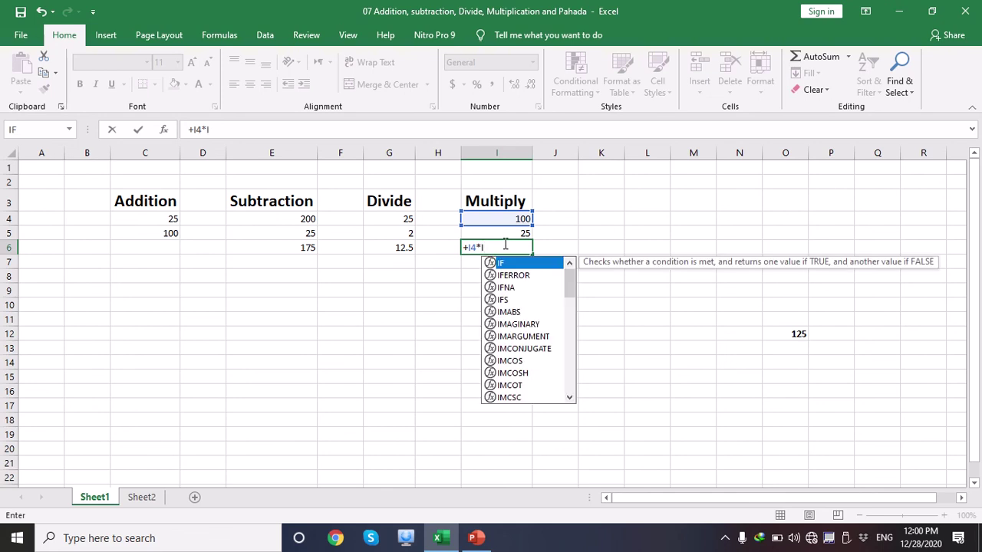
pyautogui.write('5')
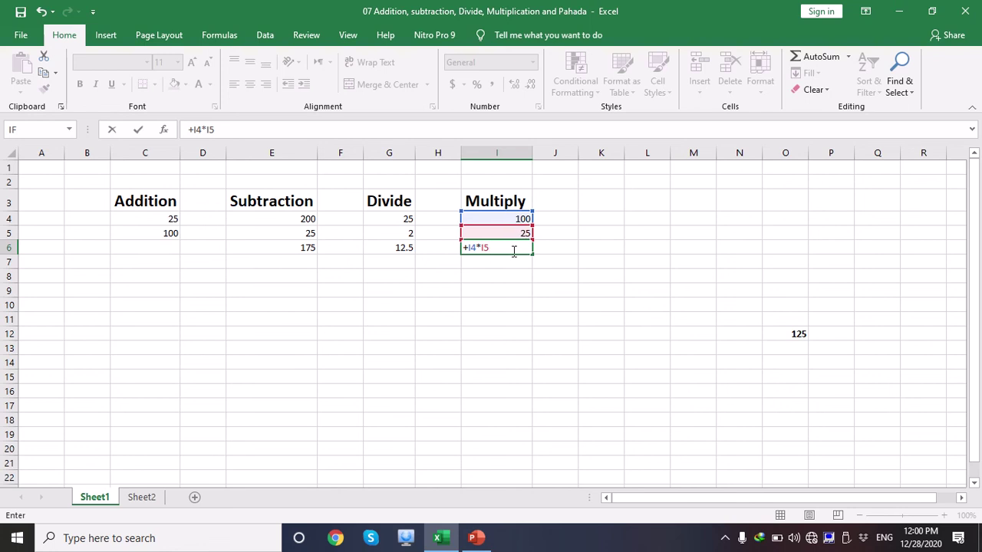
pyautogui.press('Return')
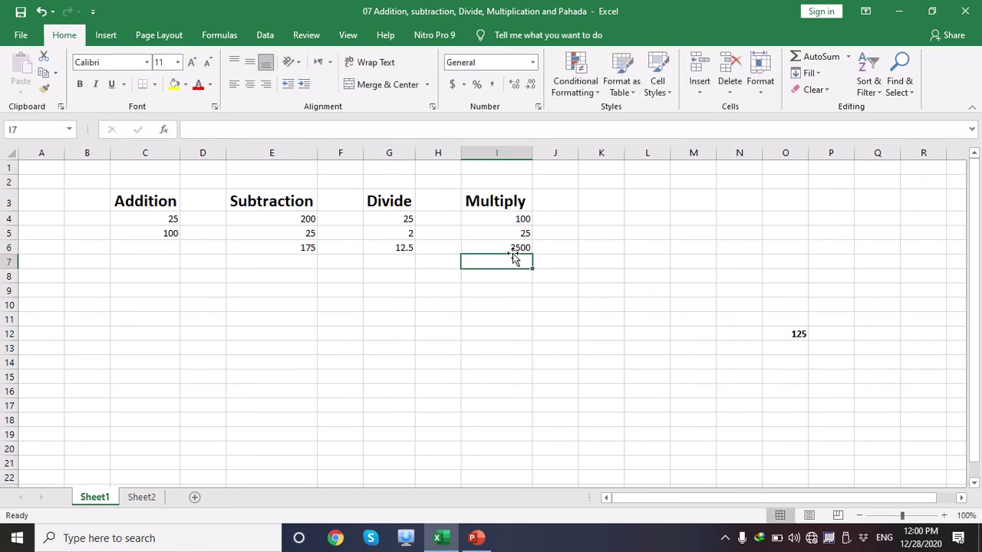
pyautogui.click(518, 247)
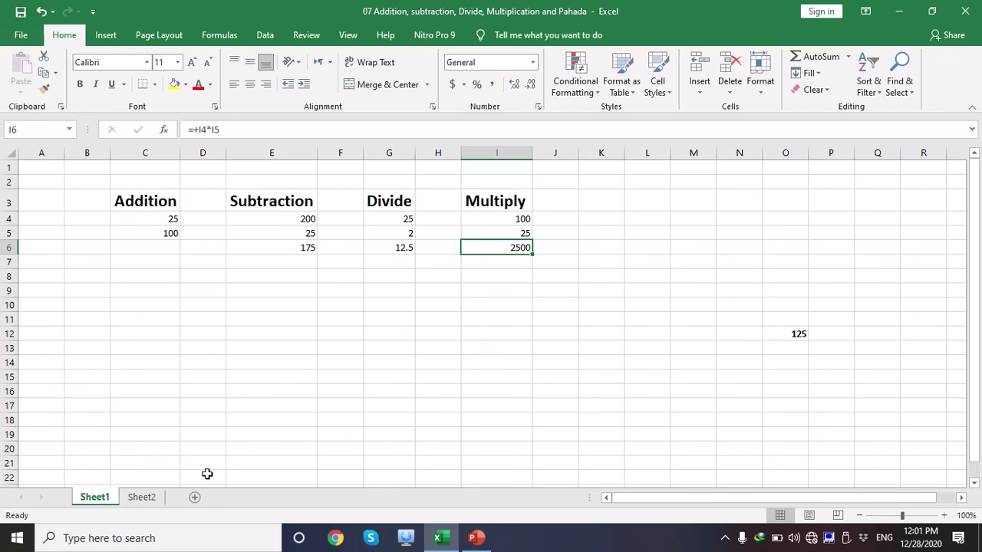
# On Sheet2, enter the first row of the table of 2 as 2, X, 1 and 2 in B3 to E3
pyautogui.click(141, 497)
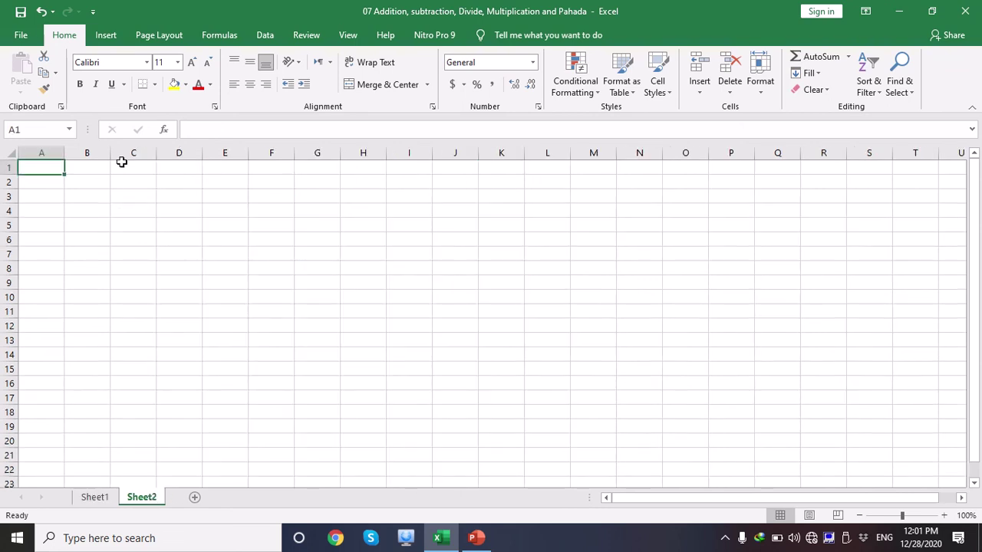
pyautogui.click(113, 199)
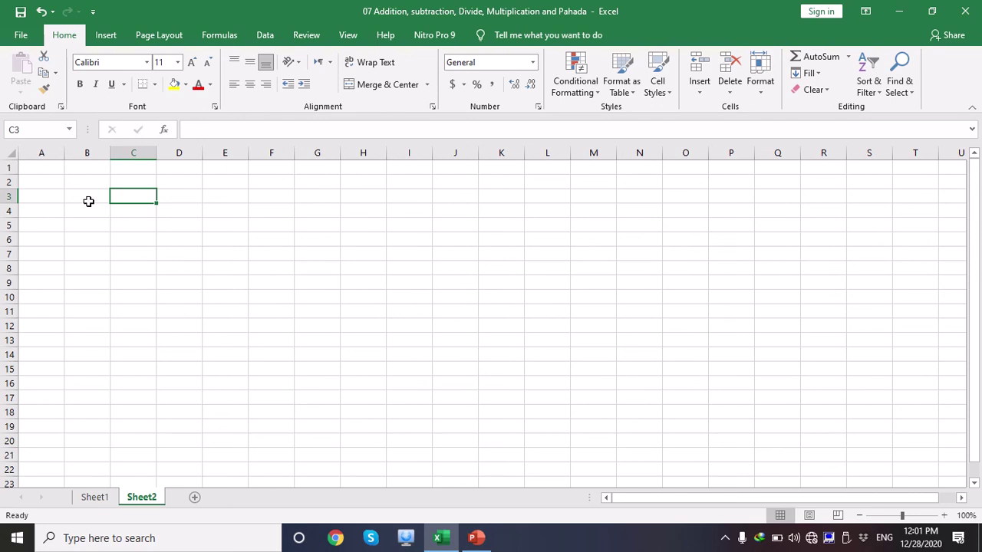
pyautogui.click(84, 200)
pyautogui.write('2')
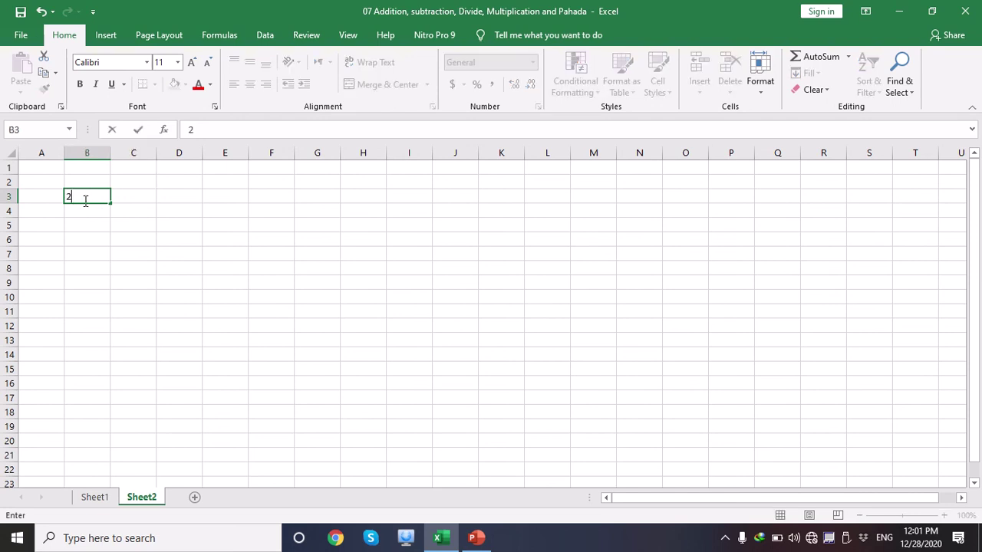
pyautogui.click(135, 196)
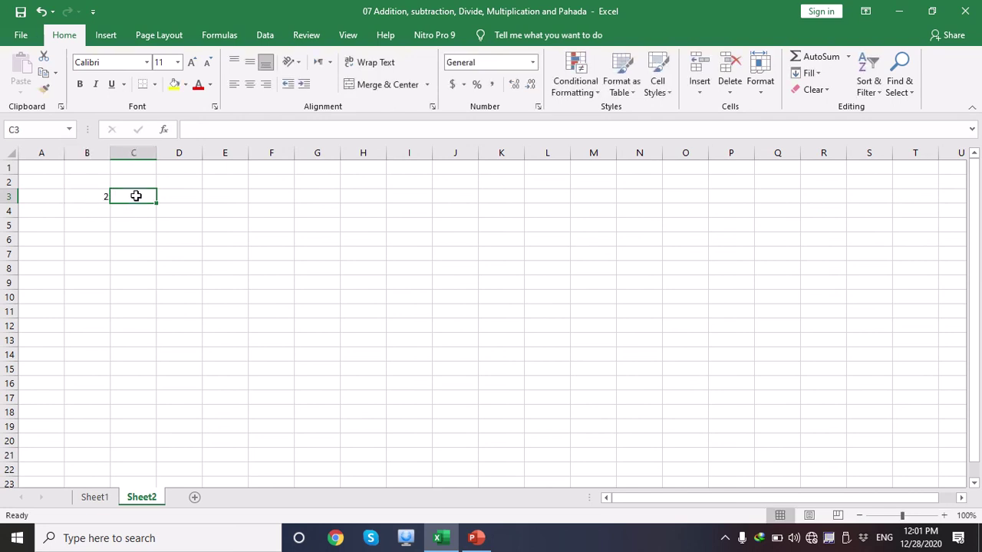
pyautogui.write('X')
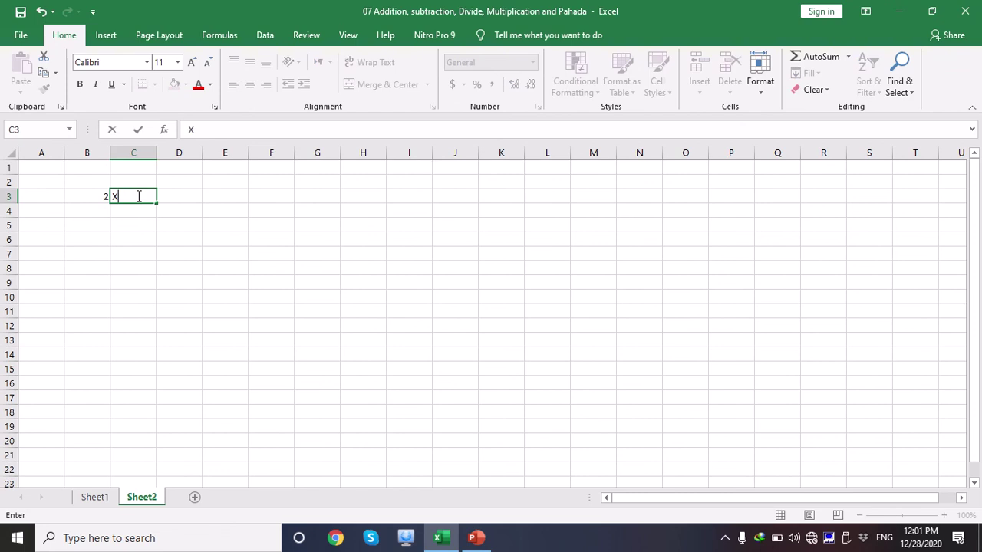
pyautogui.click(178, 197)
pyautogui.write('1')
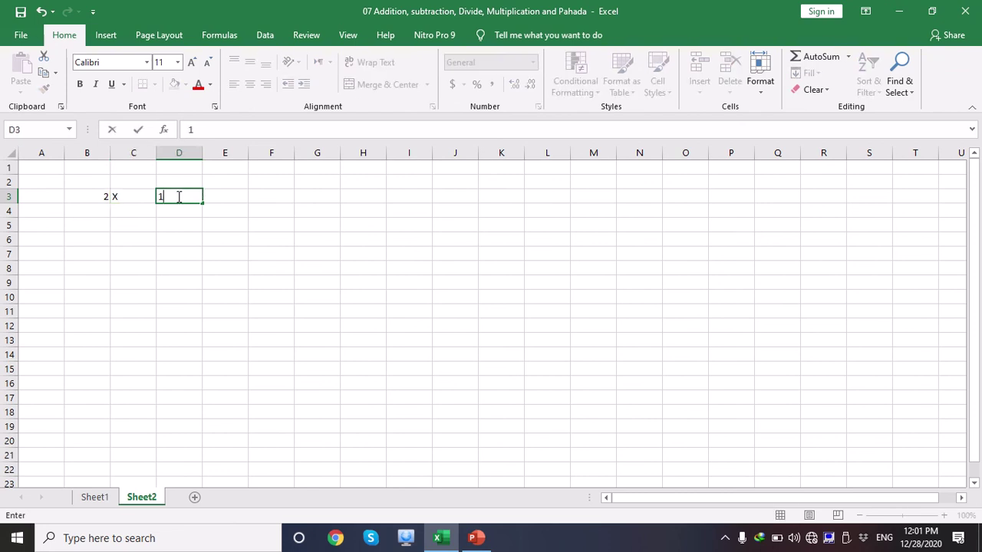
pyautogui.click(232, 197)
pyautogui.write('2')
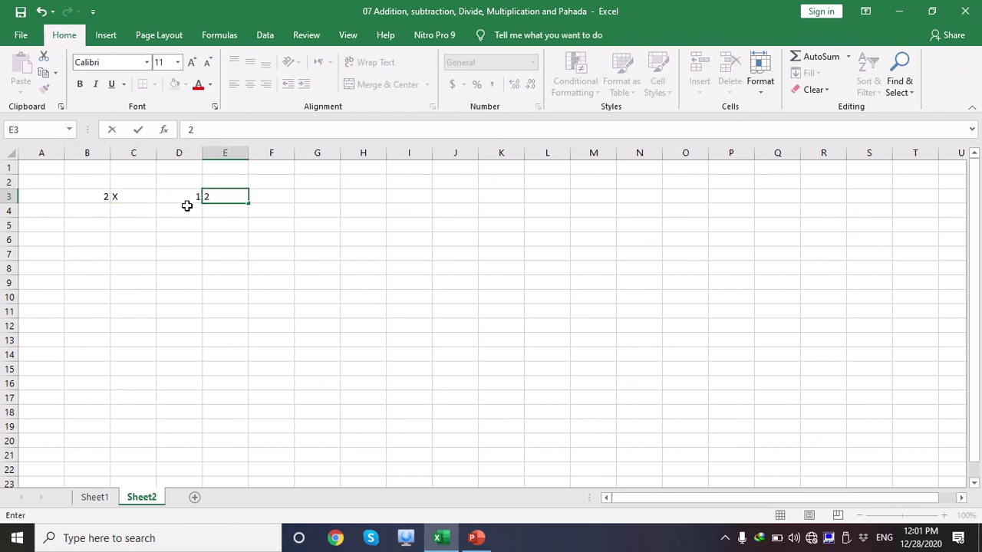
# Enter the second row of the table as 2, X, 2 and 4 in B4 to E4
pyautogui.click(186, 205)
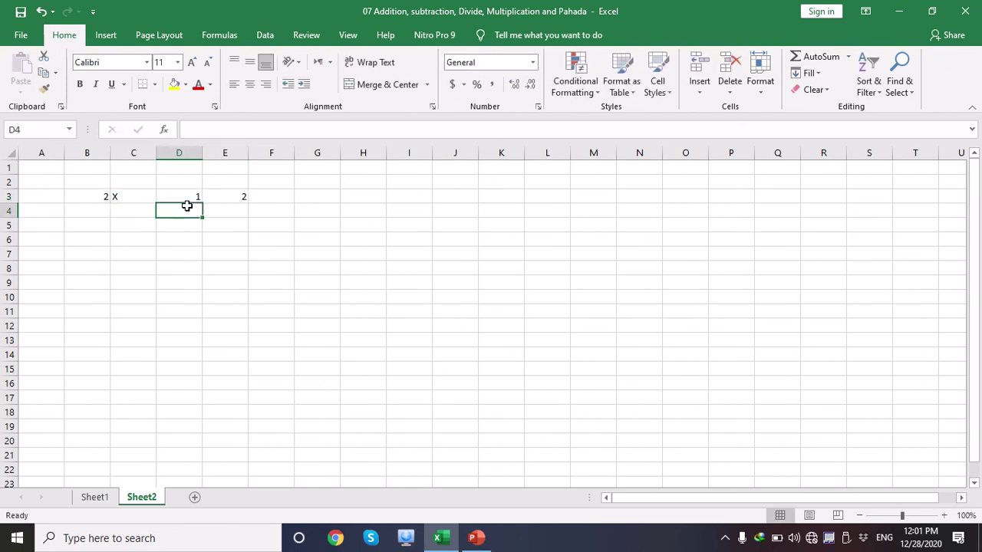
pyautogui.click(244, 208)
pyautogui.write('4')
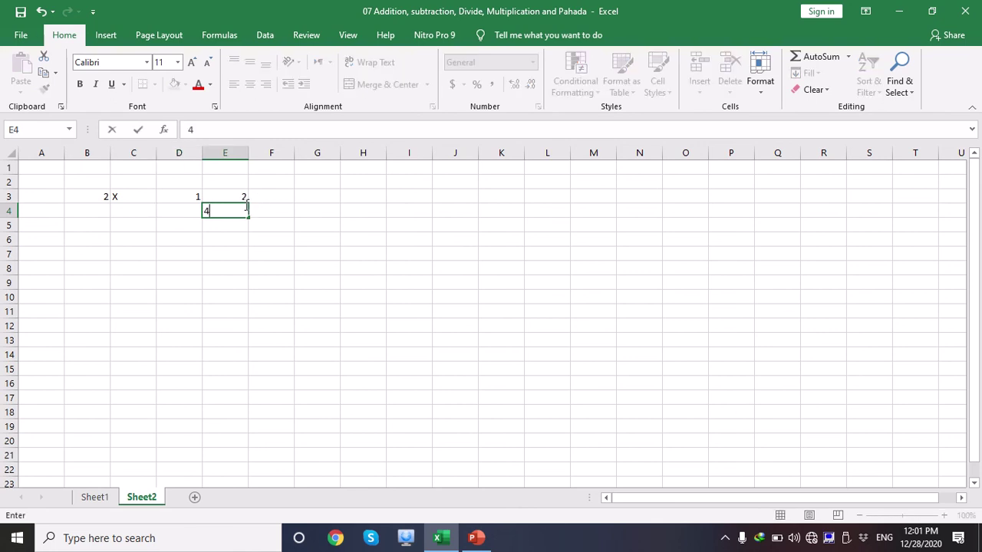
pyautogui.click(182, 214)
pyautogui.write('2')
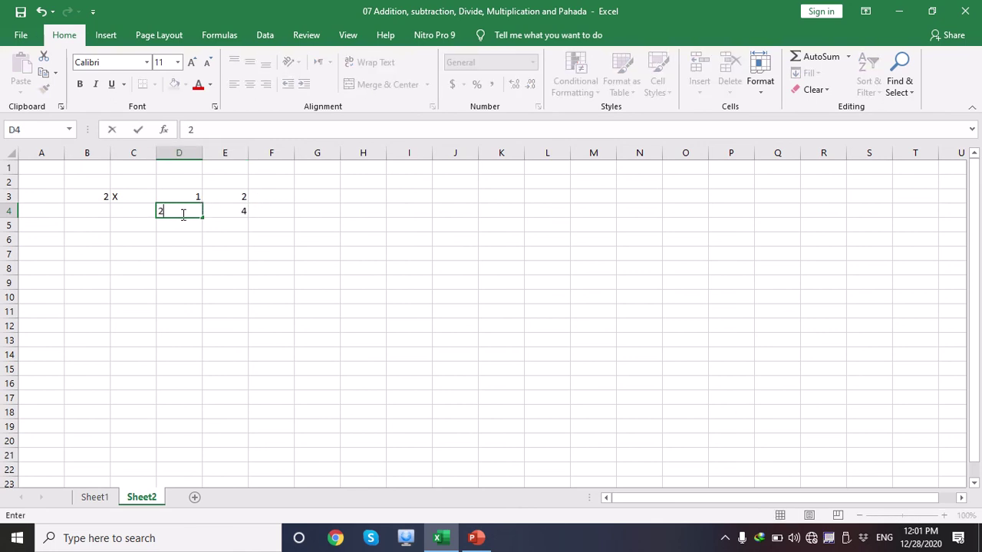
pyautogui.click(145, 214)
pyautogui.write('x')
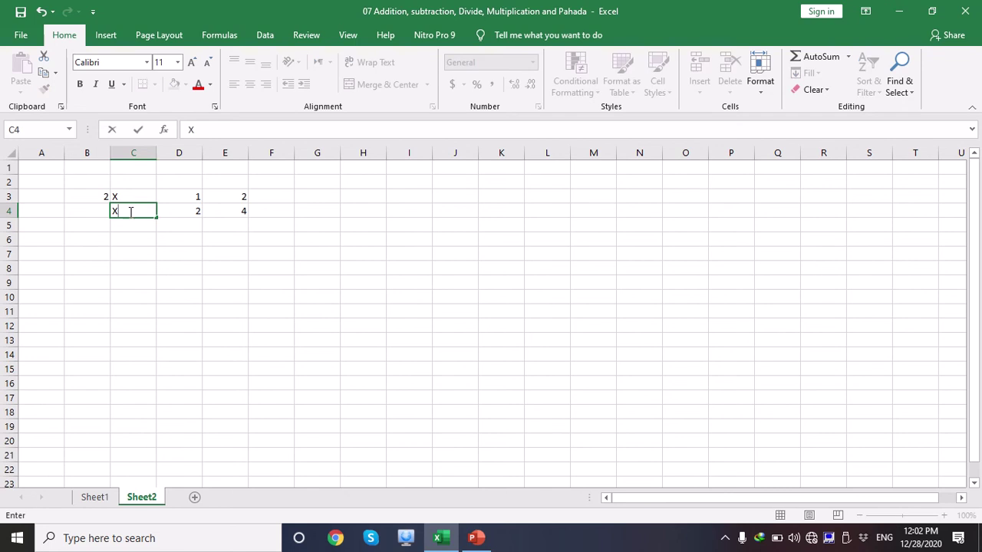
pyautogui.click(96, 207)
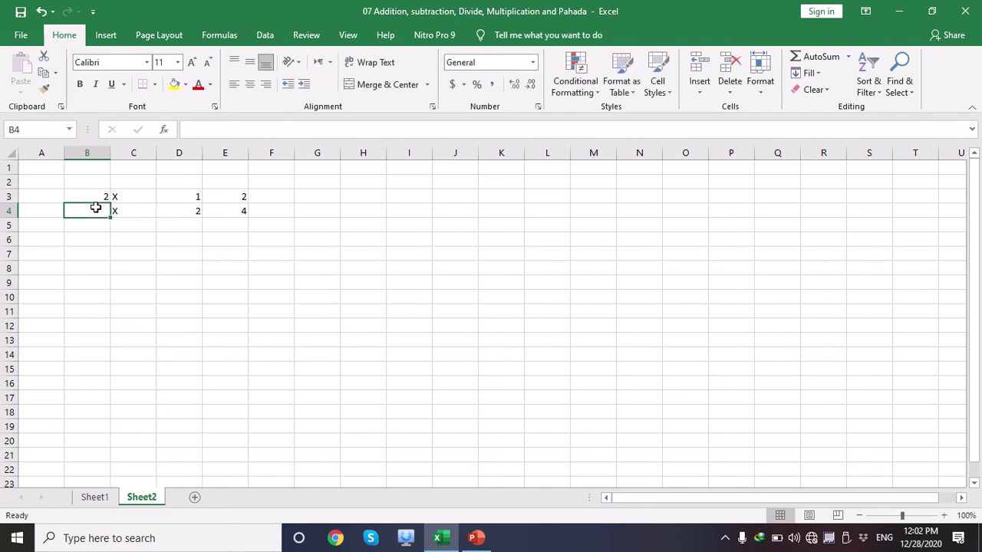
pyautogui.write('2')
pyautogui.click(163, 267)
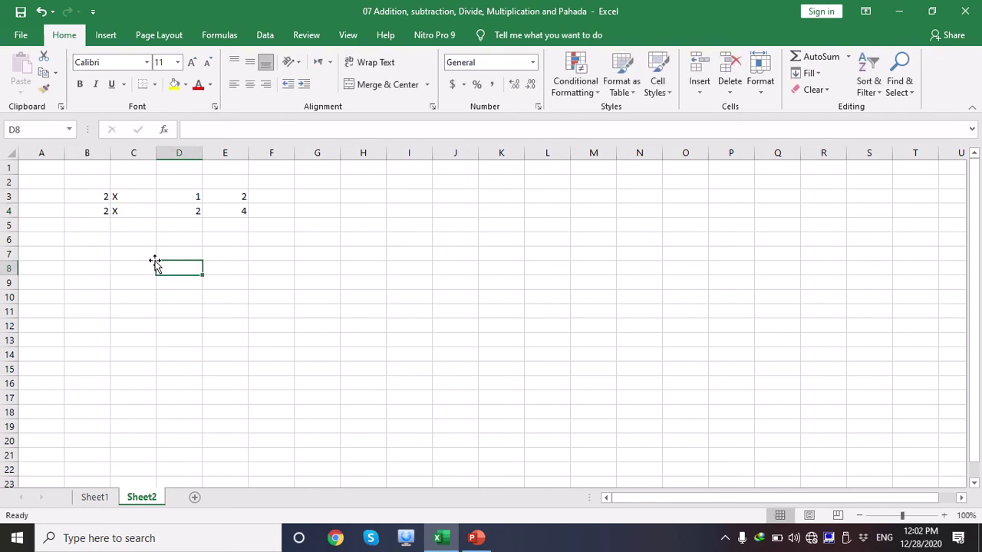
# Fill the 2s in column B and the X signs in column C down to row 11
pyautogui.moveTo(102, 197); pyautogui.dragTo(99, 313)
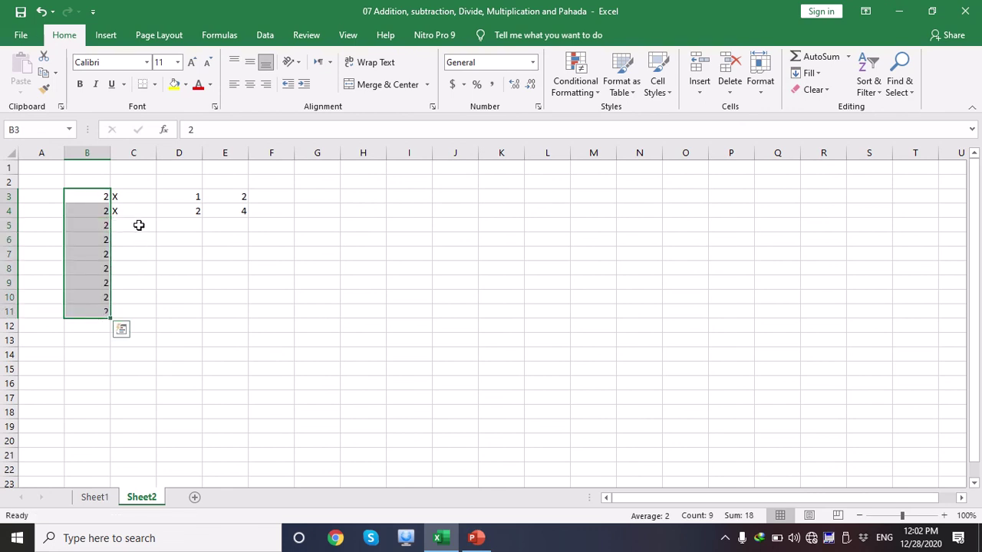
pyautogui.click(145, 197)
pyautogui.click(137, 234)
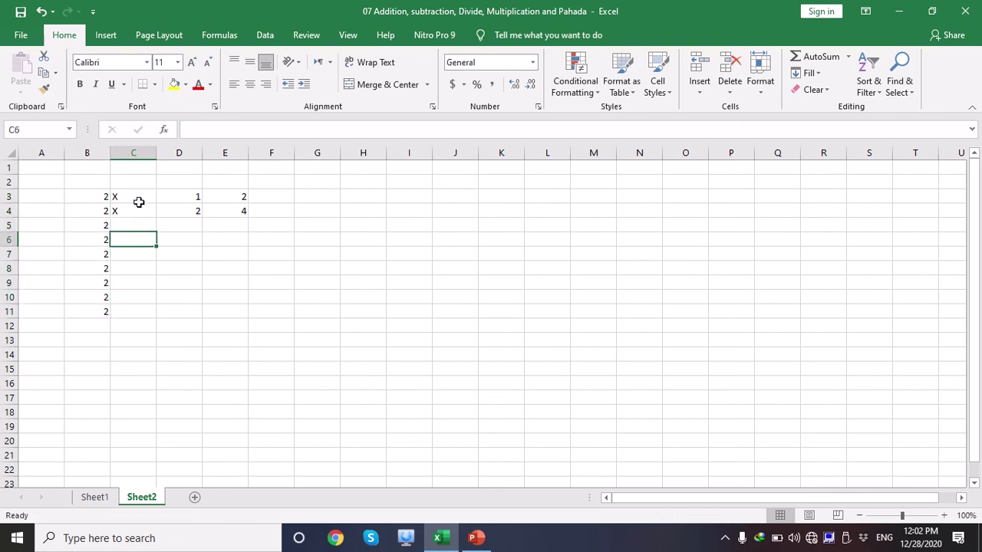
pyautogui.moveTo(141, 196); pyautogui.dragTo(140, 315)
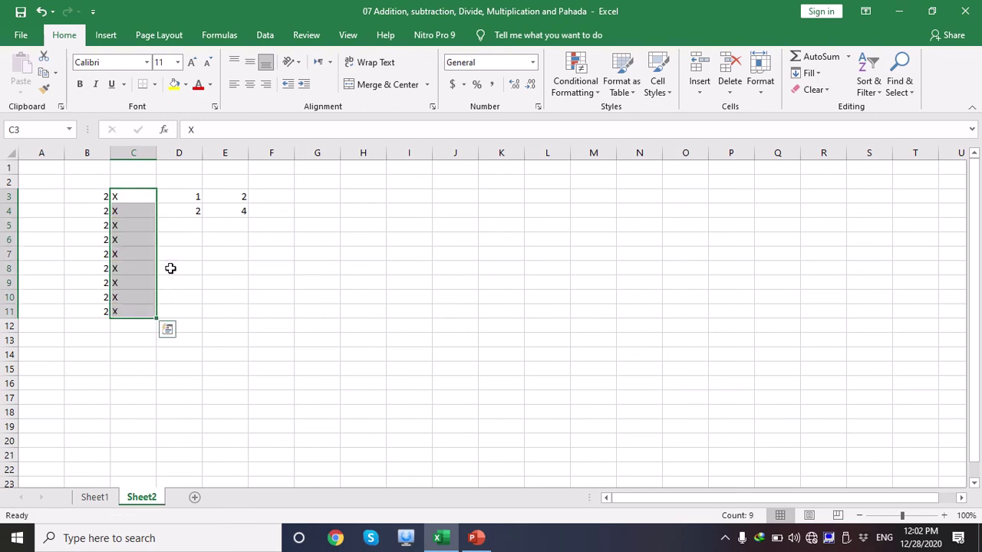
# Extend the multiplier series in column D down to row 11 and the product series in column E down to row 12
pyautogui.moveTo(190, 197); pyautogui.dragTo(200, 316)
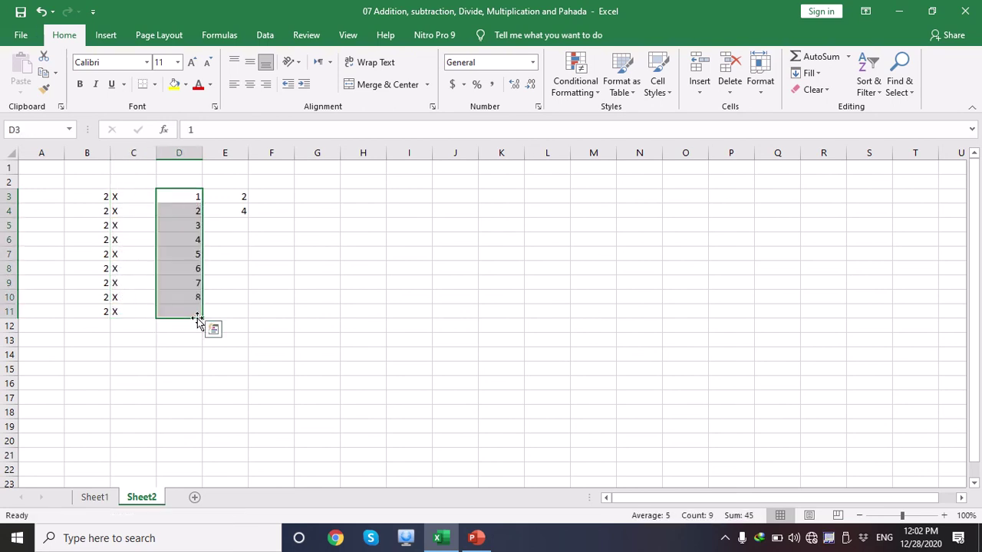
pyautogui.click(241, 192)
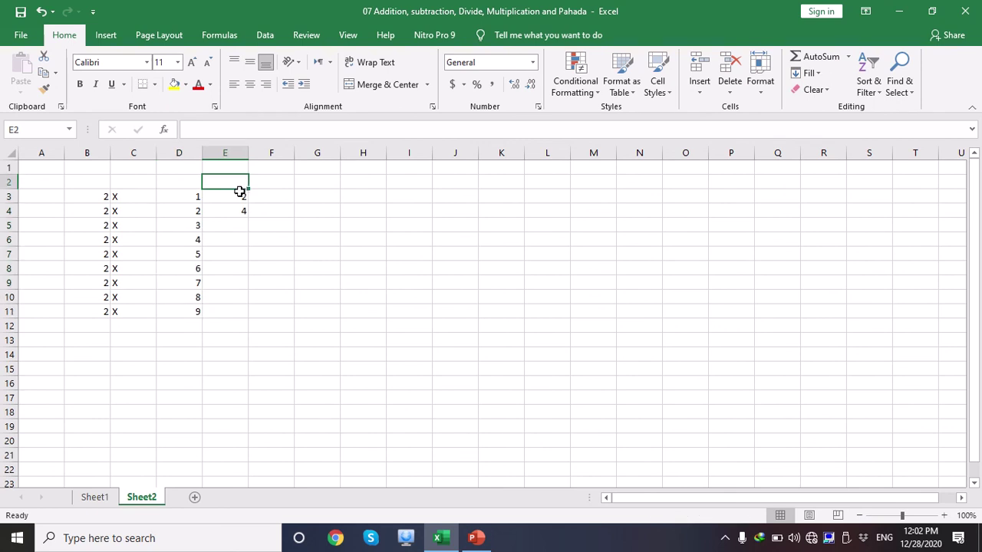
pyautogui.click(274, 226)
pyautogui.moveTo(240, 197); pyautogui.dragTo(246, 333)
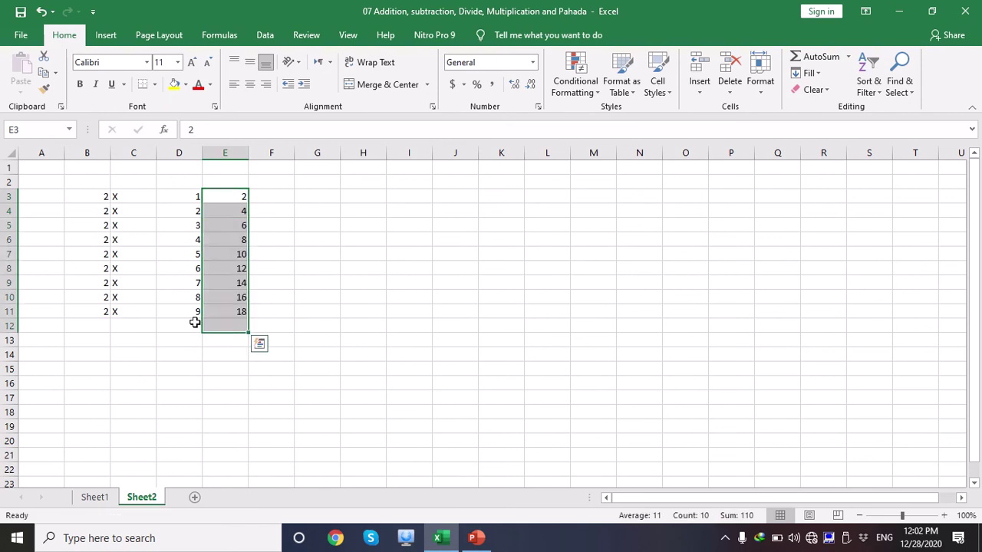
# Complete row 12 of the table with 2 in B12, X in C12 and 10 in D12
pyautogui.click(192, 323)
pyautogui.click(194, 314)
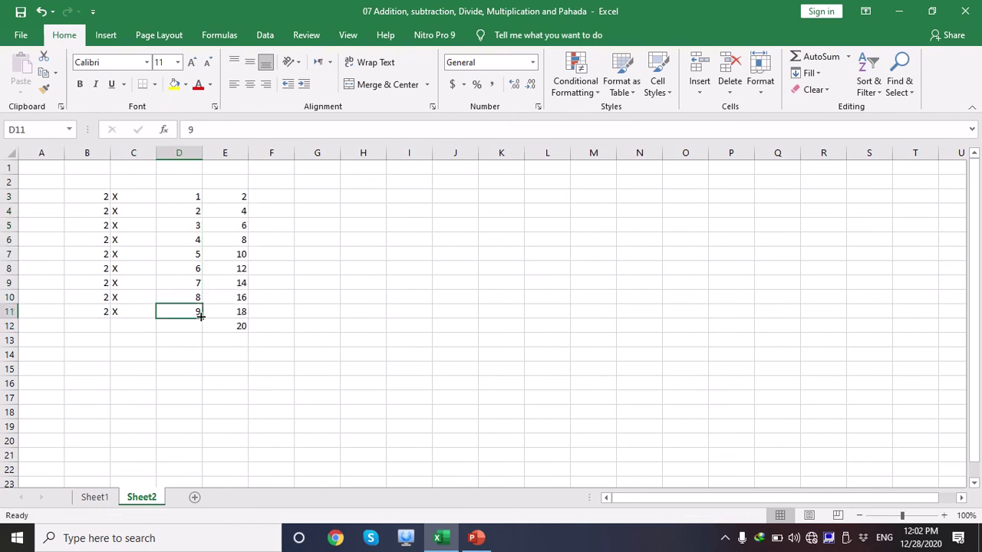
pyautogui.moveTo(202, 320); pyautogui.dragTo(156, 333)
pyautogui.click(131, 317)
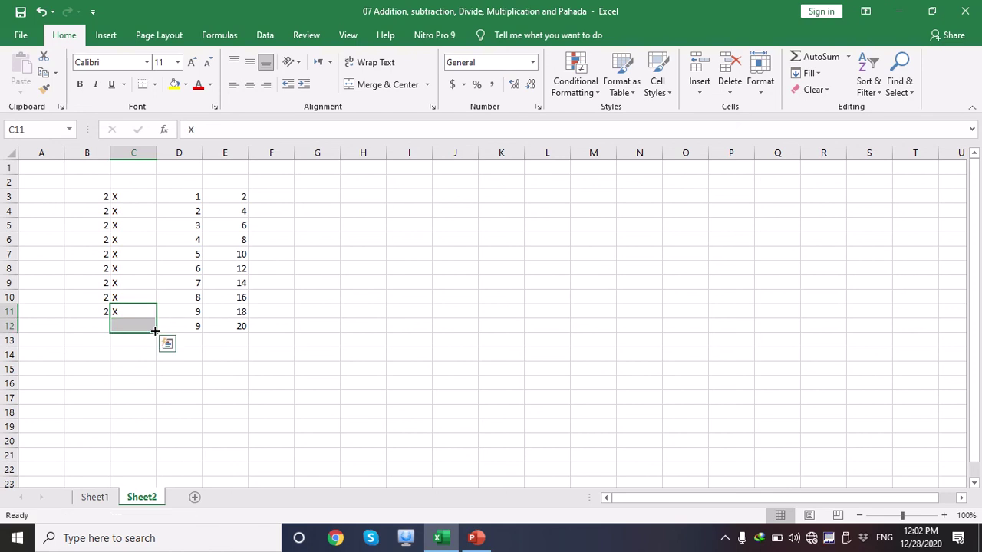
pyautogui.click(196, 328)
pyautogui.press('Right')
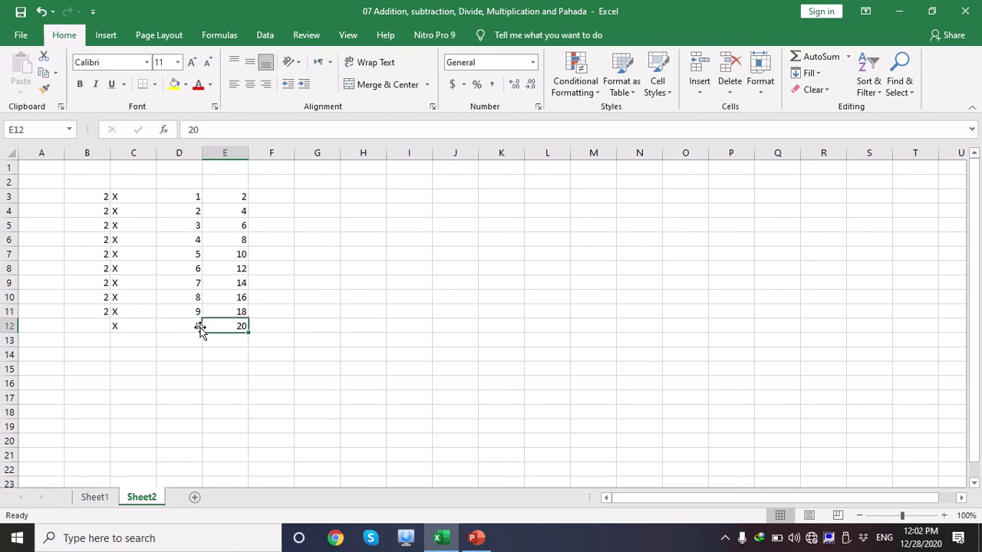
pyautogui.click(198, 327)
pyautogui.doubleClick(198, 327)
pyautogui.press('BackSpace')
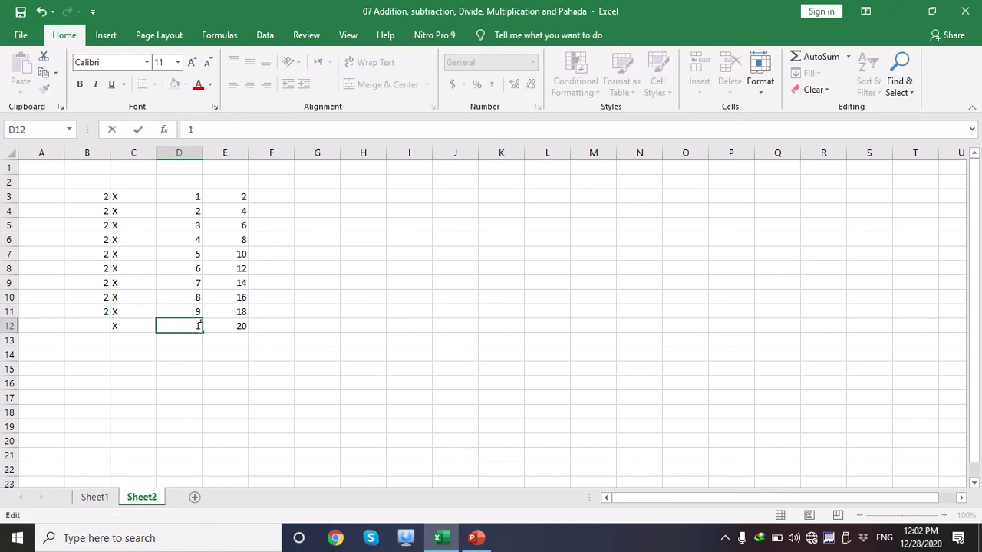
pyautogui.click(106, 327)
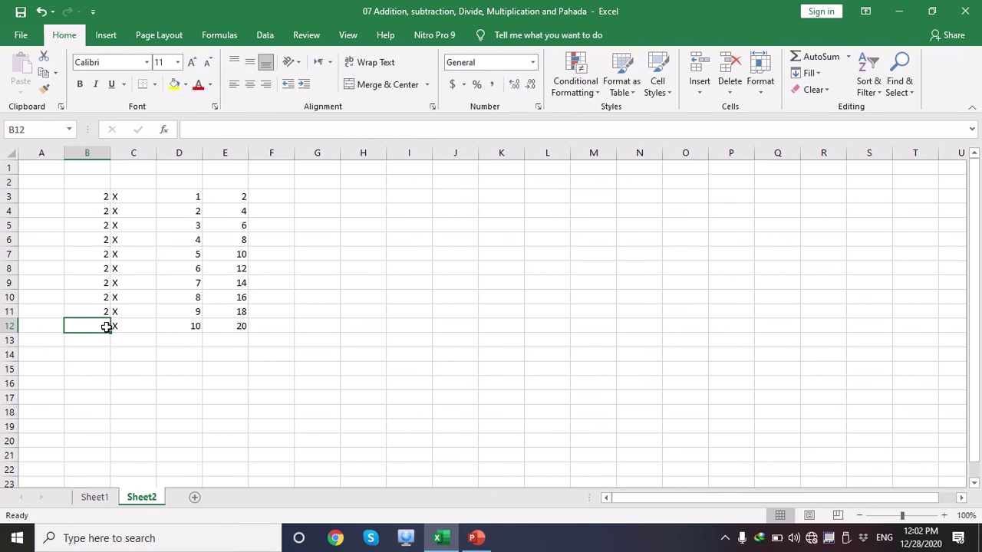
pyautogui.write('2')
pyautogui.click(266, 328)
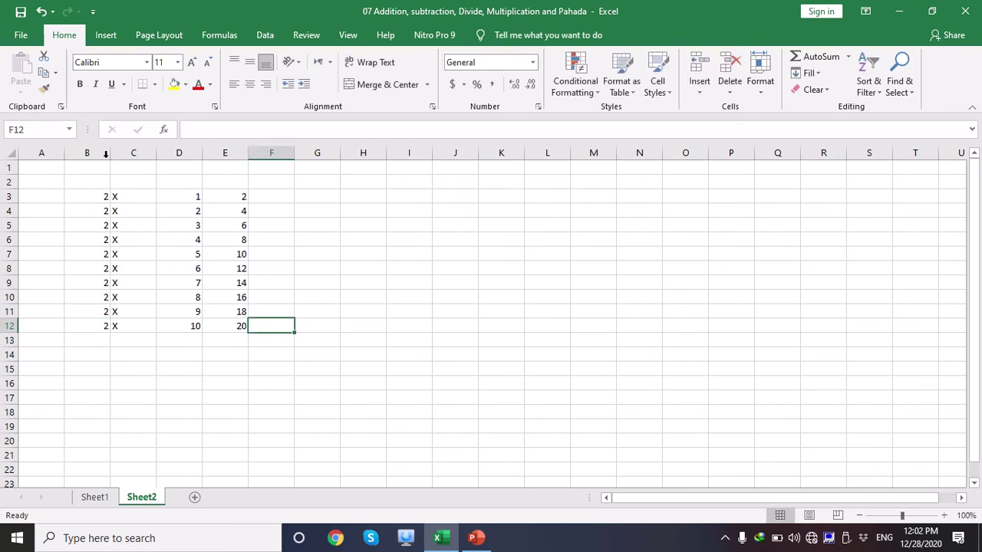
# Center the contents of the whole multiplication table in B3:E12 horizontally
pyautogui.moveTo(108, 194); pyautogui.dragTo(240, 326)
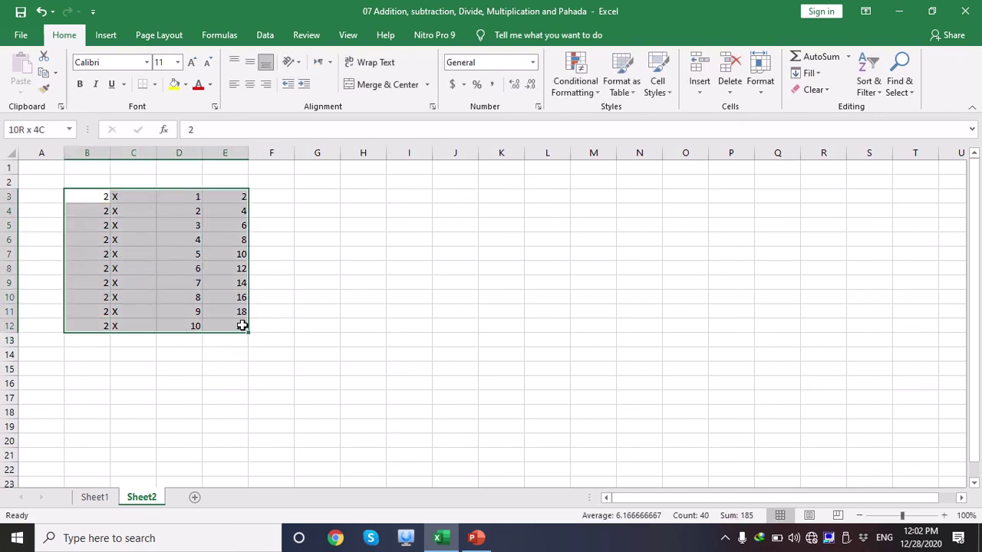
pyautogui.click(250, 90)
pyautogui.click(362, 367)
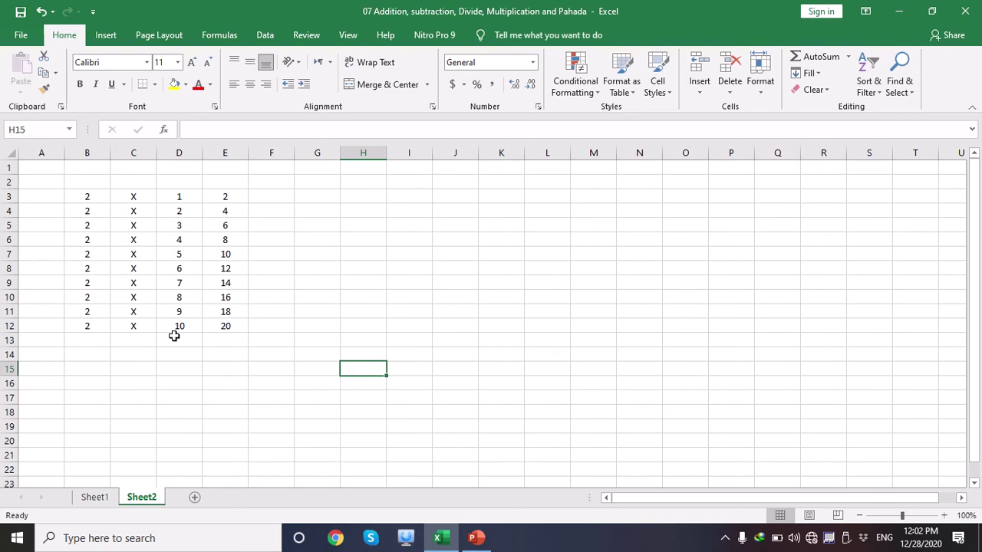
# Enter the starting number 2 in G3, beside the finished table
pyautogui.click(325, 199)
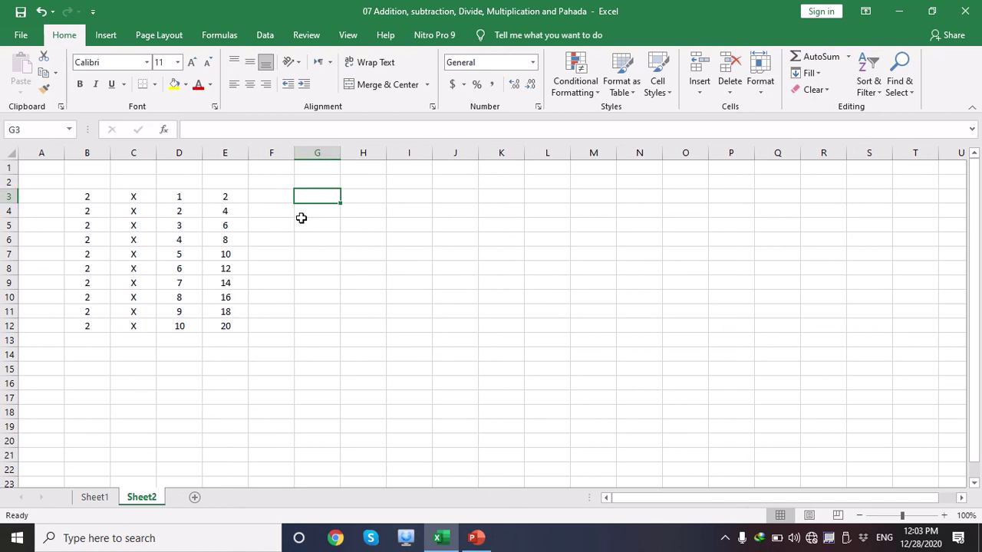
pyautogui.write('2')
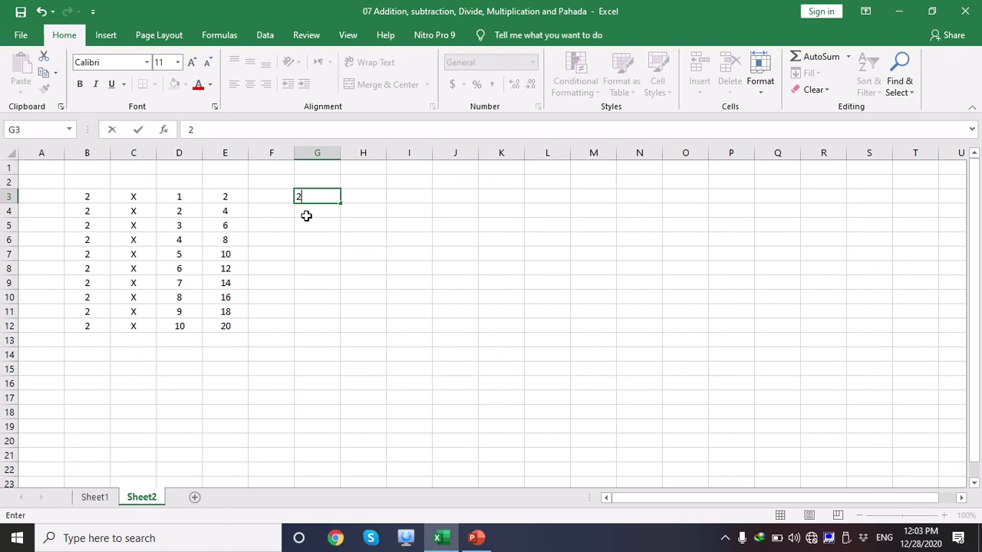
pyautogui.press('Return')
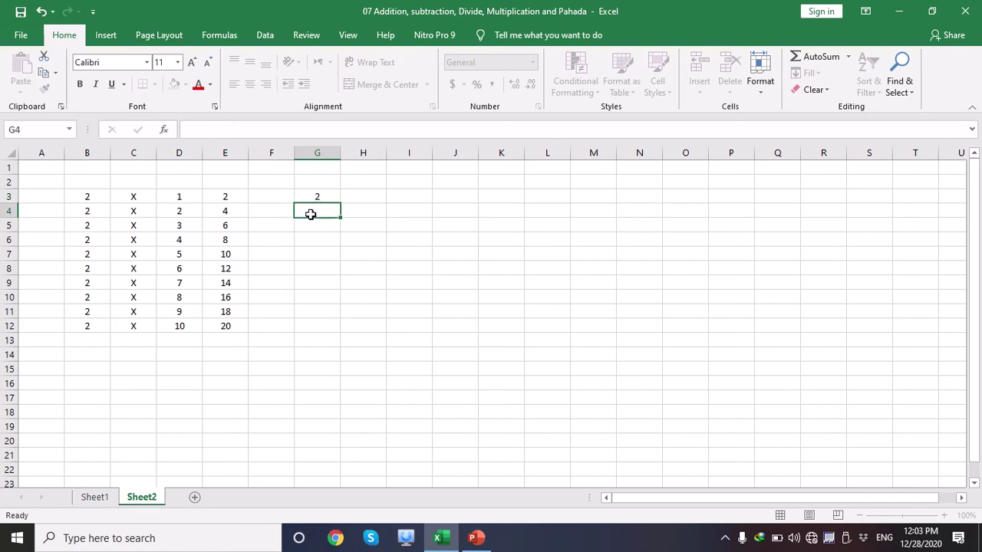
pyautogui.click(323, 153)
pyautogui.click(346, 207)
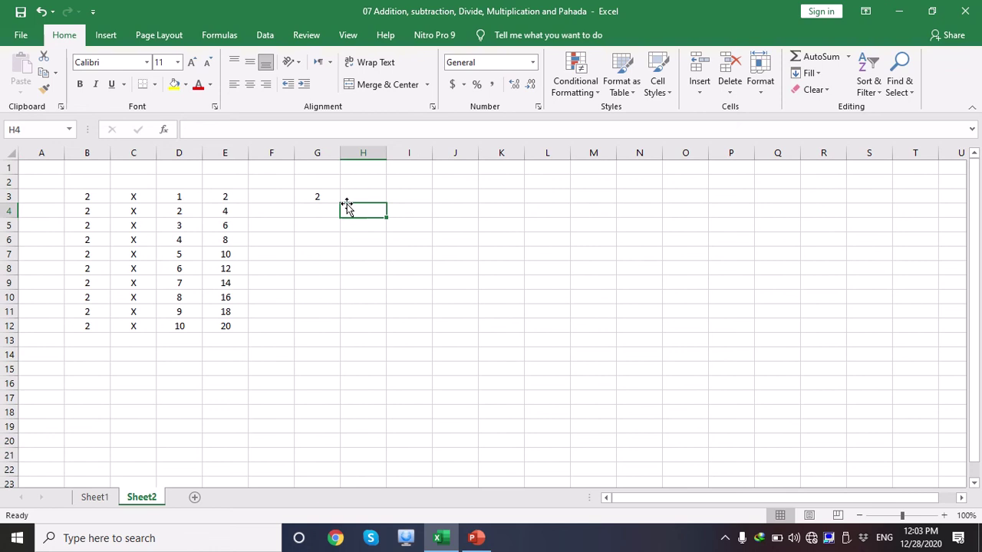
pyautogui.click(321, 198)
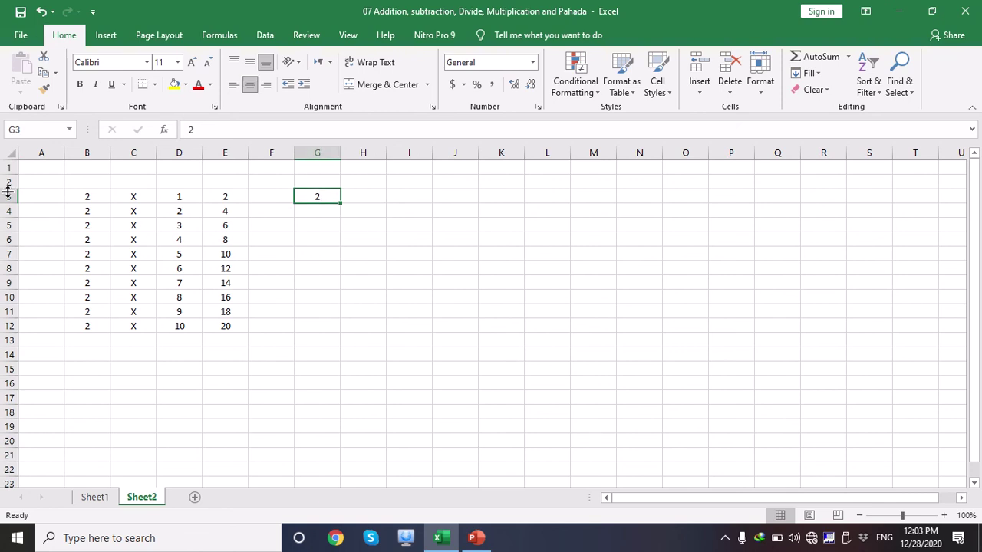
pyautogui.click(322, 214)
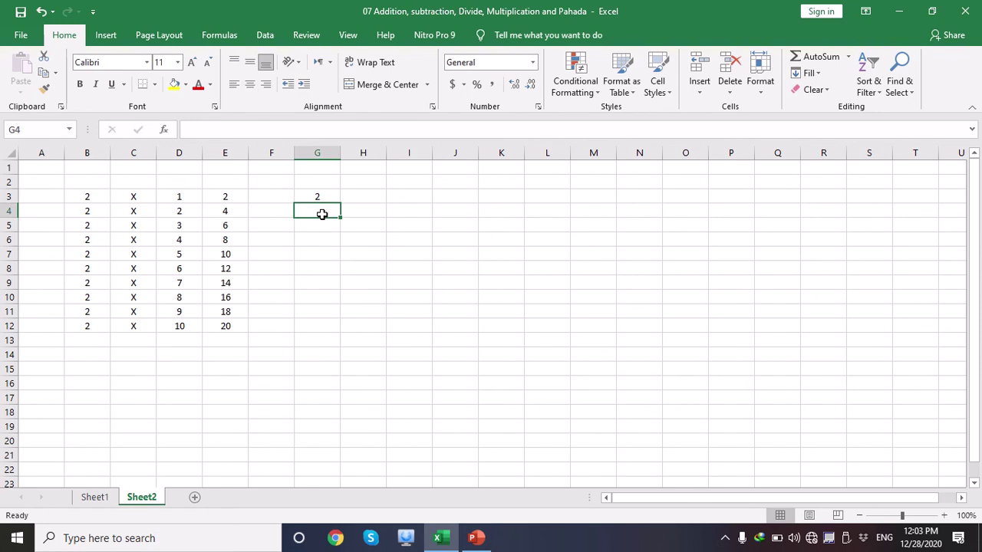
pyautogui.write('=')
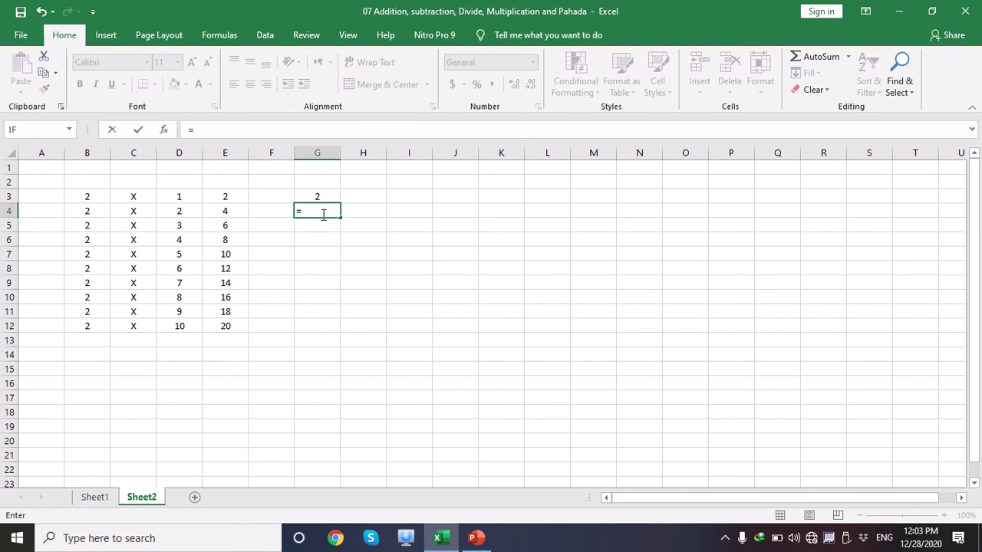
pyautogui.write('G3')
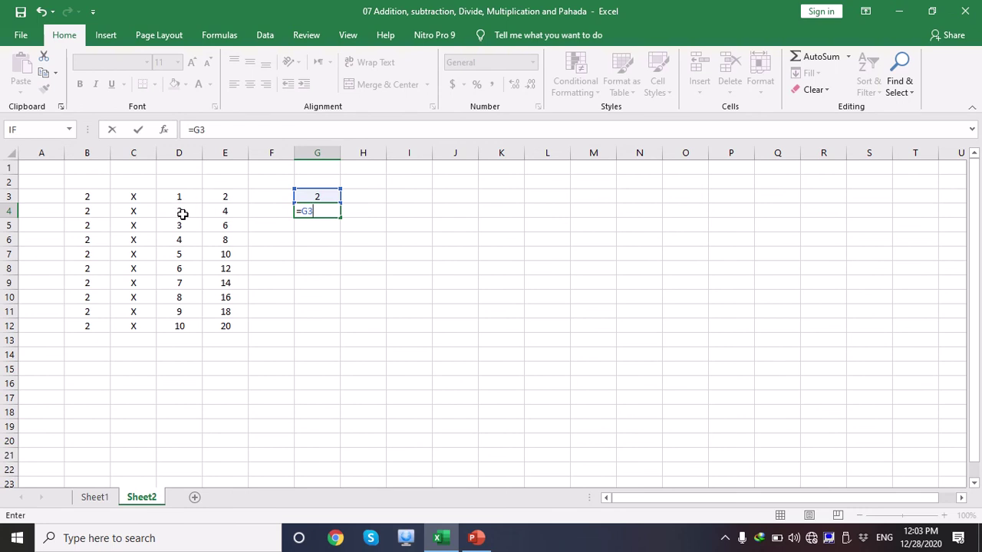
pyautogui.press('BackSpace')
pyautogui.press('BackSpace')
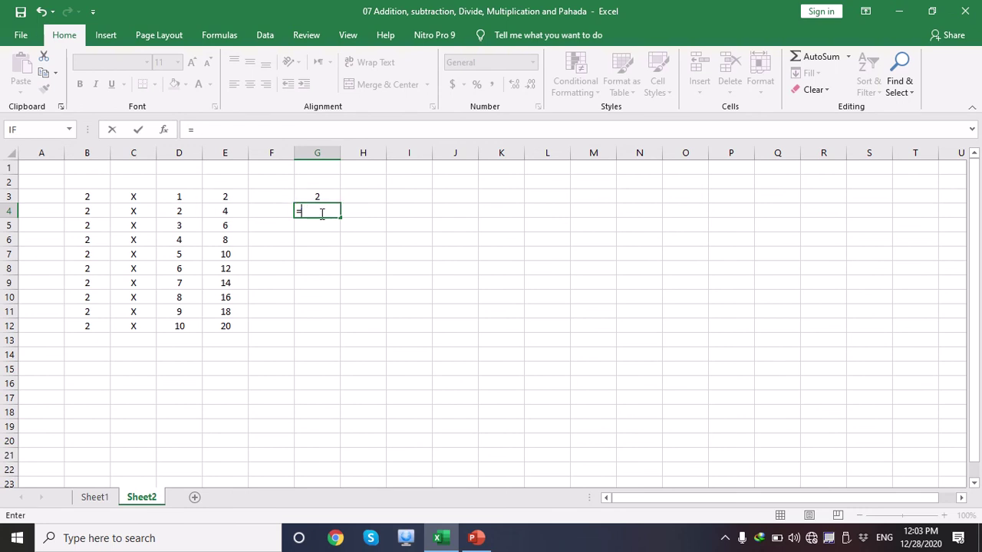
pyautogui.press('BackSpace')
# Clear the starting number in G3 and the products in E4 and E5
pyautogui.click(325, 196)
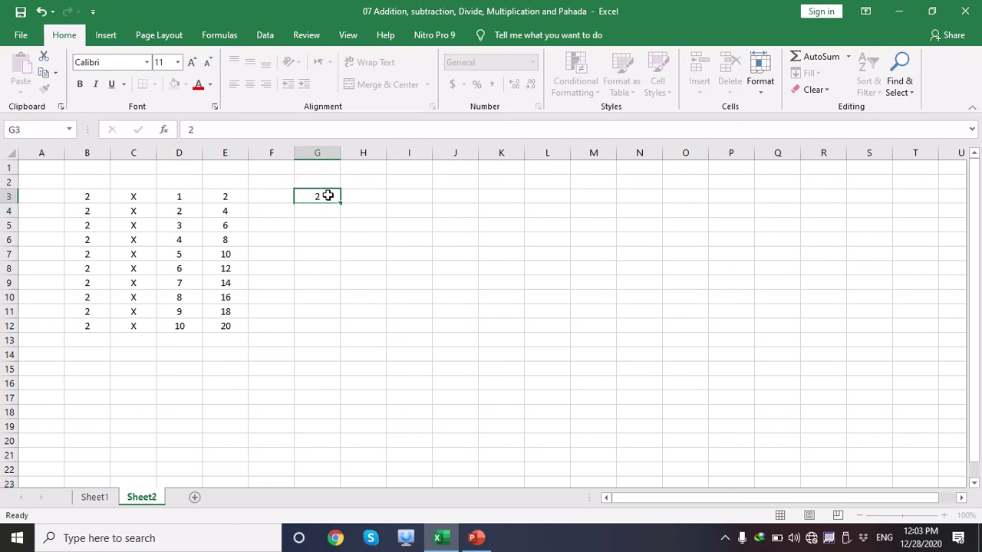
pyautogui.press('BackSpace')
pyautogui.moveTo(230, 212); pyautogui.dragTo(222, 323)
pyautogui.press('BackSpace')
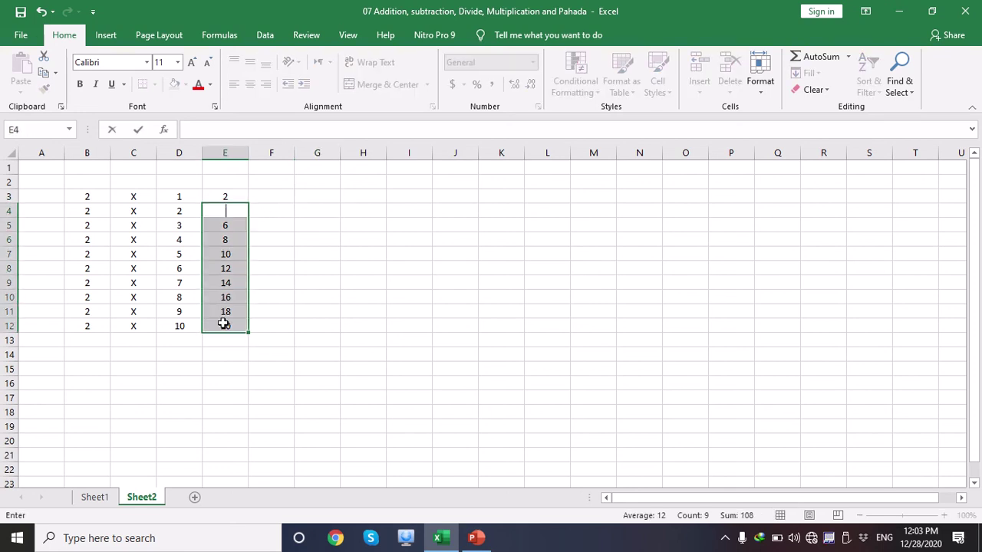
pyautogui.click(234, 229)
pyautogui.press('BackSpace')
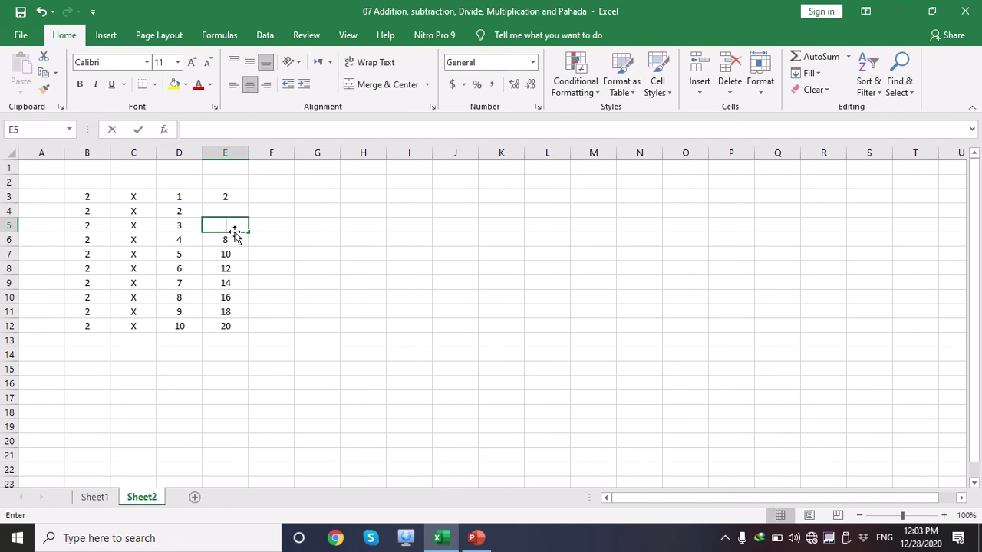
pyautogui.press('Tab')
pyautogui.click(227, 252)
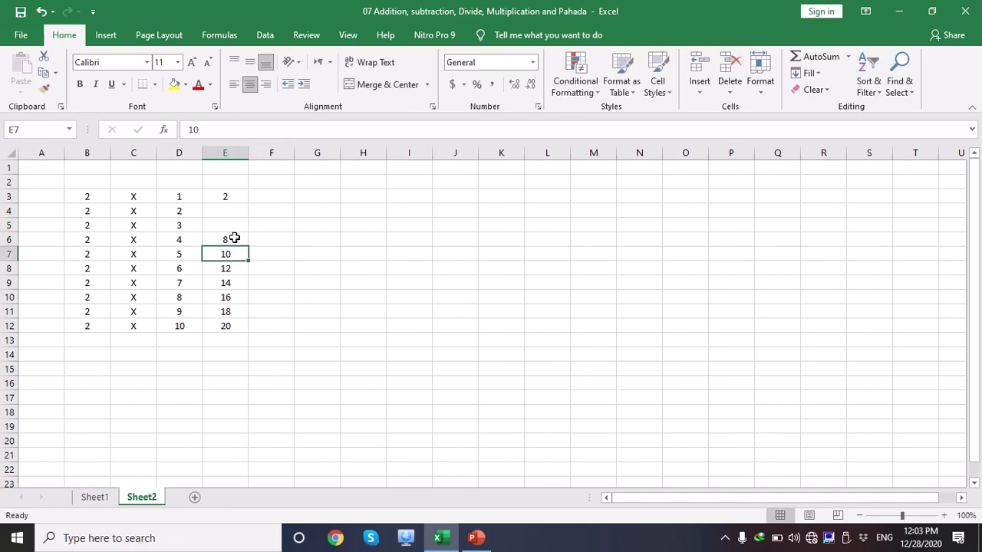
# Clear the products in E6, E7 and E8
pyautogui.click(230, 238)
pyautogui.press('Down')
pyautogui.press('Down')
pyautogui.press('Down')
pyautogui.press('Down')
pyautogui.press('Down')
pyautogui.press('Down')
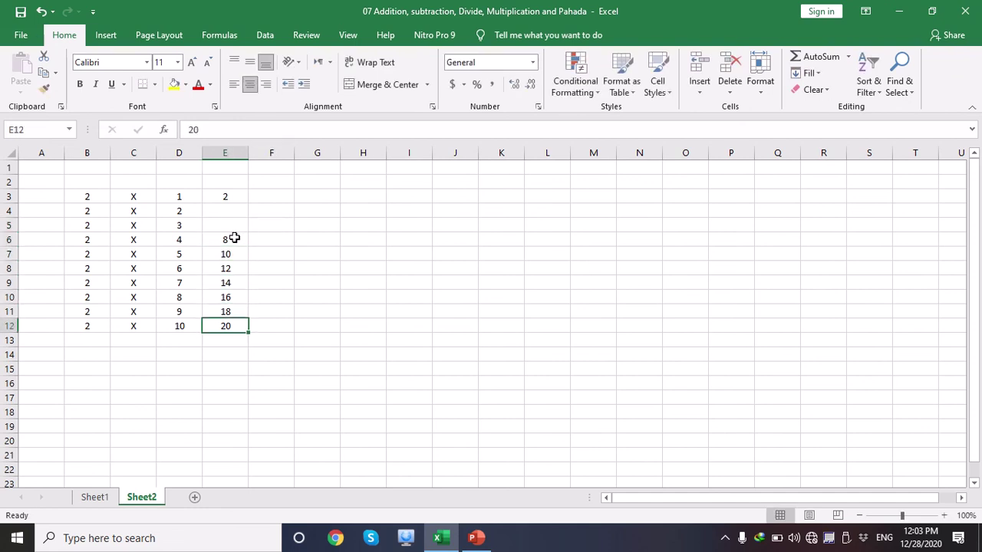
pyautogui.press('Up')
pyautogui.press('Up')
pyautogui.press('Up')
pyautogui.press('Up')
pyautogui.press('Up')
pyautogui.press('Up')
pyautogui.press('BackSpace')
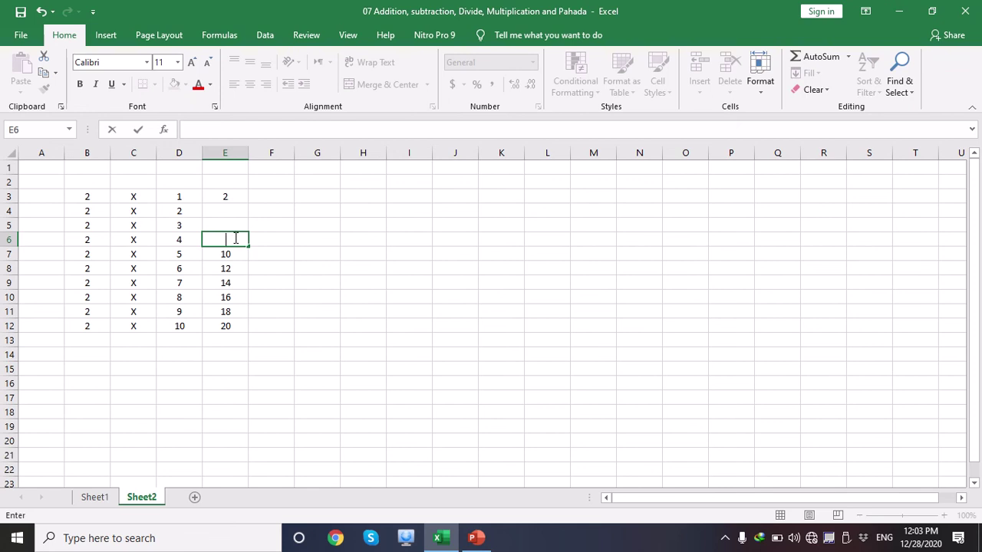
pyautogui.click(235, 265)
pyautogui.press('BackSpace')
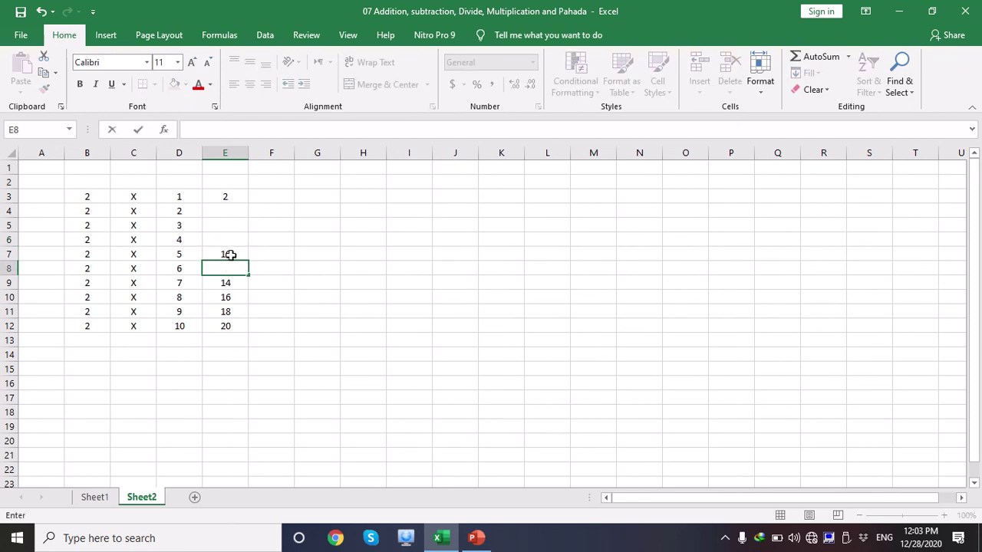
pyautogui.click(230, 254)
pyautogui.press('BackSpace')
# Clear the remaining products in E9 through E12
pyautogui.click(223, 283)
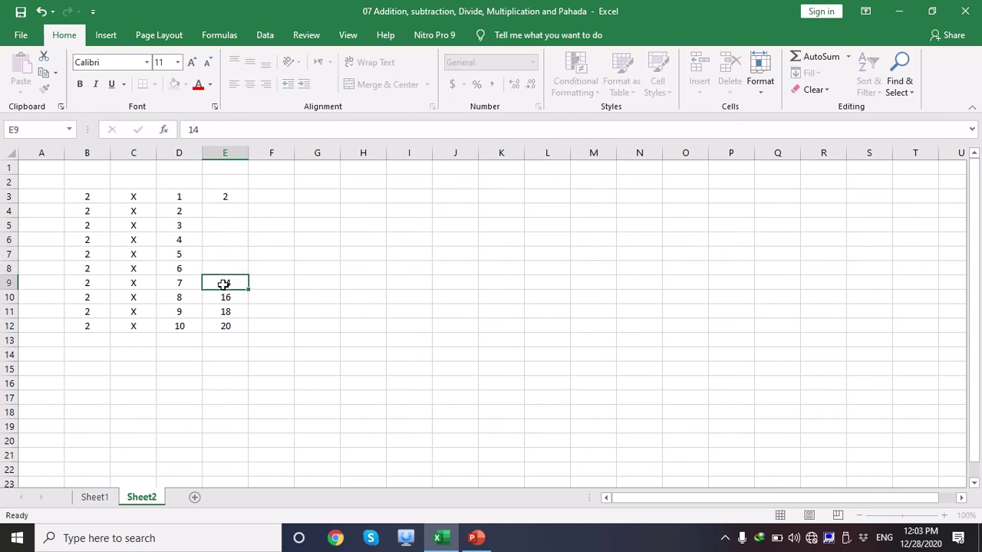
pyautogui.press('BackSpace')
pyautogui.click(227, 296)
pyautogui.press('BackSpace')
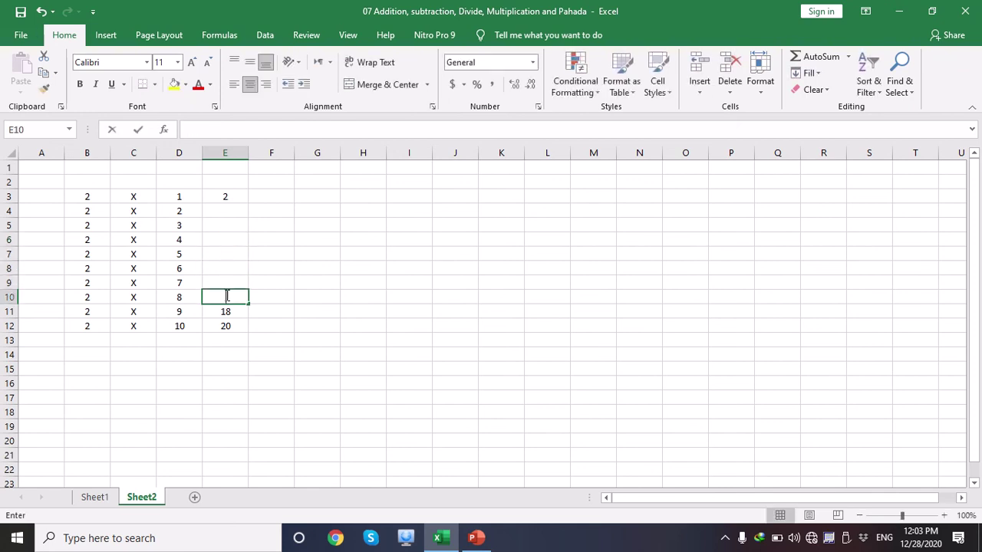
pyautogui.click(226, 314)
pyautogui.press('BackSpace')
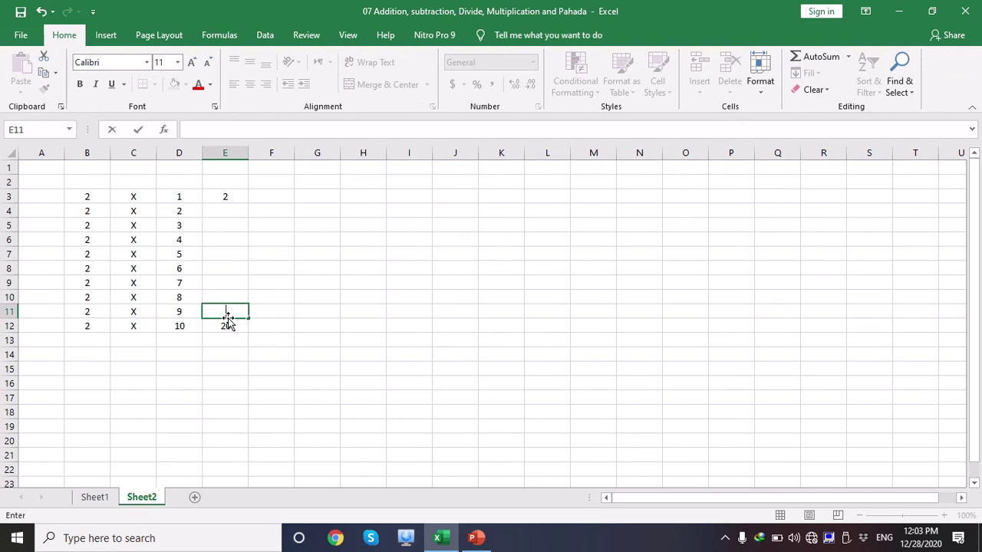
pyautogui.click(228, 326)
pyautogui.press('BackSpace')
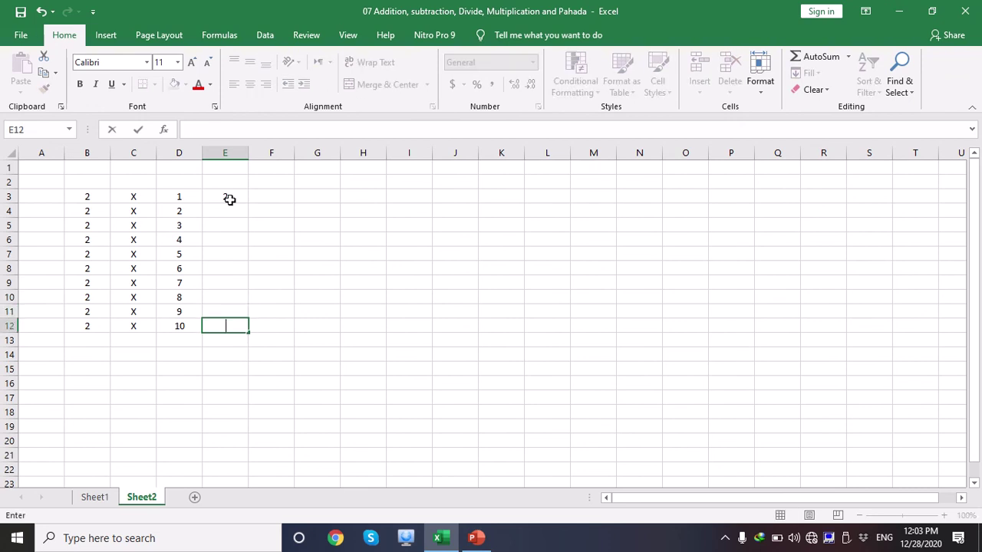
# Enter a formula in E4 that multiplies E3 by the row's multiplier in D4
pyautogui.click(227, 198)
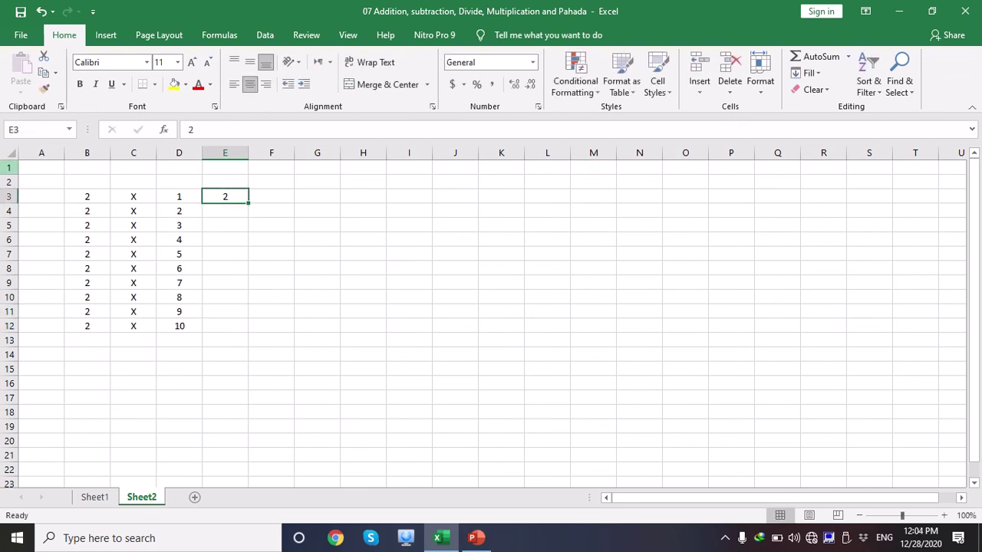
pyautogui.click(236, 216)
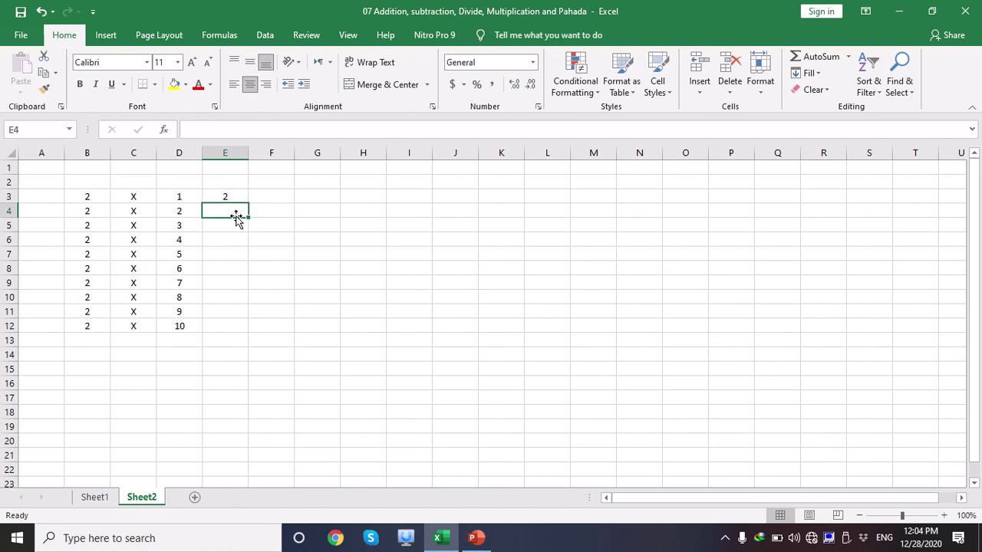
pyautogui.write('=E3')
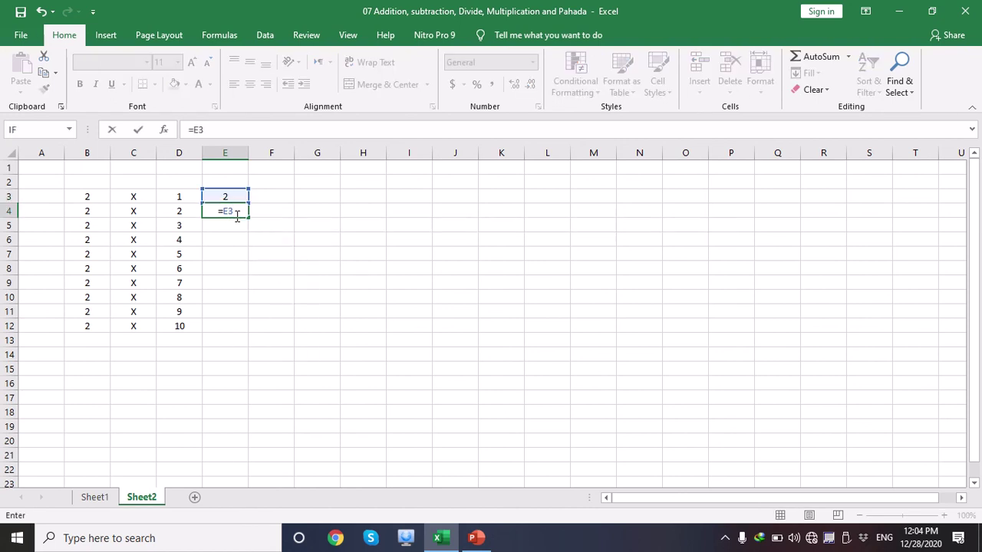
pyautogui.write('*')
pyautogui.click(182, 213)
pyautogui.press('Return')
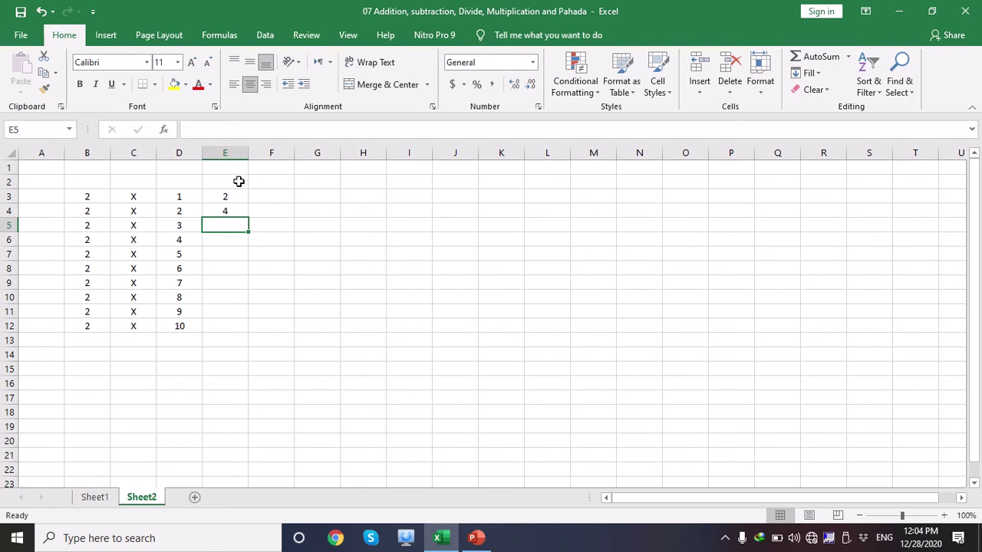
# Enter the formula =E3*3 in E5
pyautogui.write('E3')
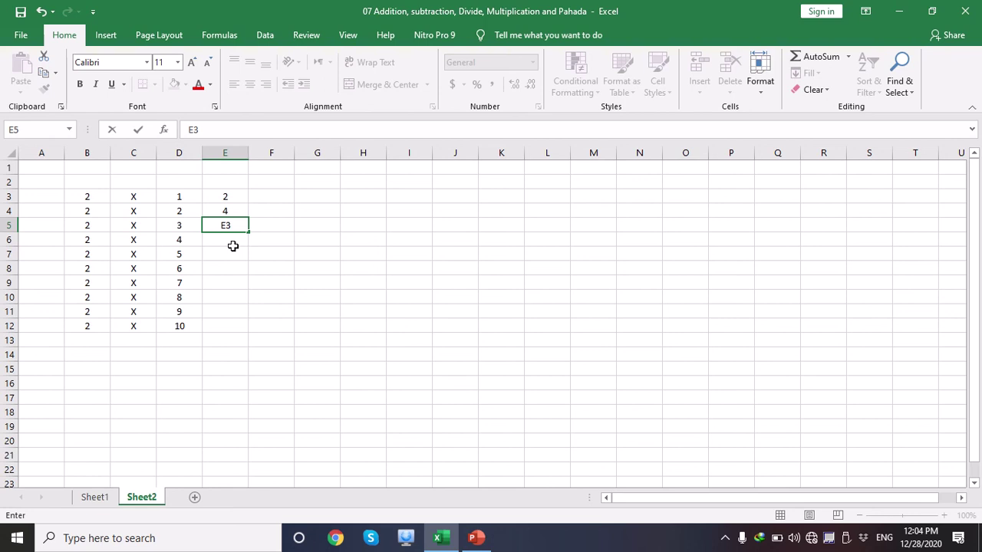
pyautogui.write('*3')
pyautogui.press('Return')
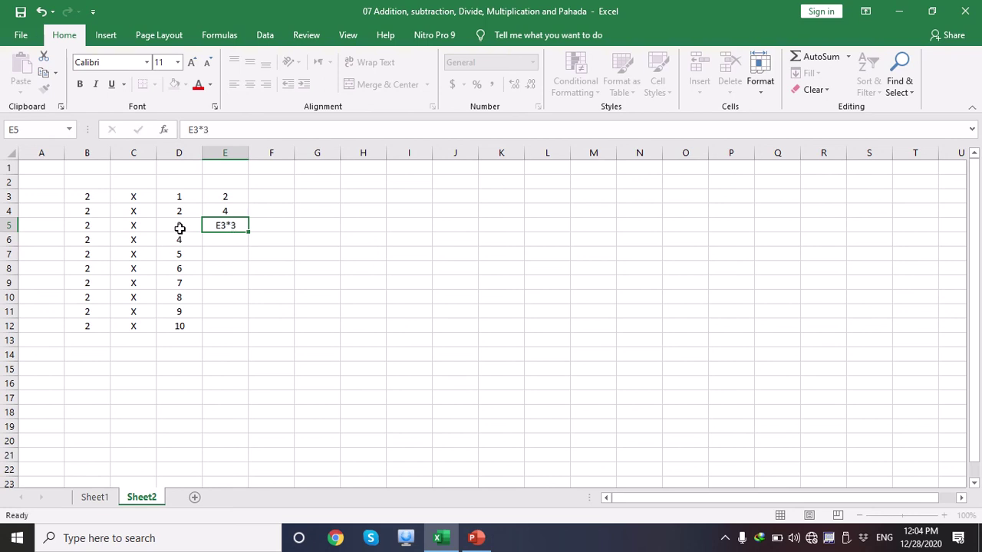
pyautogui.click(218, 223)
pyautogui.doubleClick(217, 224)
pyautogui.write('=')
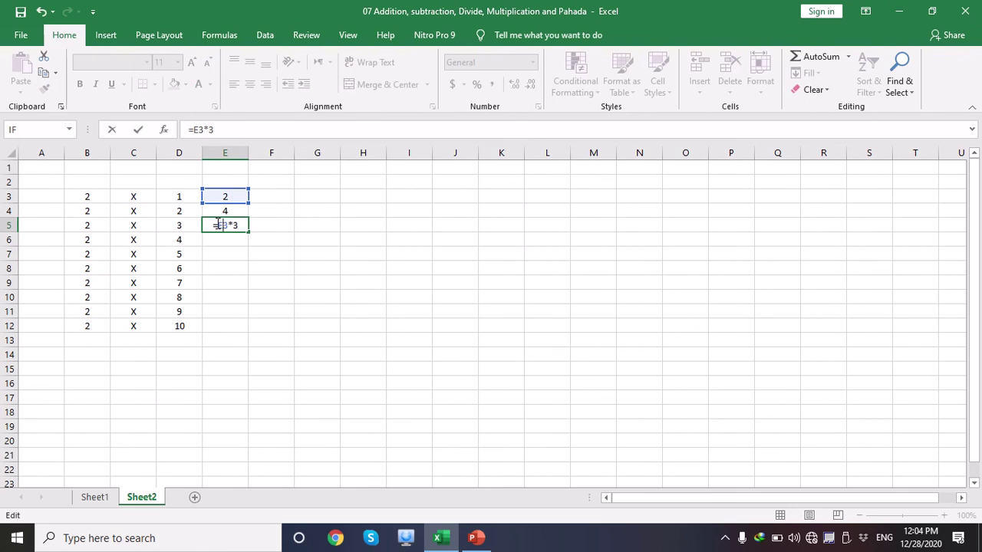
pyautogui.press('Return')
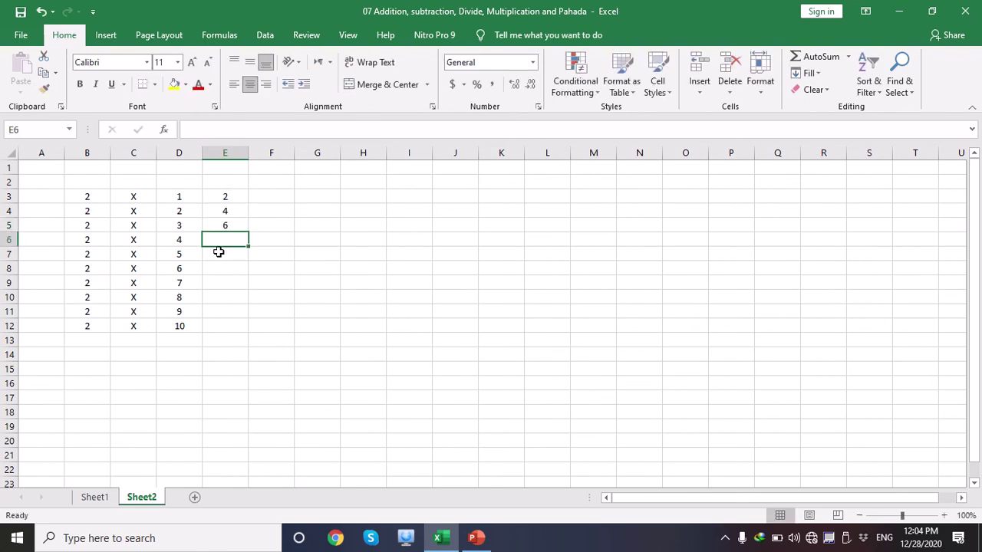
# Enter the formula =E3*4 in E6
pyautogui.write('=')
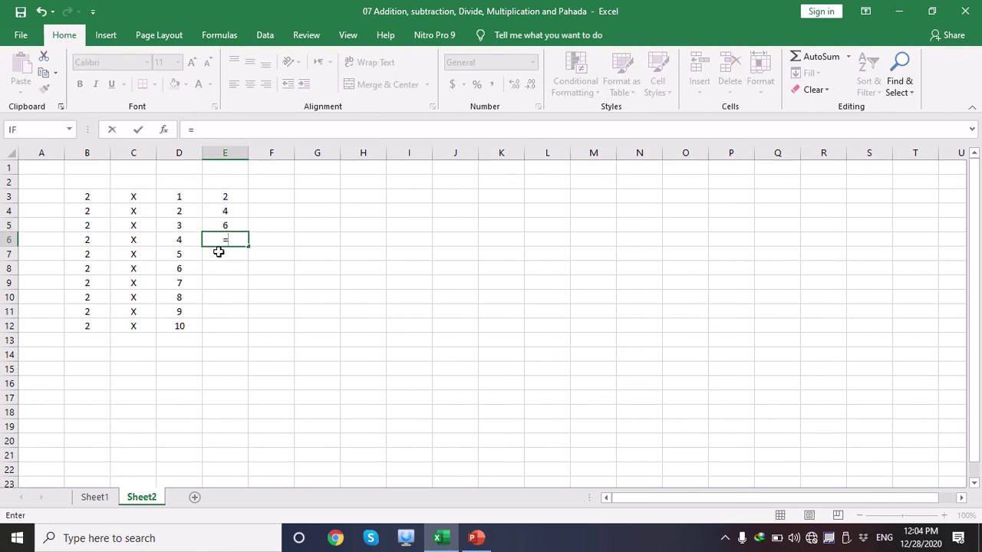
pyautogui.write('E3*4')
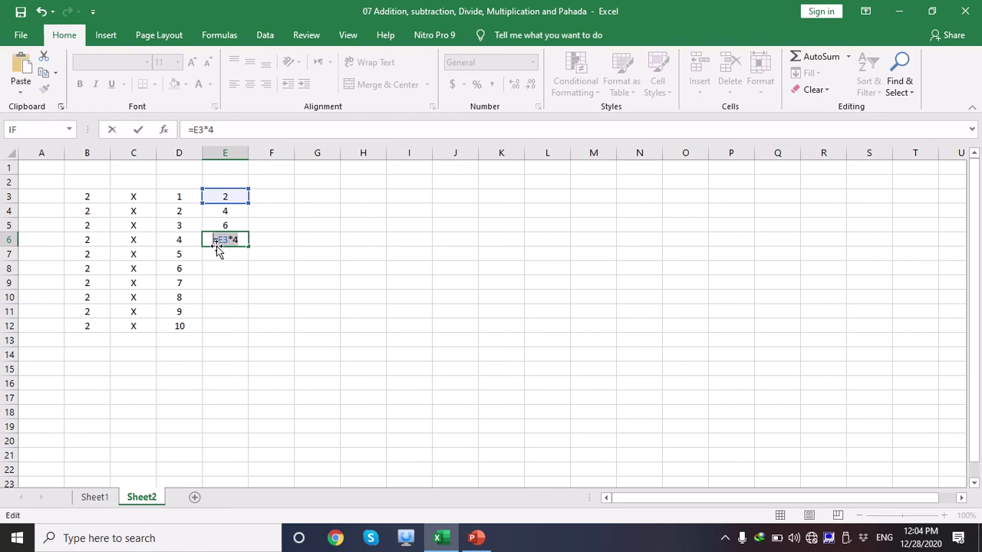
pyautogui.click(229, 253)
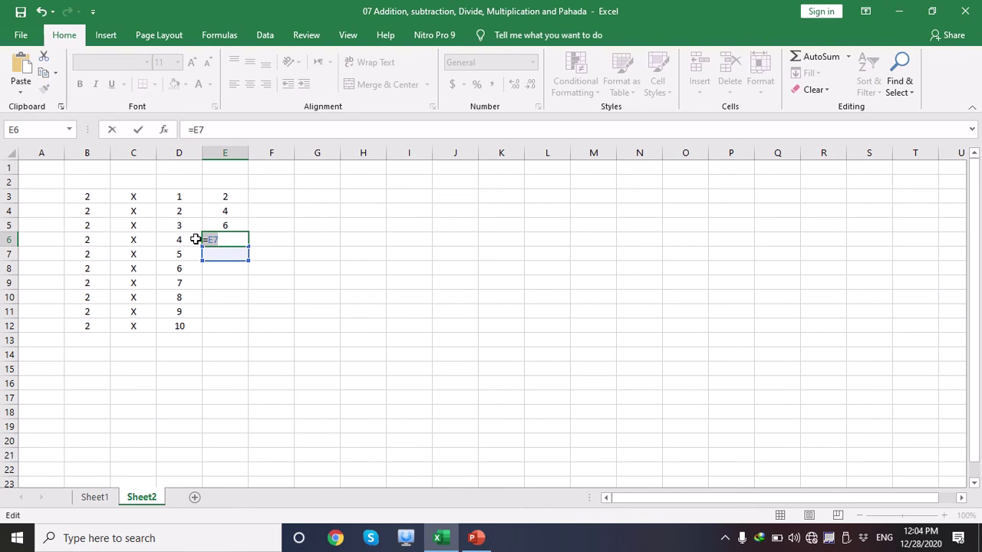
pyautogui.press('Up')
pyautogui.press('Up')
pyautogui.press('Up')
pyautogui.press('Up')
pyautogui.write('*4')
pyautogui.press('Return')
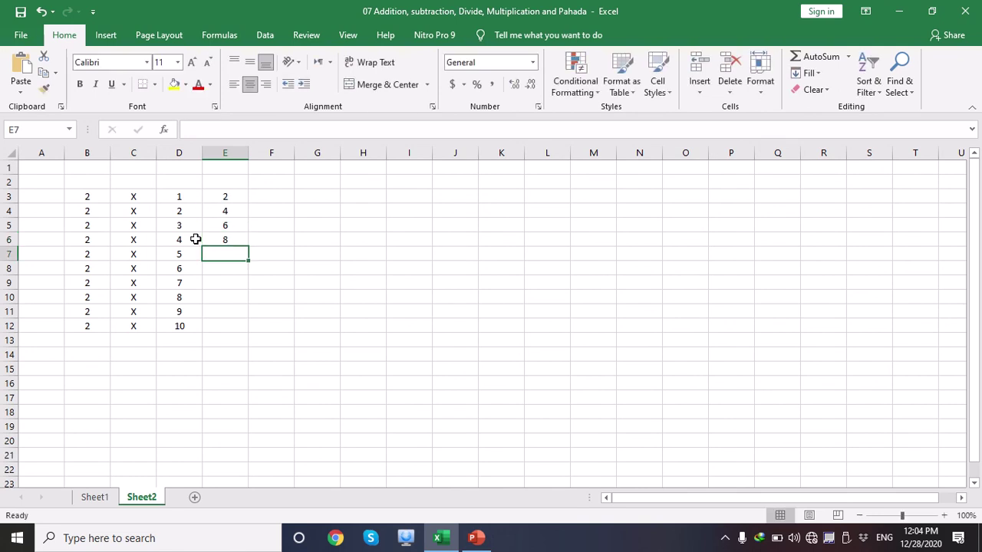
# Enter the formulas =E3*5 in E7 and =E3*6 in E8, reusing the formula from E6
pyautogui.write('=E3*4')
pyautogui.doubleClick(226, 253)
pyautogui.press('BackSpace')
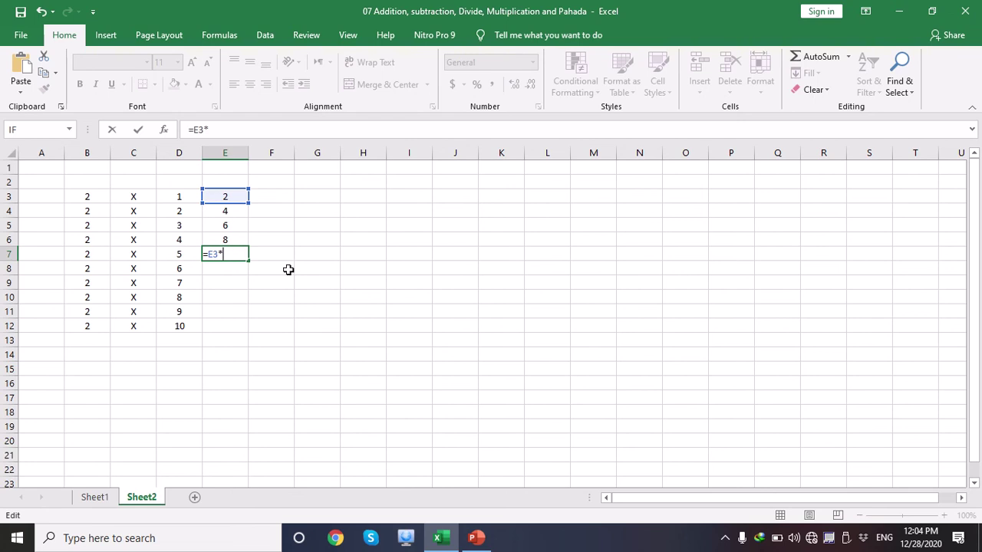
pyautogui.press('Return')
pyautogui.doubleClick(232, 268)
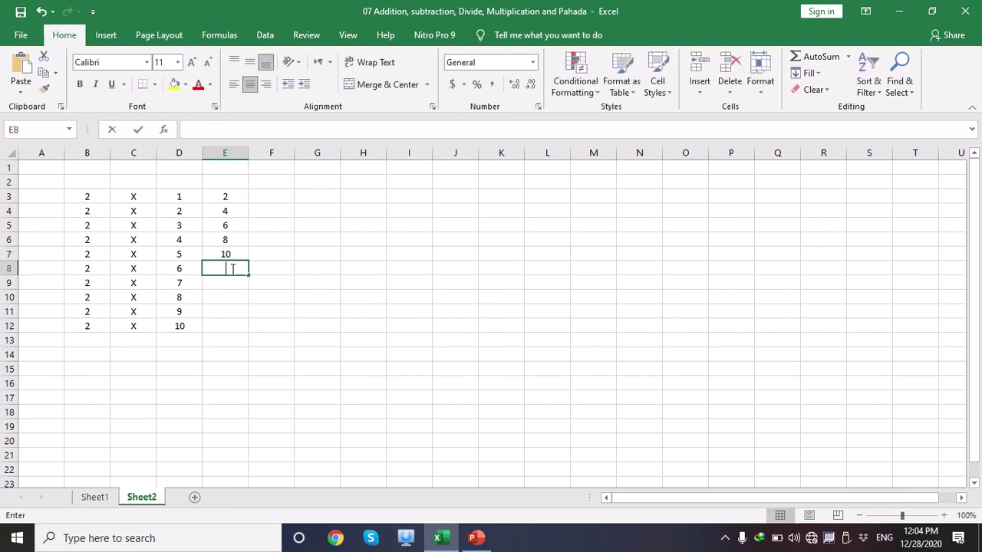
pyautogui.write('=E3*4')
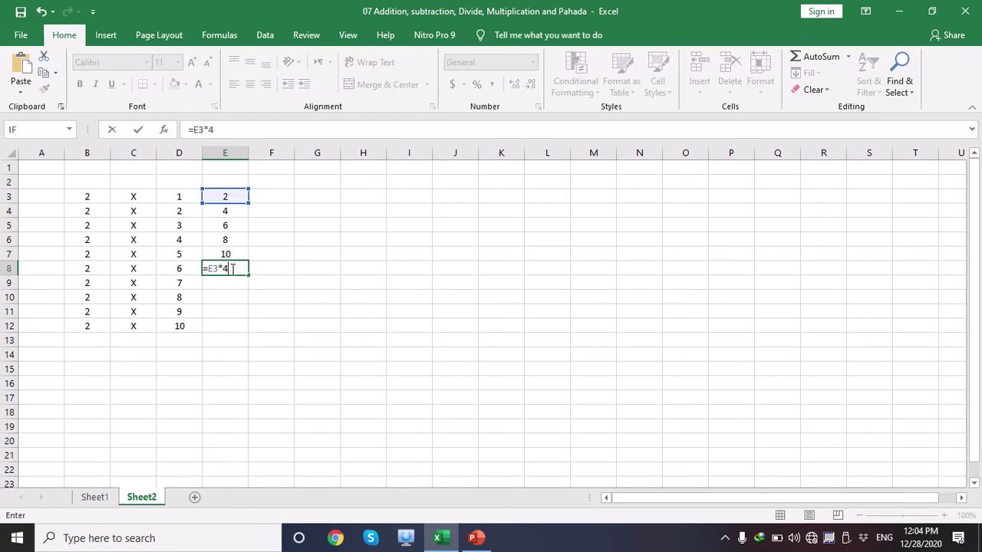
pyautogui.press('BackSpace')
pyautogui.press('Return')
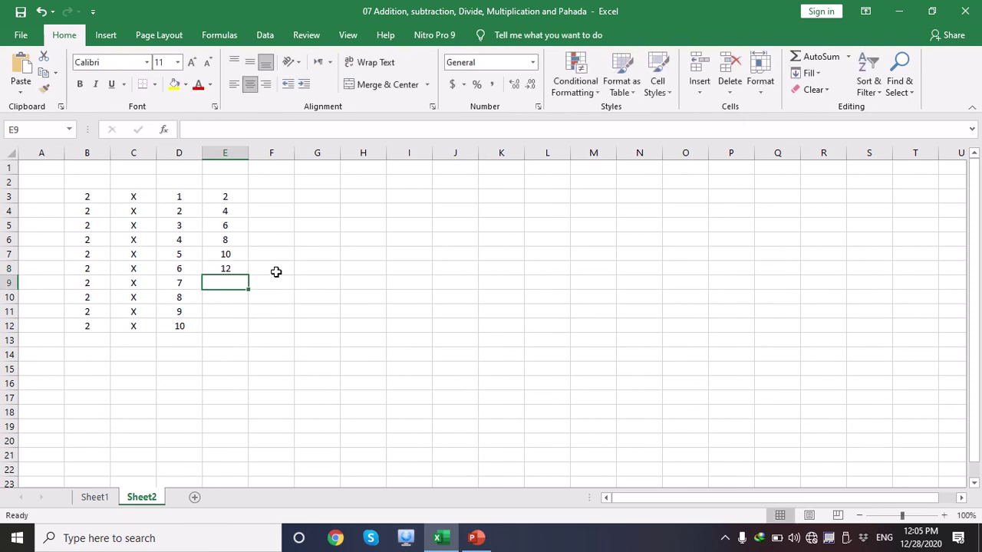
# Enter the formulas =E3*7 in E9 and =E3*8 in E10, reusing the formula from E6
pyautogui.doubleClick(242, 283)
pyautogui.write('=E3*4')
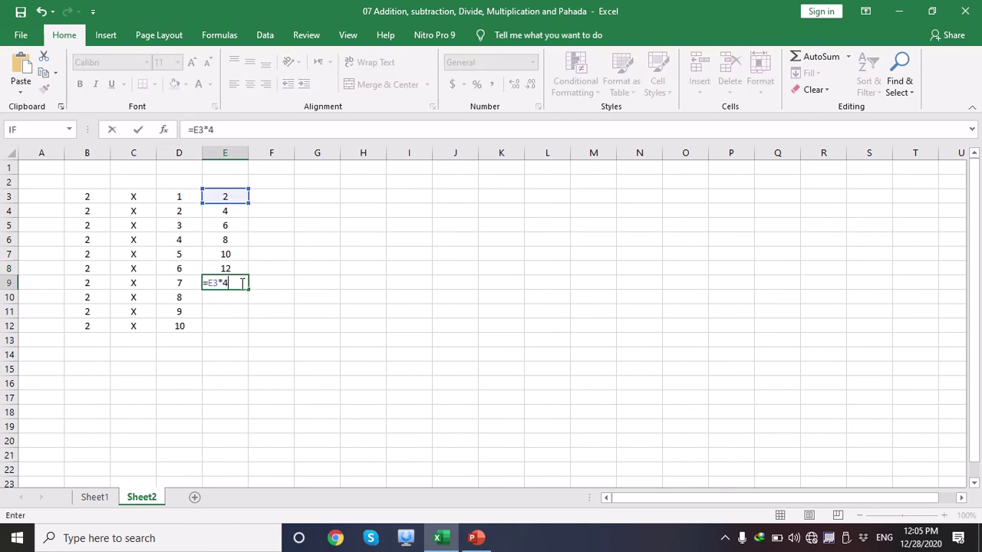
pyautogui.press('BackSpace')
pyautogui.press('Return')
pyautogui.write('=E3*4')
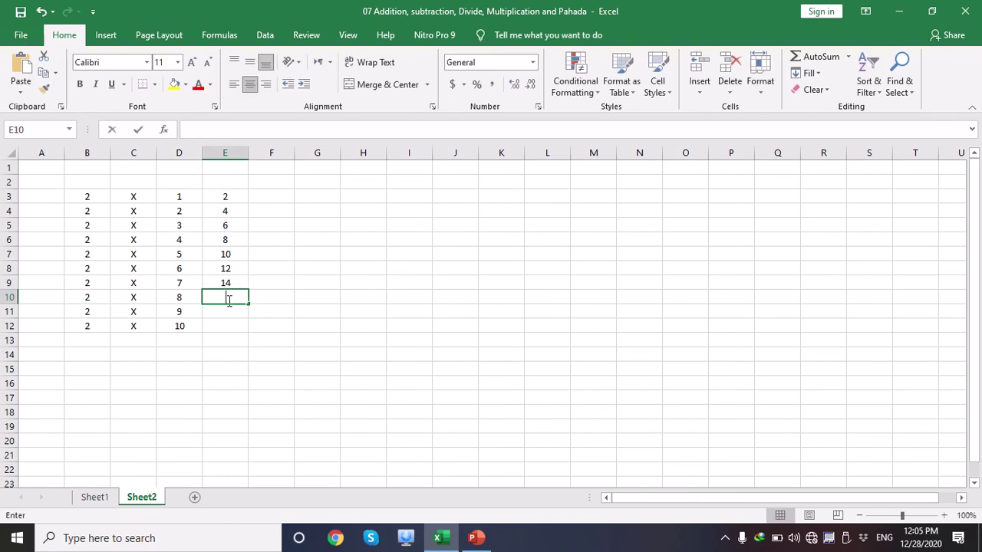
pyautogui.press('BackSpace')
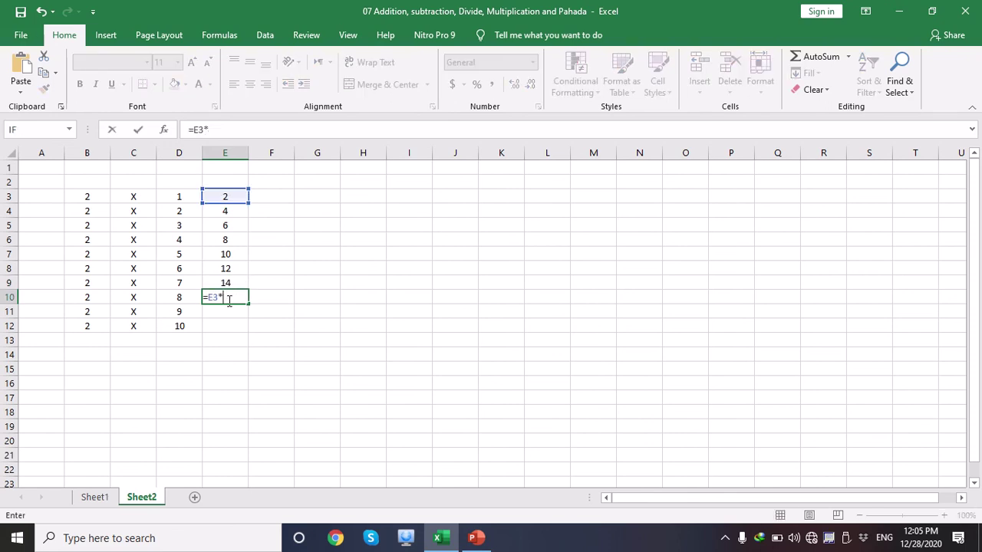
pyautogui.write('8')
pyautogui.press('Return')
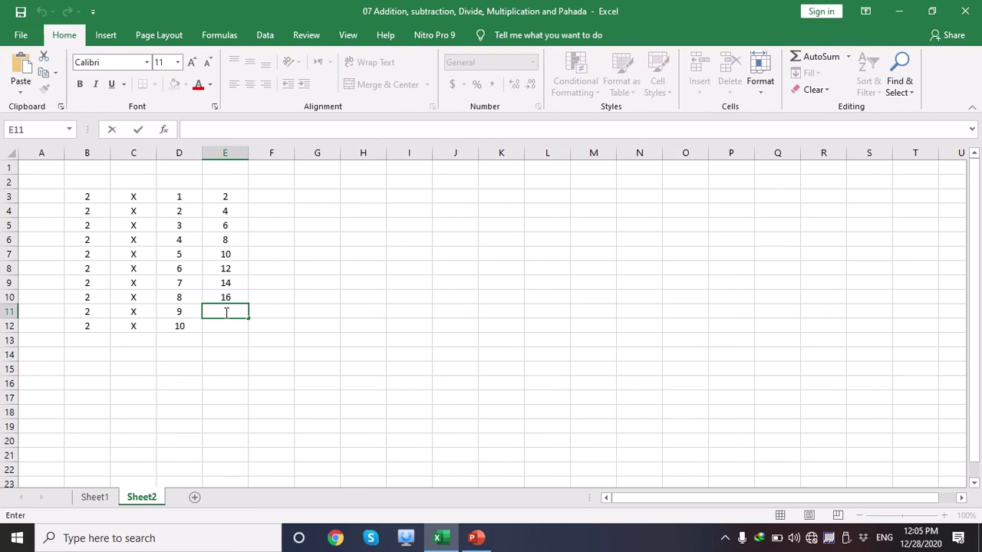
# Enter the formulas =E3*9 in E11 and =E3*10 in E12
pyautogui.write('=E3*9')
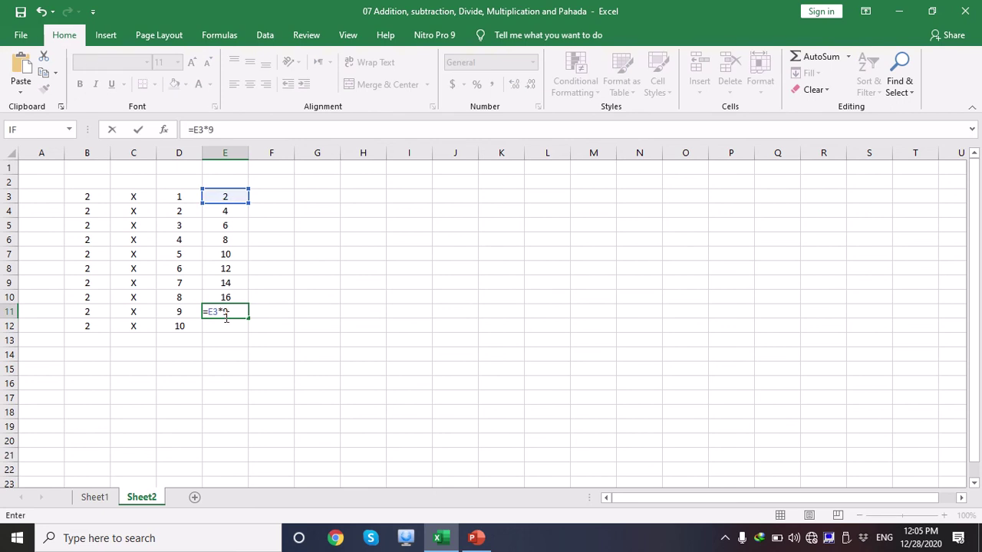
pyautogui.press('Return')
pyautogui.write('=E3*10')
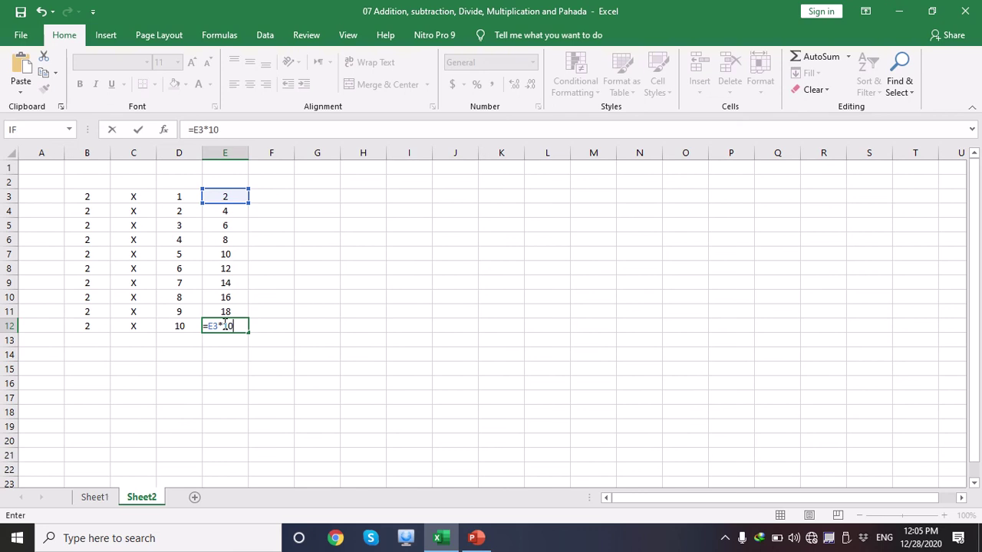
pyautogui.press('Return')
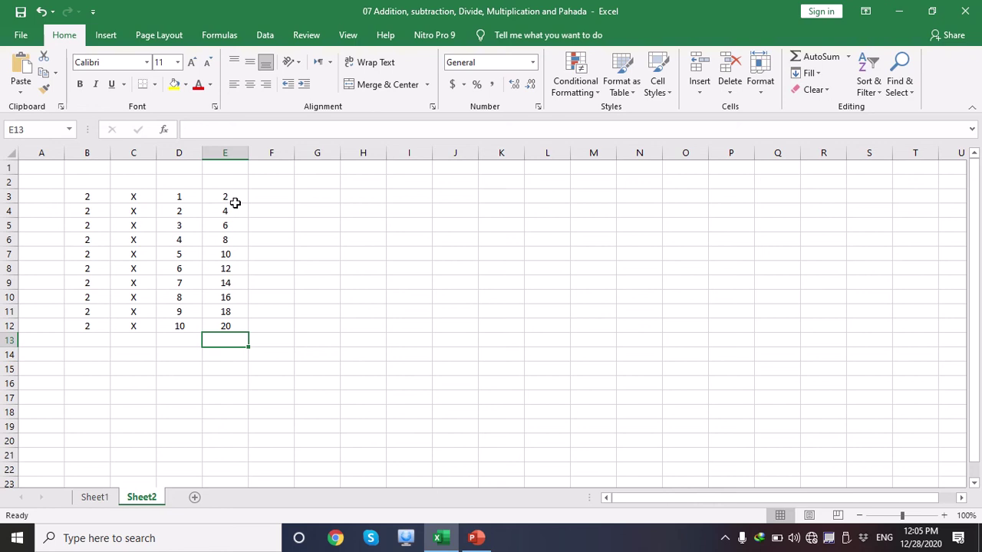
# Copy the multiplication results in E3:E12 to H3:H12
pyautogui.moveTo(233, 196); pyautogui.dragTo(231, 328)
pyautogui.hotkey('ctrl', 'c')
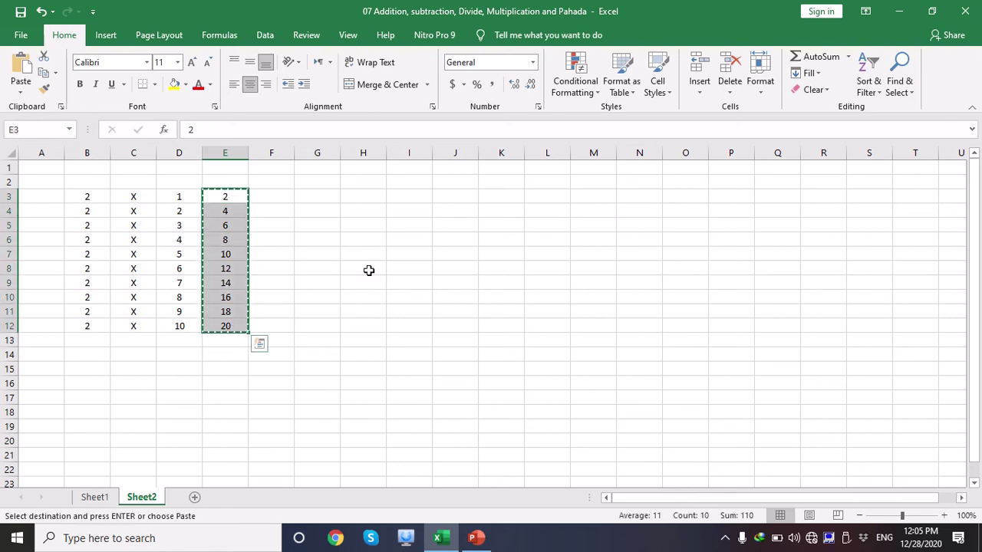
pyautogui.moveTo(367, 198); pyautogui.dragTo(367, 318)
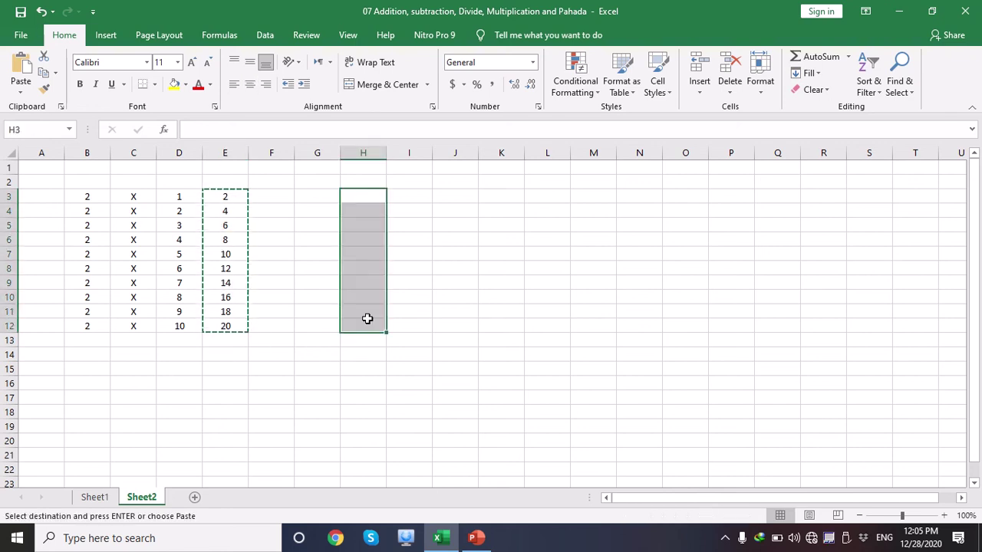
pyautogui.hotkey('ctrl', 'v')
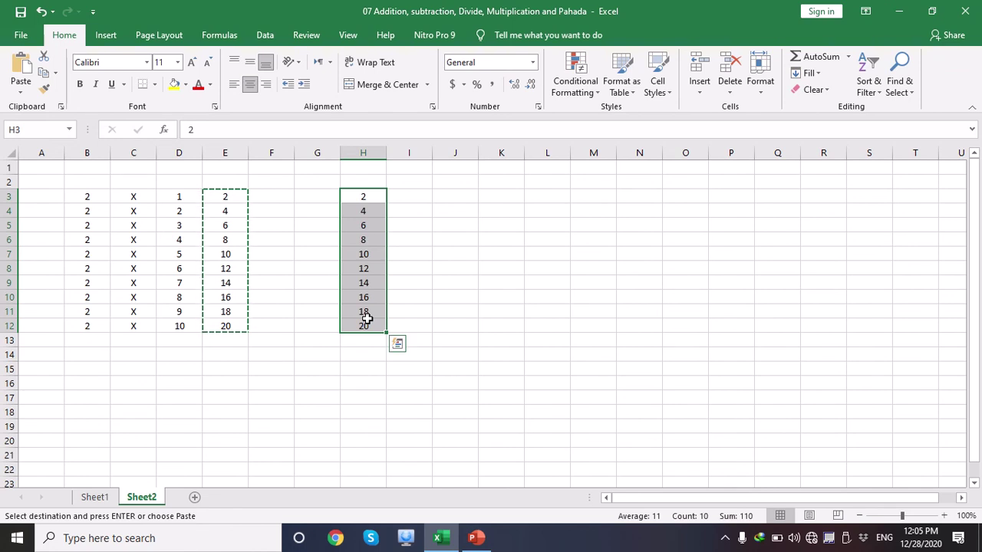
# Change the starting number in H3 to 3 so its column gives the table of 3
pyautogui.click(372, 194)
pyautogui.doubleClick(372, 196)
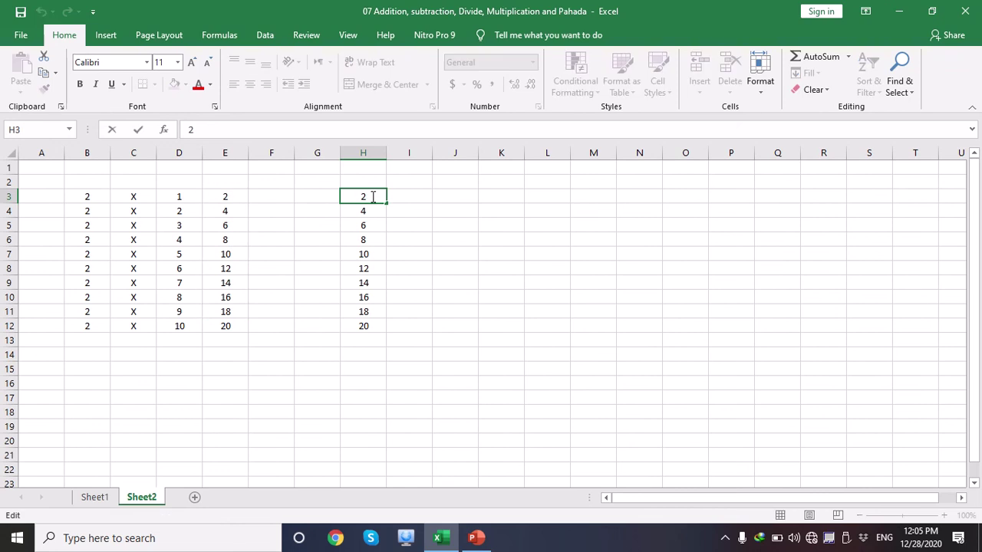
pyautogui.write('3')
pyautogui.click(381, 236)
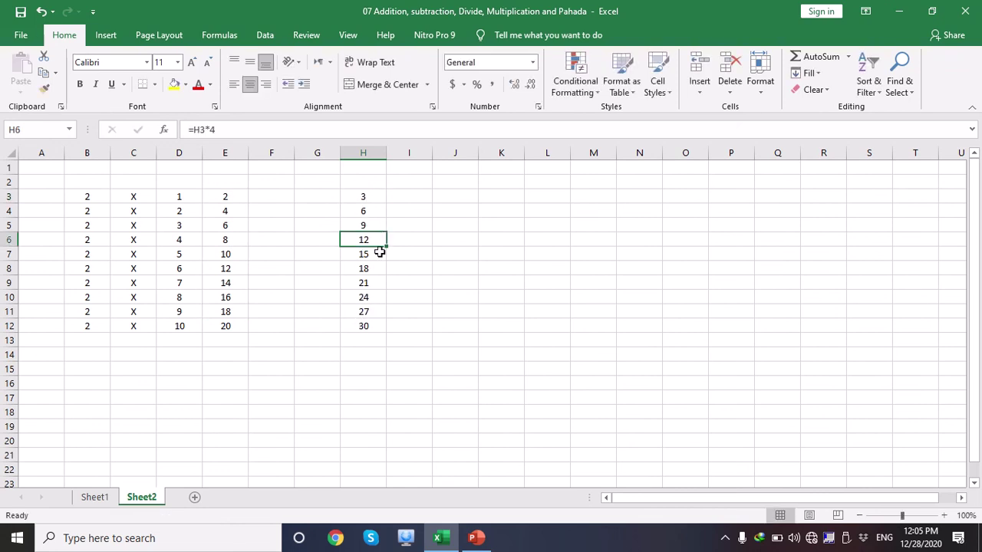
# Copy the results in E3:E12 into columns J, I and K, starting at row 3
pyautogui.moveTo(406, 197); pyautogui.dragTo(407, 325)
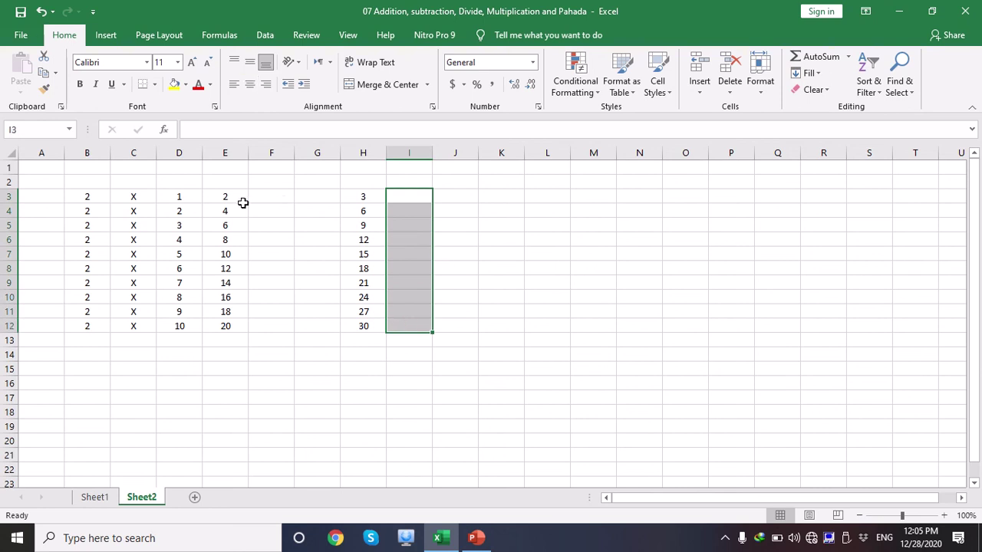
pyautogui.moveTo(242, 203); pyautogui.dragTo(234, 324)
pyautogui.hotkey('ctrl', 'c')
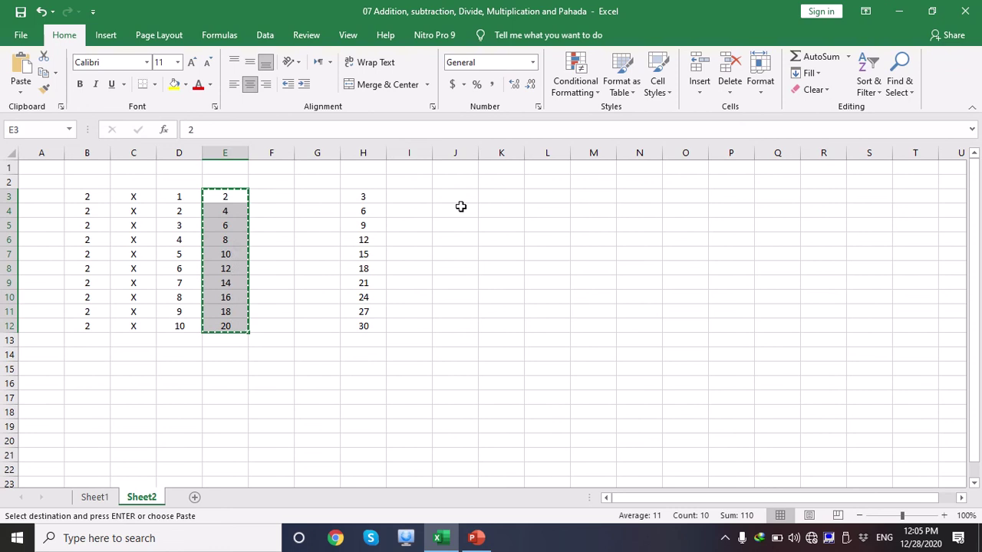
pyautogui.moveTo(454, 198); pyautogui.dragTo(455, 310)
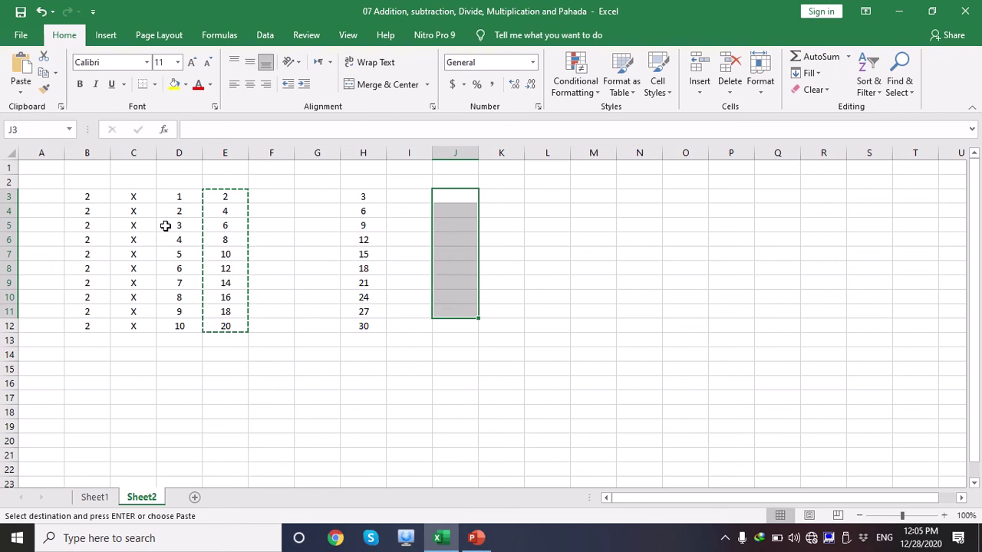
pyautogui.hotkey('ctrl', 'v')
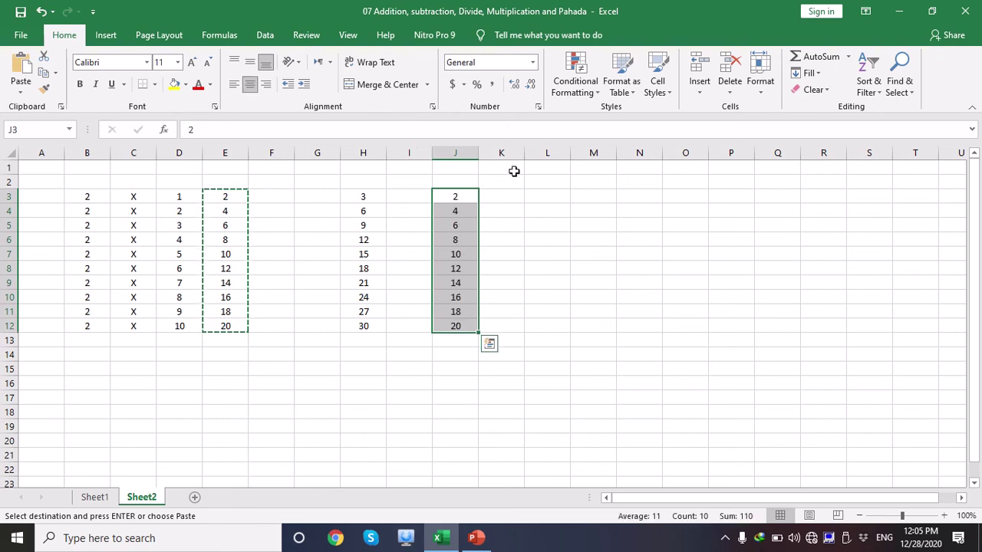
pyautogui.click(397, 202)
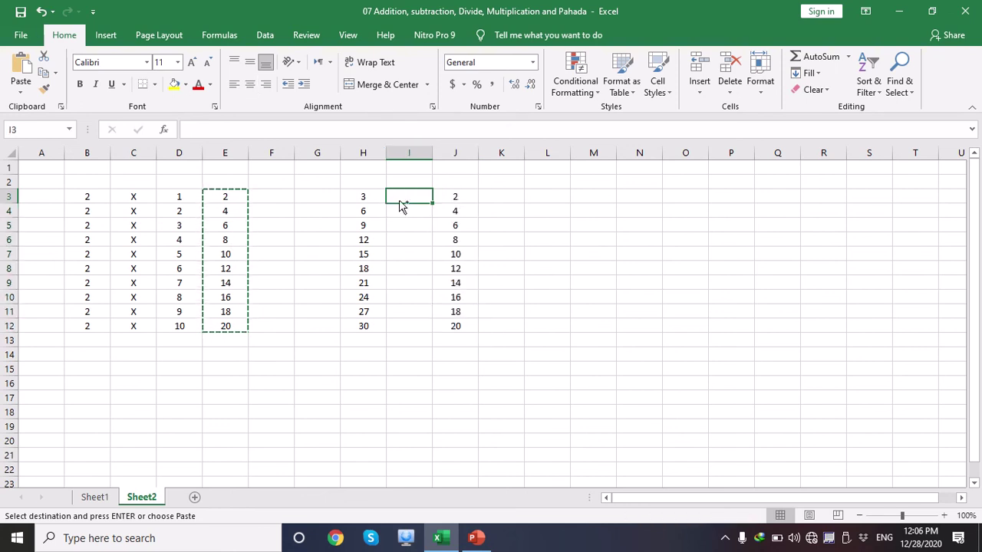
pyautogui.hotkey('ctrl', 'v')
pyautogui.click(506, 199)
pyautogui.hotkey('ctrl', 'v')
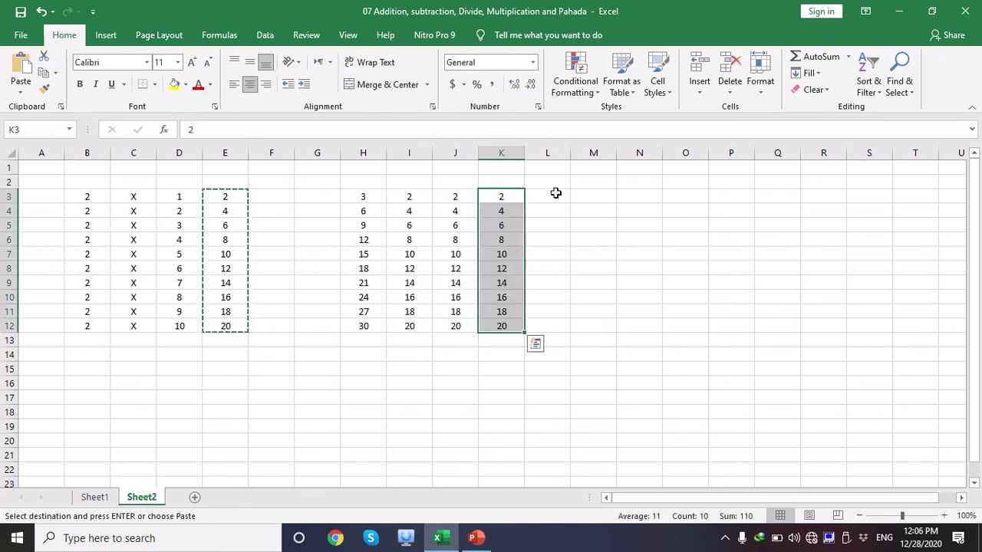
# Paste the copied results into columns L, M, N and O, starting at row 3
pyautogui.click(555, 193)
pyautogui.hotkey('ctrl', 'v')
pyautogui.click(606, 200)
pyautogui.hotkey('ctrl', 'v')
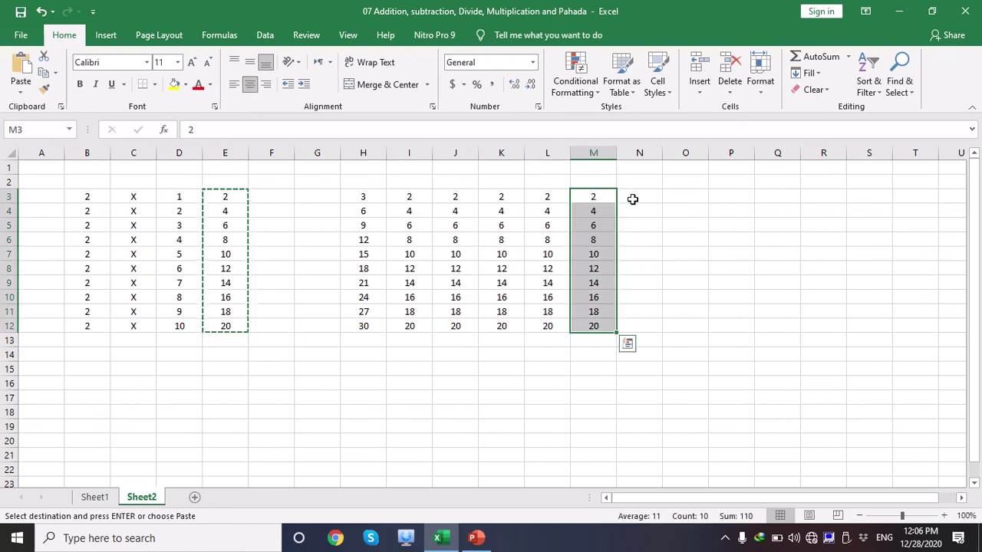
pyautogui.click(635, 198)
pyautogui.hotkey('ctrl', 'v')
pyautogui.click(684, 204)
pyautogui.hotkey('ctrl', 'v')
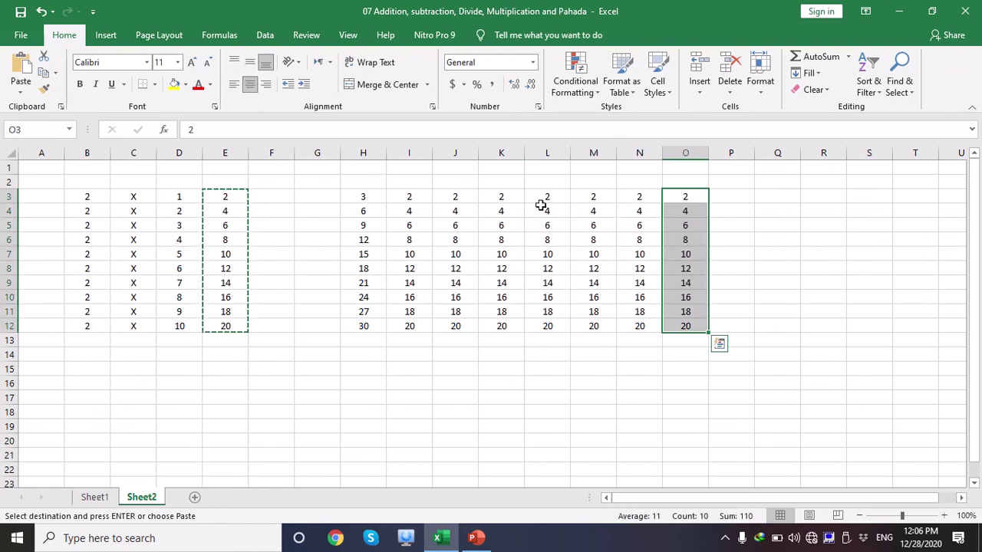
# Set the starting numbers to 4 in I3, 5 in J3 and 6 in K3
pyautogui.doubleClick(416, 199)
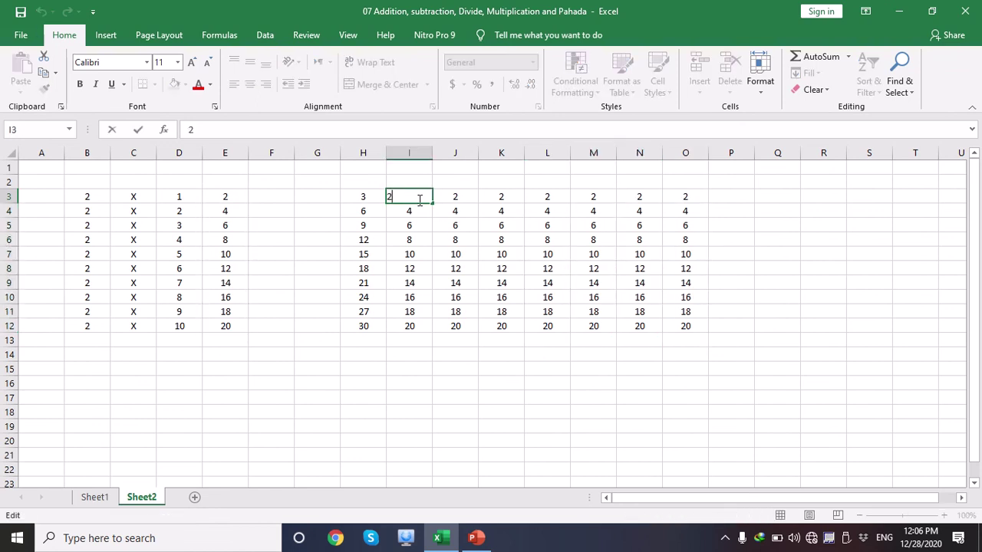
pyautogui.click(461, 199)
pyautogui.press('BackSpace')
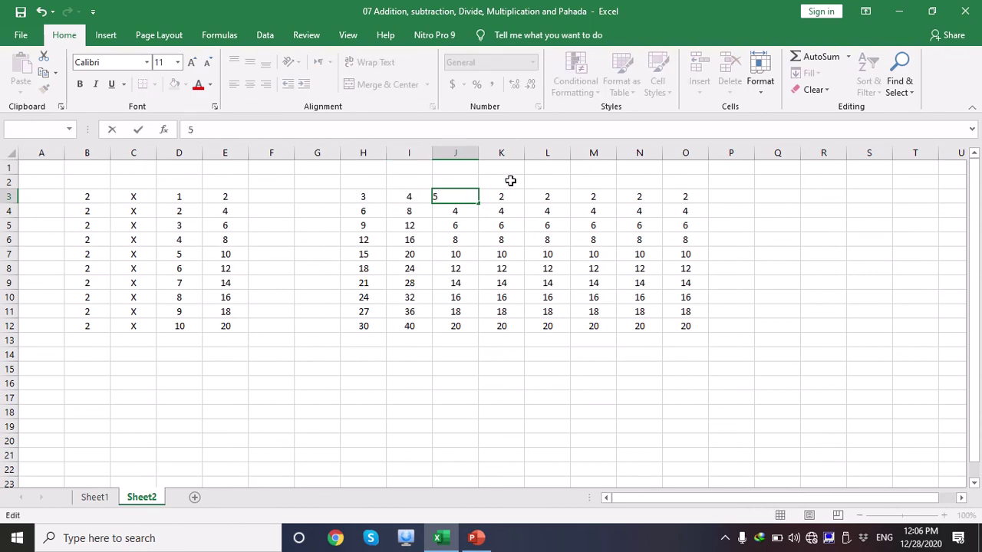
pyautogui.click(511, 197)
pyautogui.press('BackSpace')
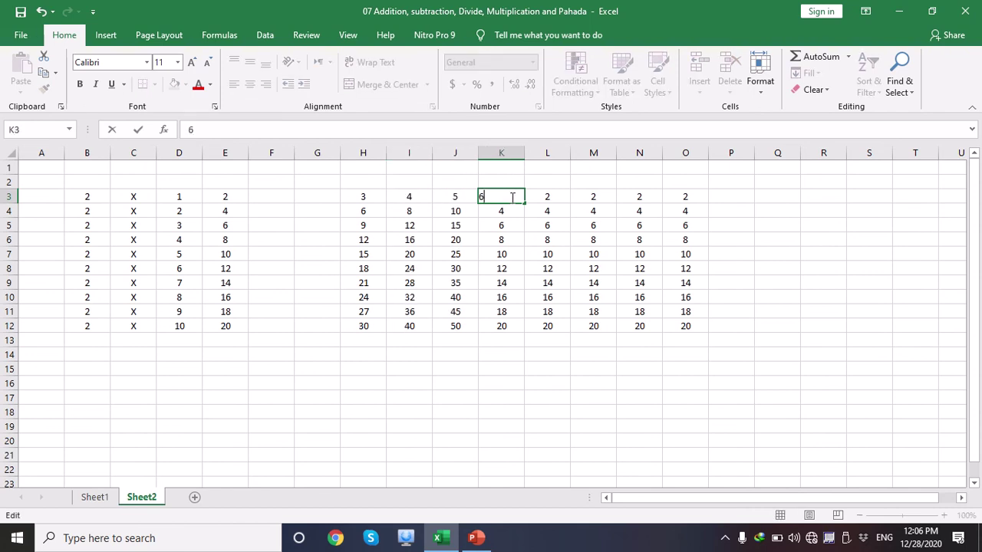
pyautogui.write('6')
# Set the starting numbers to 7 in L3 and 8 in M3
pyautogui.doubleClick(552, 199)
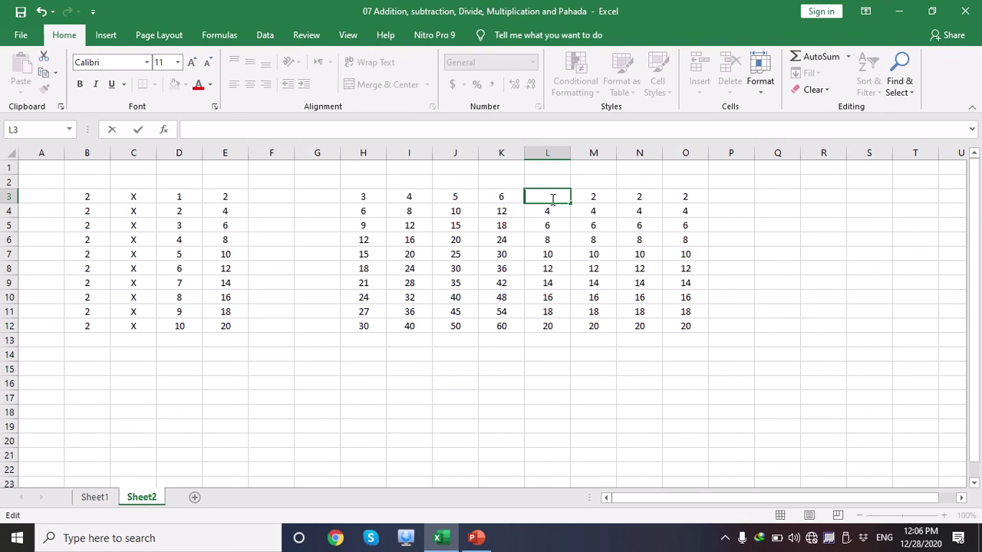
pyautogui.write('7')
pyautogui.press('Tab')
pyautogui.press('BackSpace')
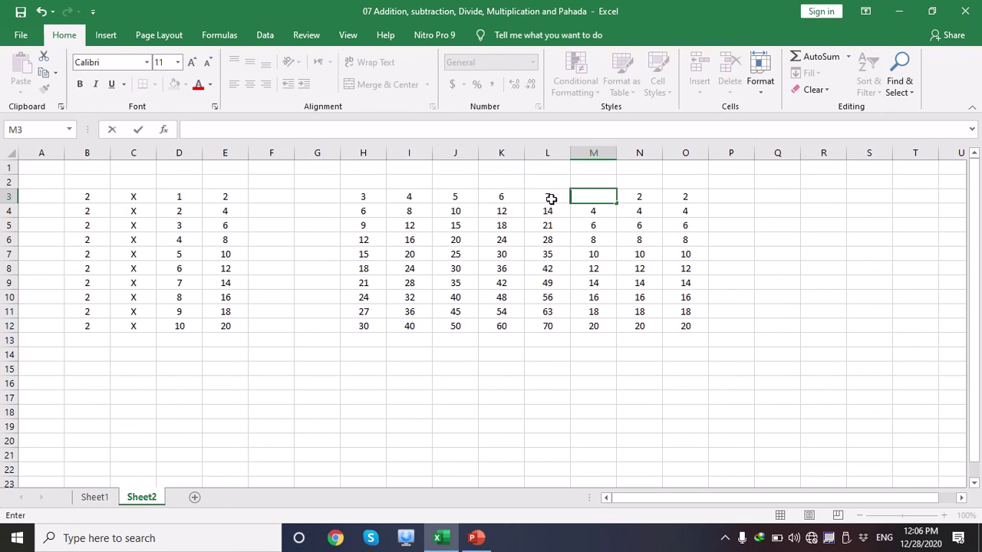
pyautogui.write('8')
pyautogui.press('Tab')
# Set the starting numbers to 9 in N3 and 10 in O3
pyautogui.press('BackSpace')
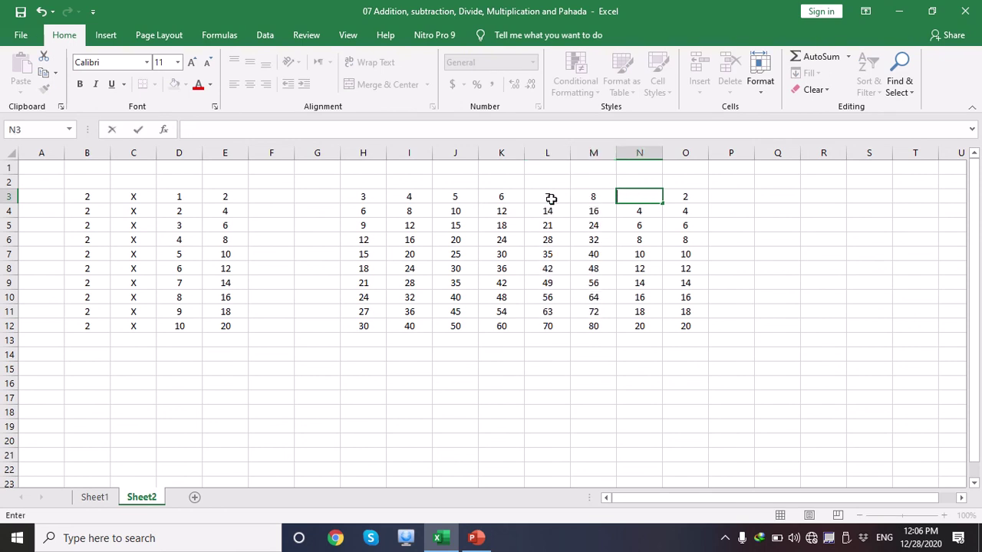
pyautogui.write('9')
pyautogui.press('Tab')
pyautogui.press('BackSpace')
pyautogui.write('1')
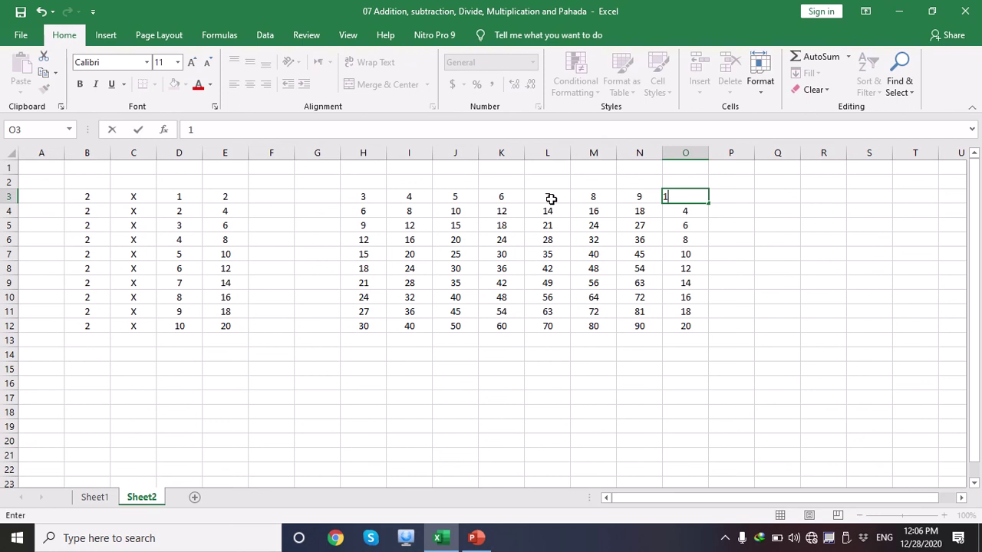
pyautogui.write('0')
pyautogui.press('Tab')
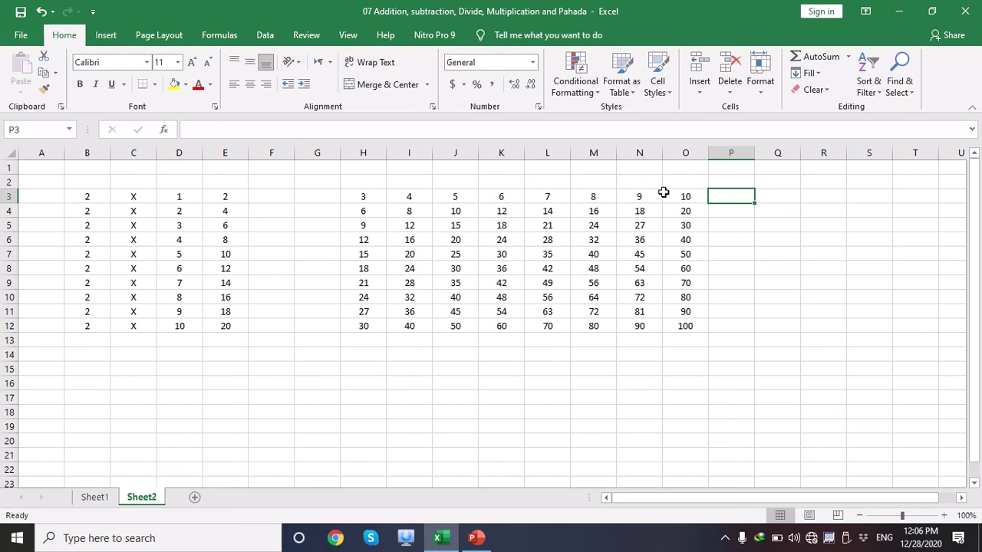
# Try 101 and 81 as the starting number in O3
pyautogui.doubleClick(689, 197)
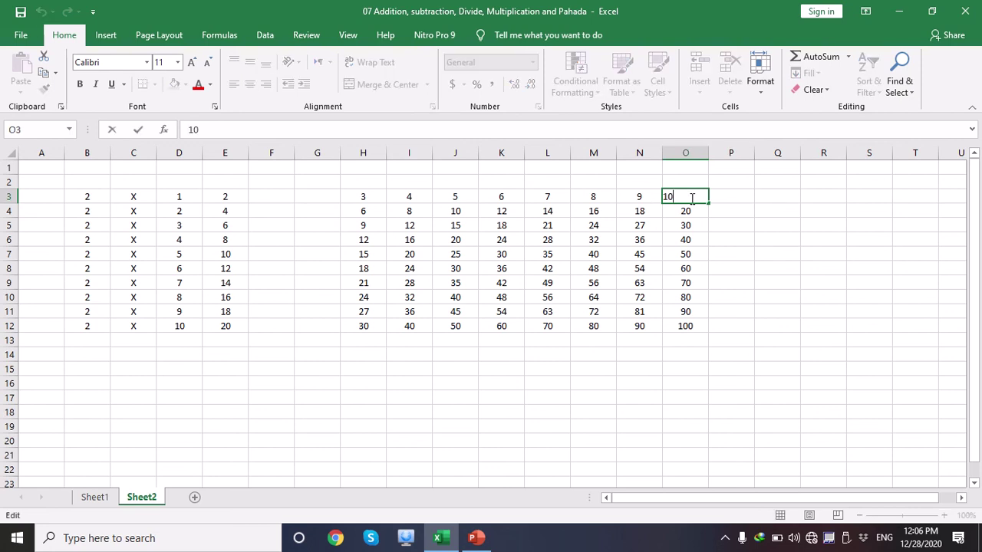
pyautogui.write('1')
pyautogui.press('Return')
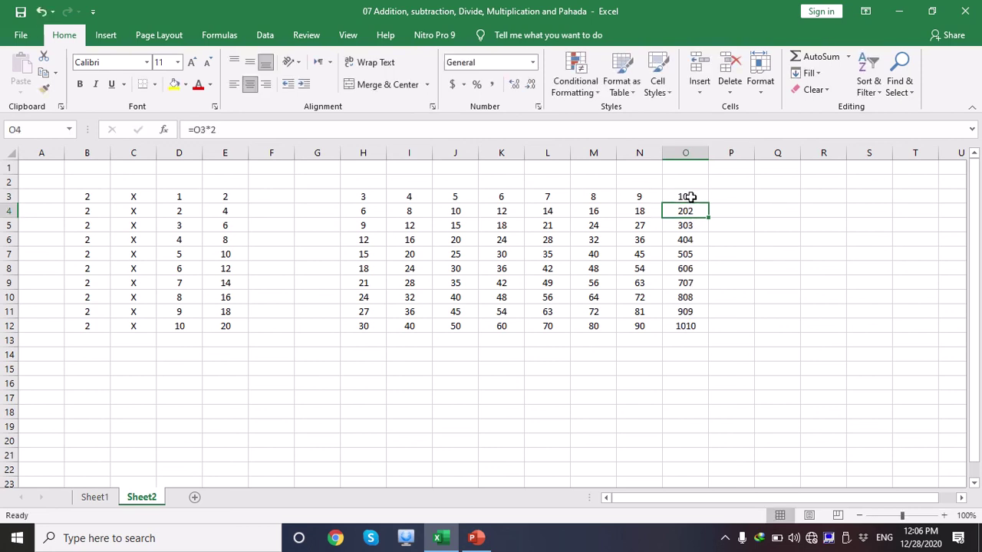
pyautogui.doubleClick(695, 196)
pyautogui.press('BackSpace')
pyautogui.press('BackSpace')
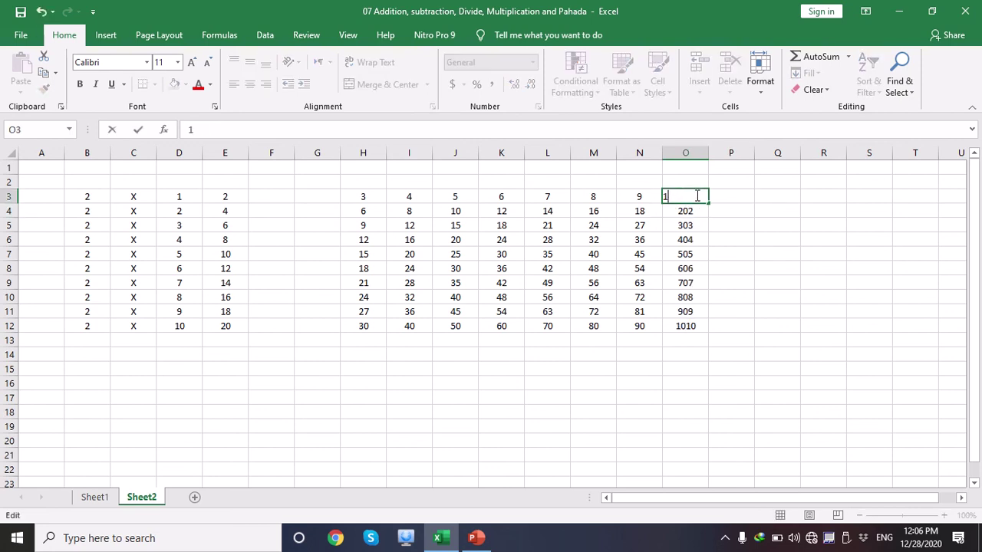
pyautogui.press('Return')
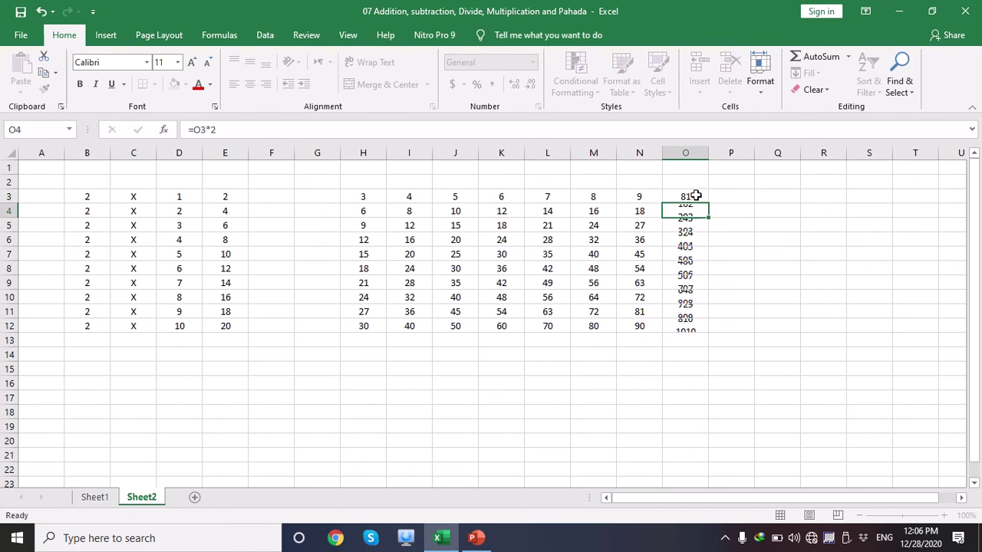
# Try 66 as the starting number in O3
pyautogui.doubleClick(697, 196)
pyautogui.press('BackSpace')
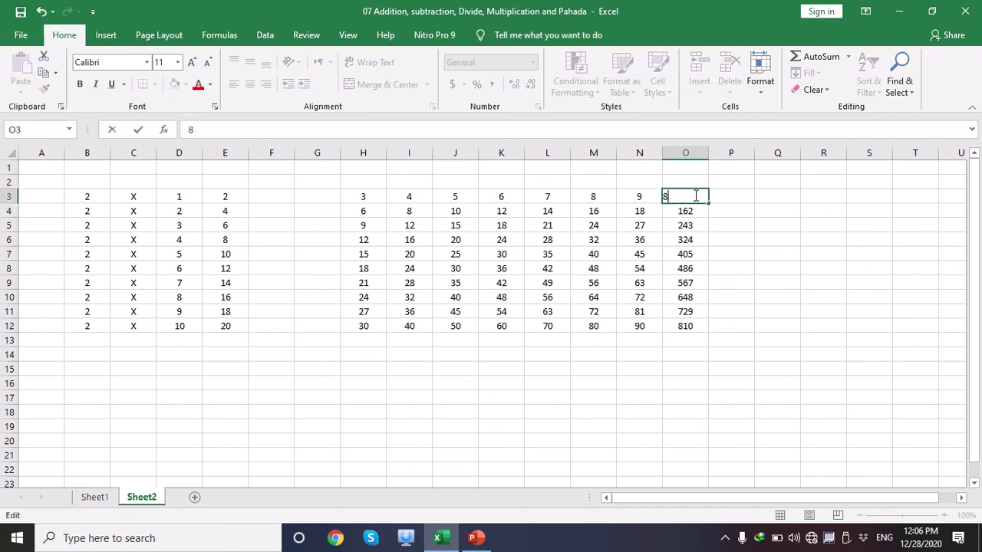
pyautogui.write('66')
pyautogui.click(733, 202)
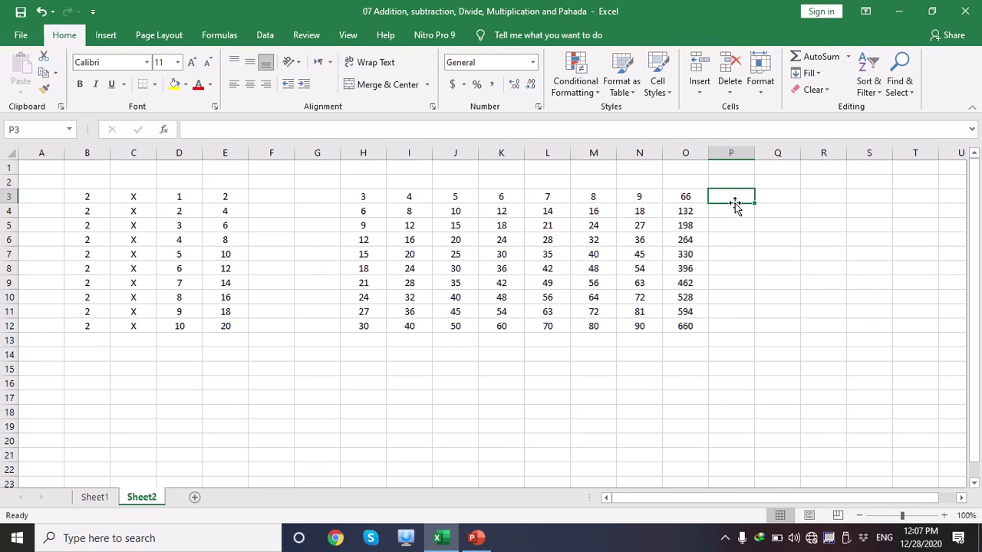
# Set the starting number in O3 to 163 and select its table in O3:O12
pyautogui.doubleClick(694, 197)
pyautogui.press('BackSpace')
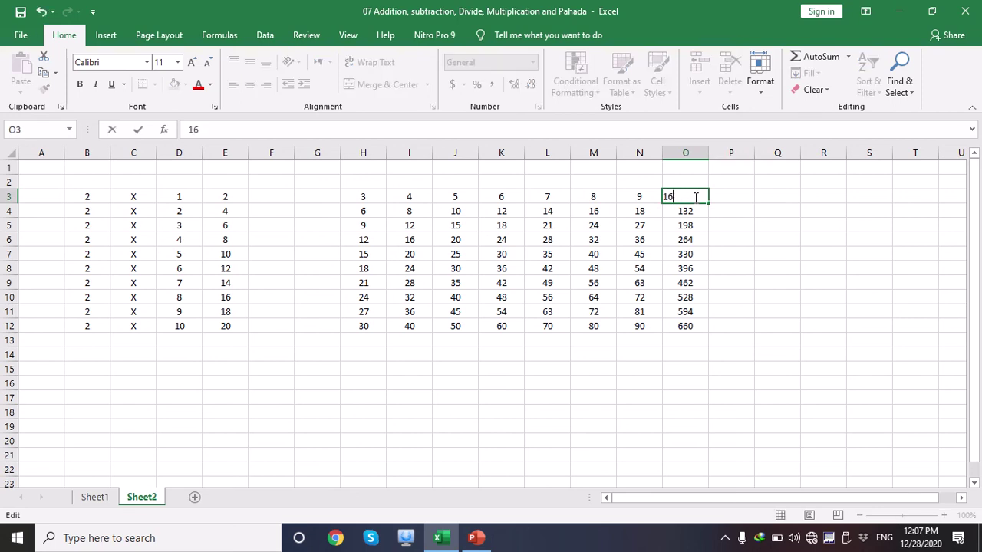
pyautogui.click(724, 195)
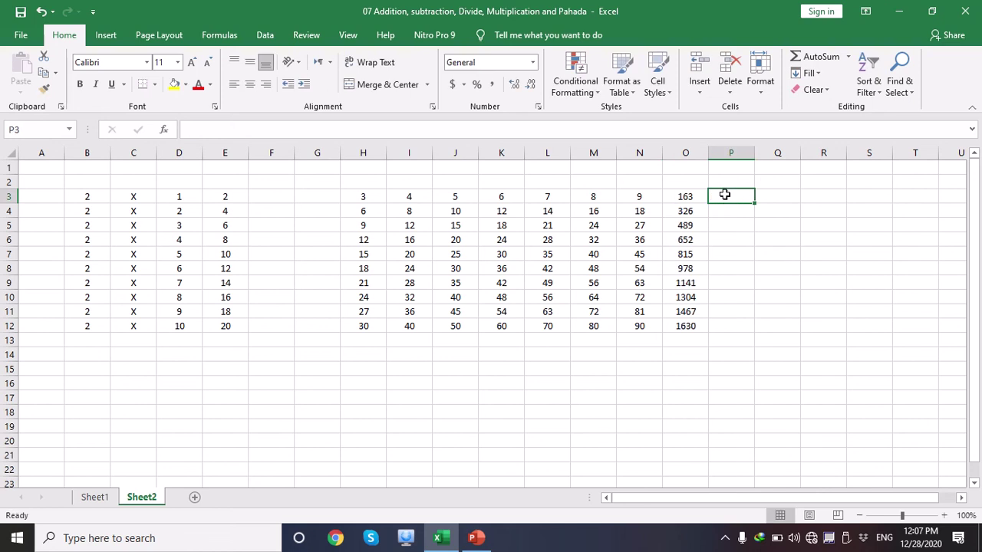
pyautogui.moveTo(685, 196); pyautogui.dragTo(690, 326)
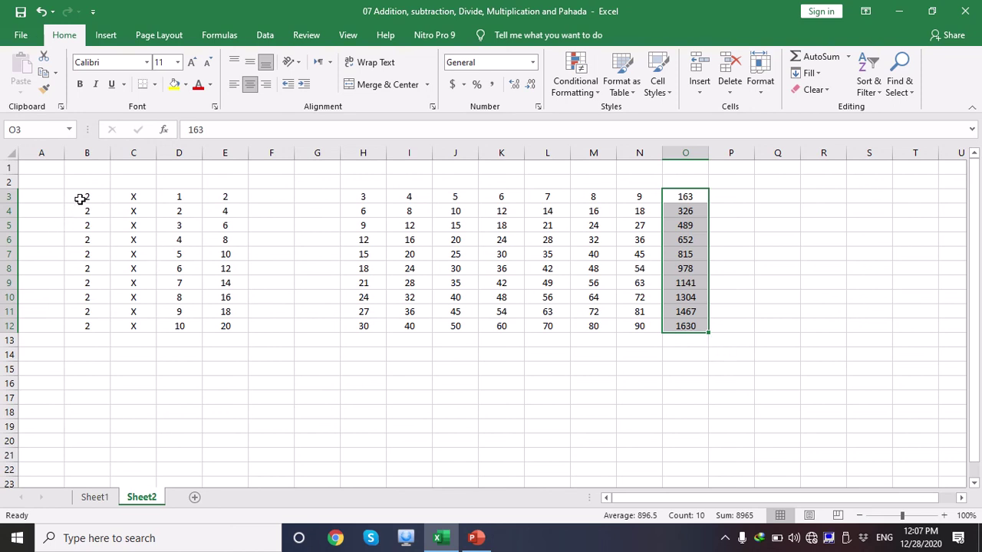
# Copy the multiplication layout in B3:D12 to the empty area starting at H15
pyautogui.moveTo(80, 197); pyautogui.dragTo(179, 323)
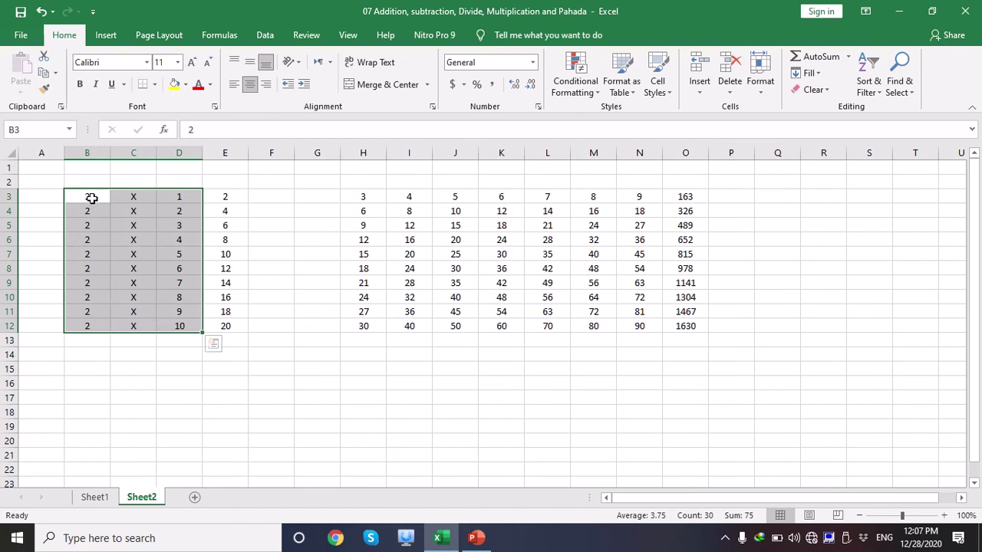
pyautogui.hotkey('ctrl', 'c')
pyautogui.moveTo(377, 373); pyautogui.dragTo(618, 473)
pyautogui.hotkey('ctrl', 'v')
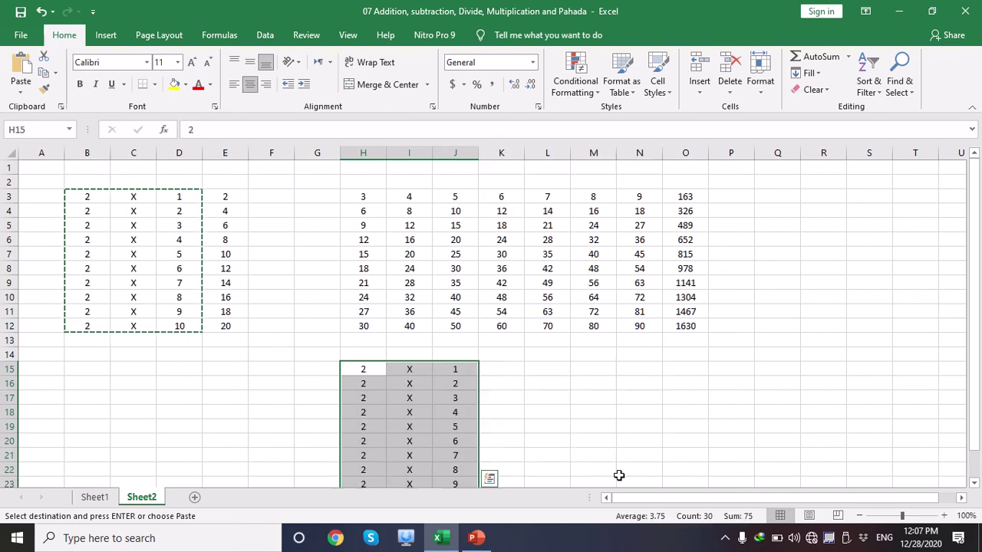
# Copy the 6 times table results in K3:K12 to K15:K24, beside the copied multiplication layout
pyautogui.moveTo(977, 333)
pyautogui.mouseDown()
pyautogui.moveTo(977, 359)
pyautogui.moveTo(976, 333)
pyautogui.mouseUp()
pyautogui.moveTo(505, 199); pyautogui.dragTo(514, 326)
pyautogui.hotkey('ctrl', 'c')
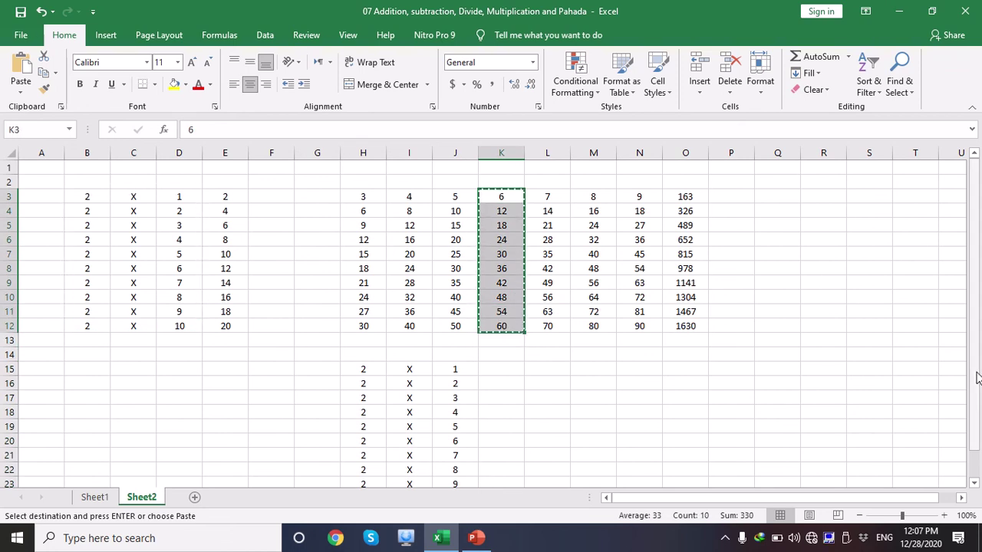
pyautogui.moveTo(977, 377); pyautogui.dragTo(977, 382)
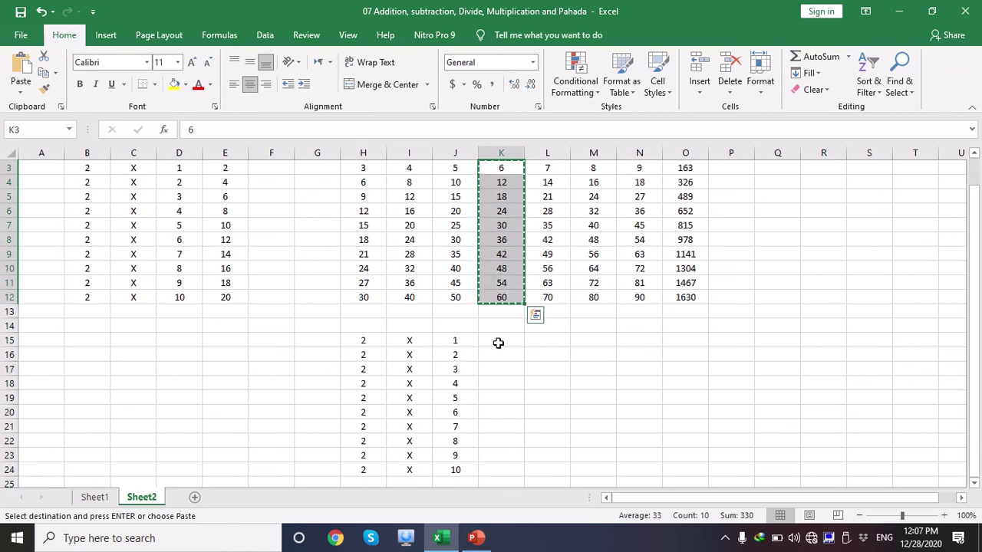
pyautogui.moveTo(498, 343); pyautogui.dragTo(495, 469)
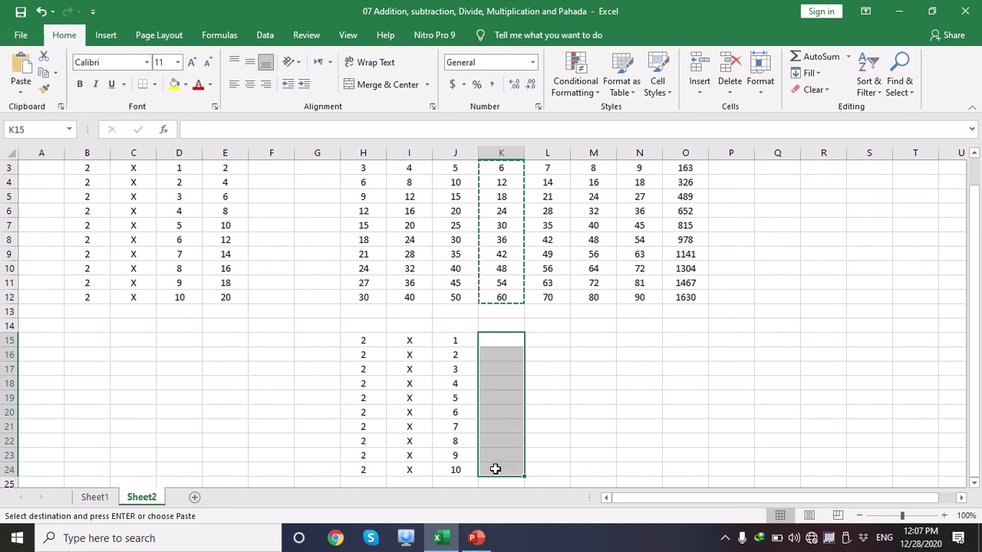
pyautogui.hotkey('ctrl', 'v')
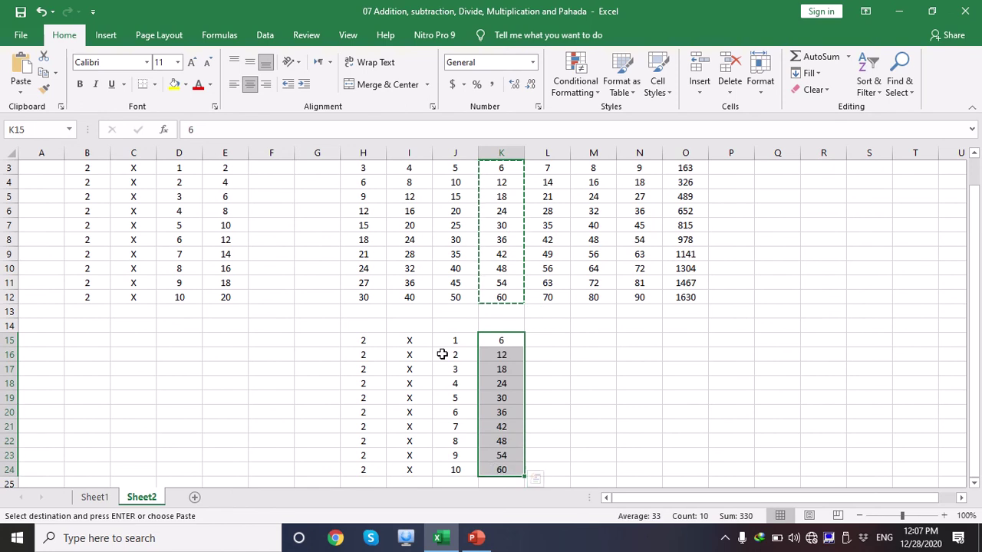
# Set the multiplicand in H15 to 6 and fill it down through H24
pyautogui.click(375, 336)
pyautogui.press('BackSpace')
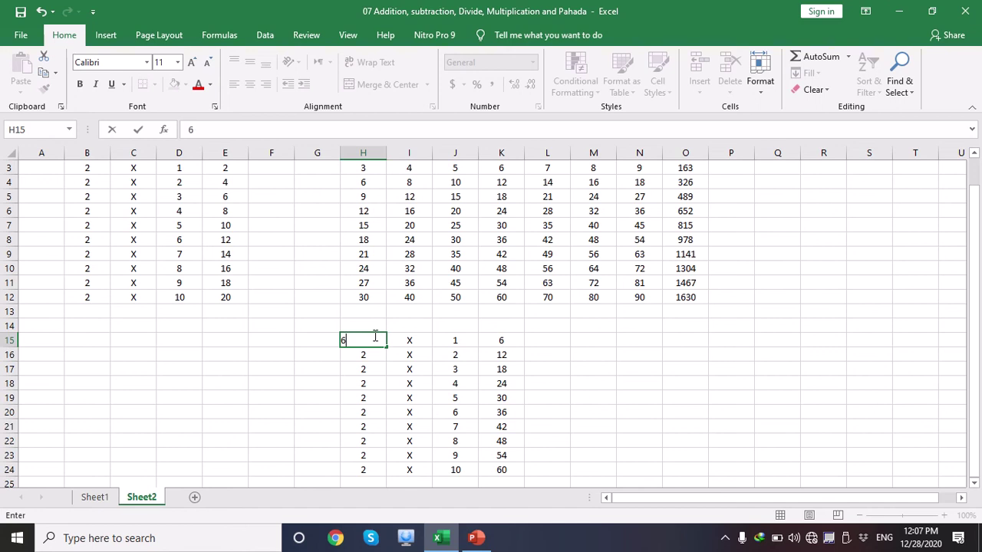
pyautogui.click(395, 341)
pyautogui.click(376, 341)
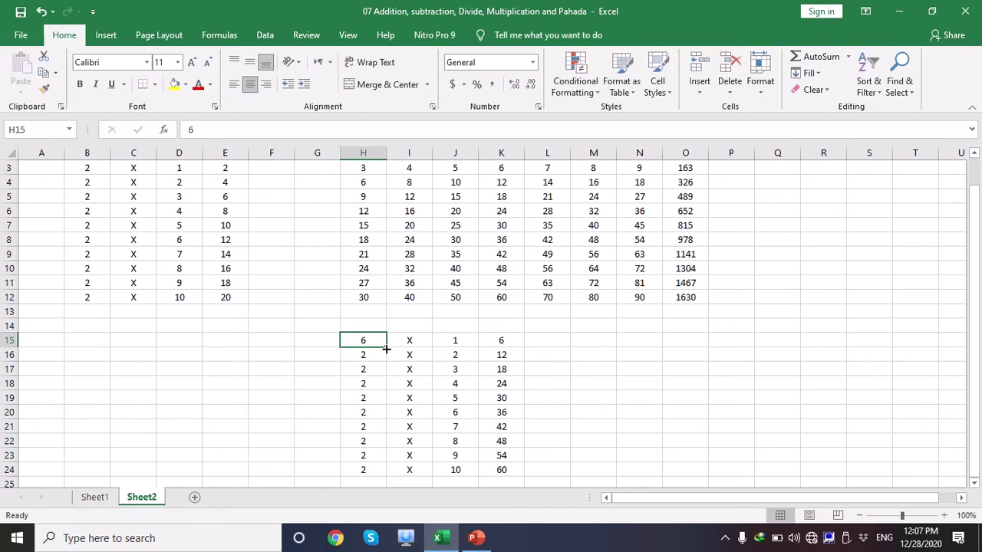
pyautogui.moveTo(386, 348); pyautogui.dragTo(376, 478)
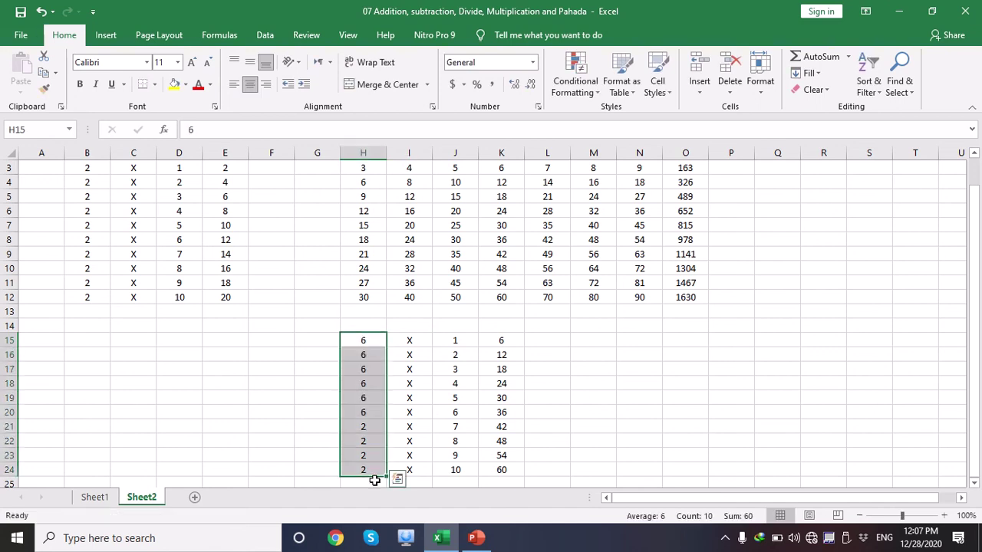
pyautogui.click(653, 378)
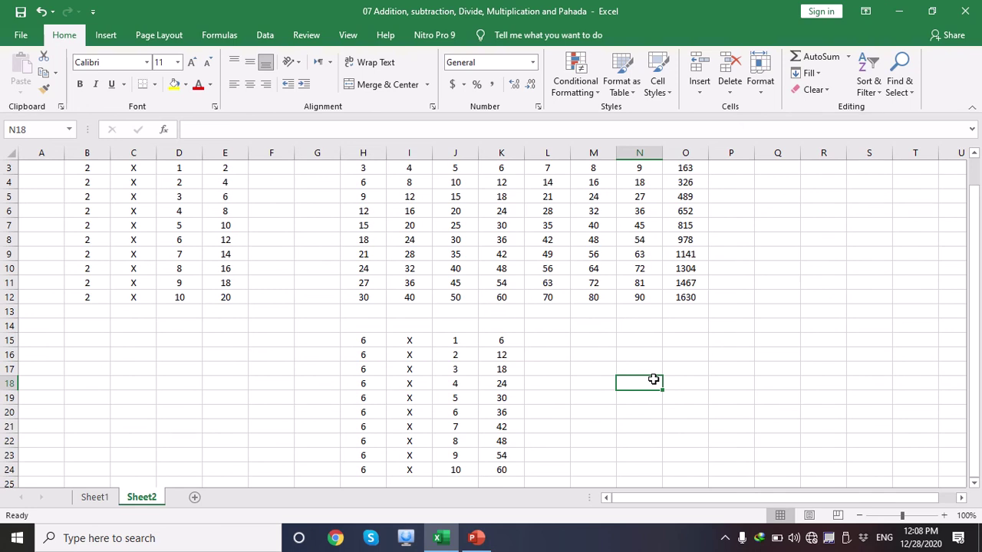
pyautogui.moveTo(463, 6)
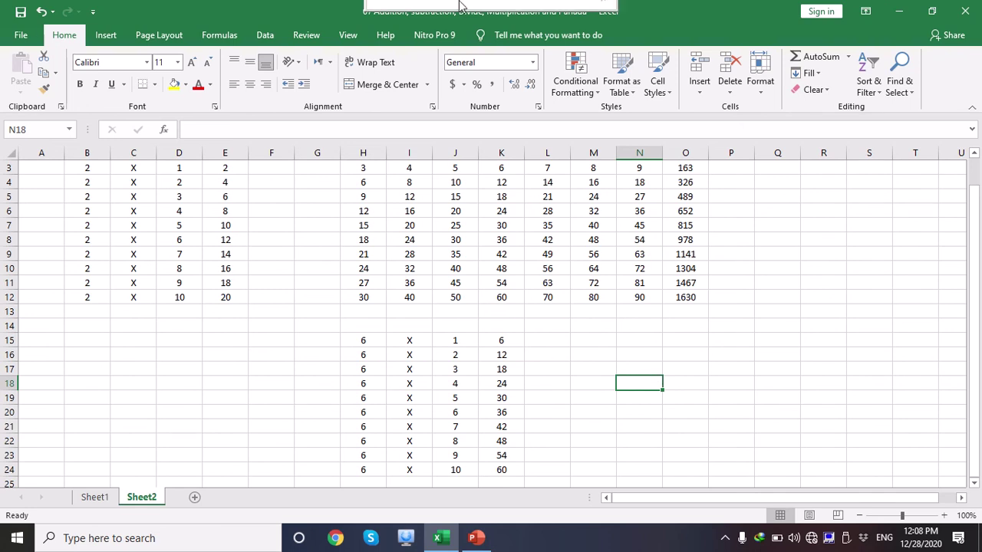